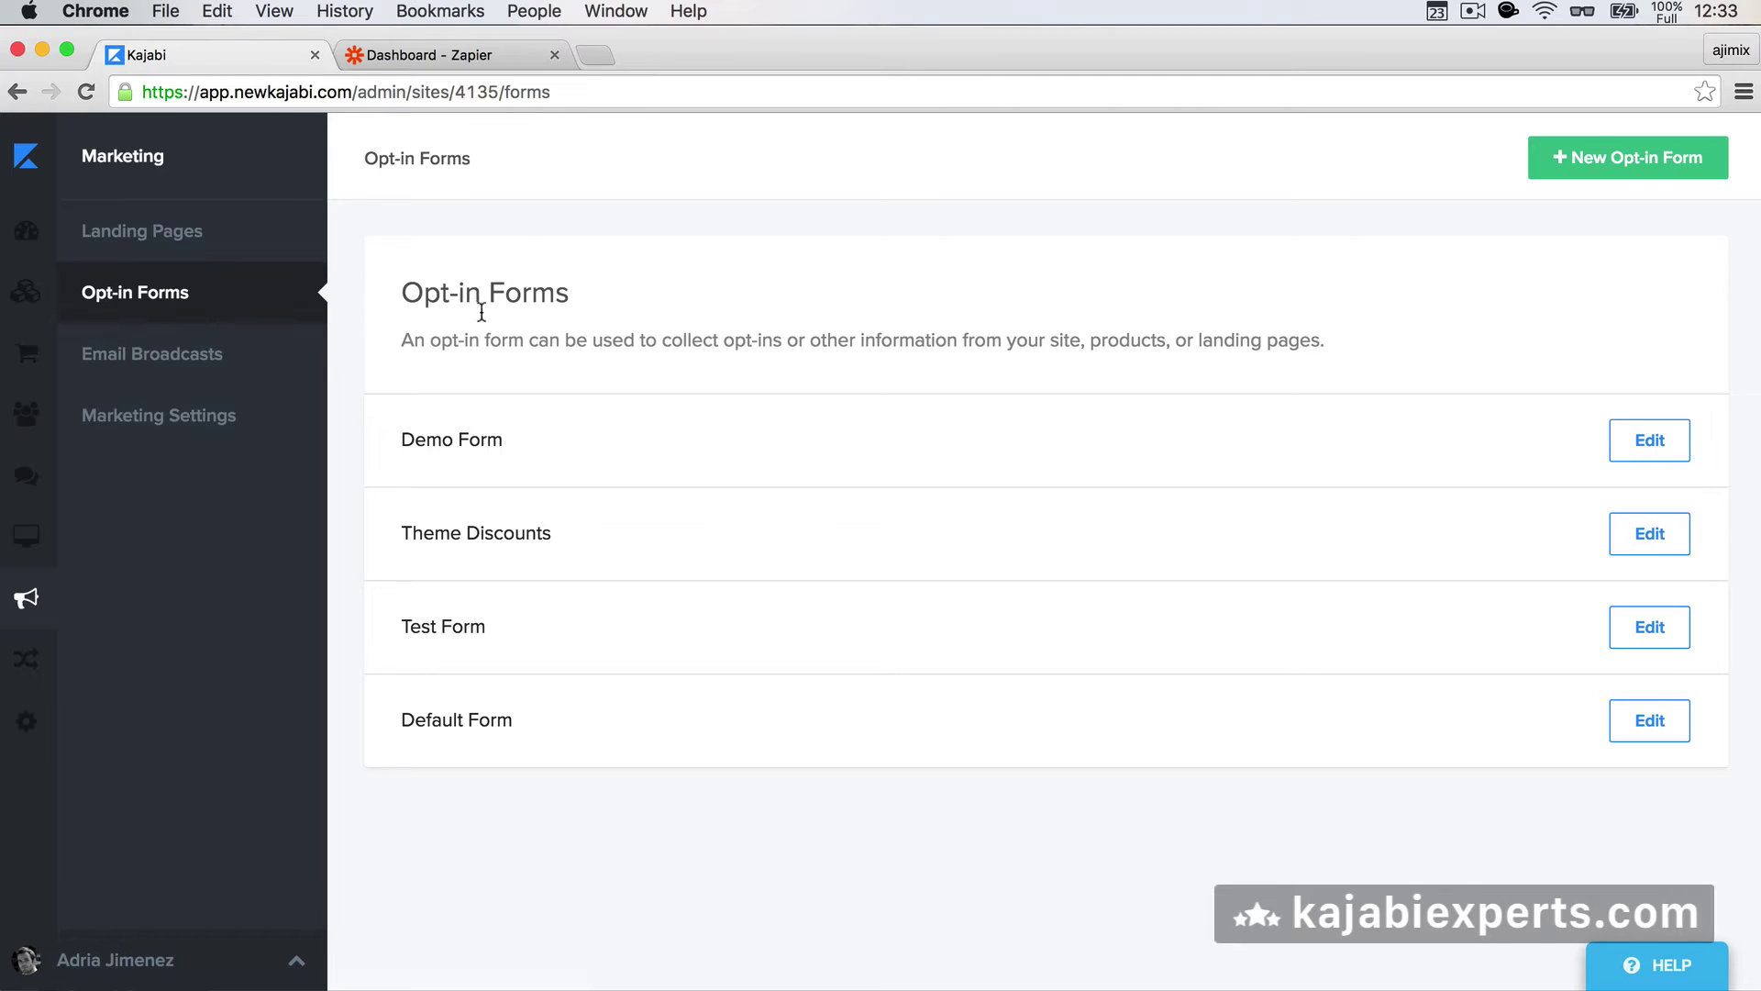
# - Open the Demo Form's edit page from Kajabi's opt-in forms list
pyautogui.click(454, 452)
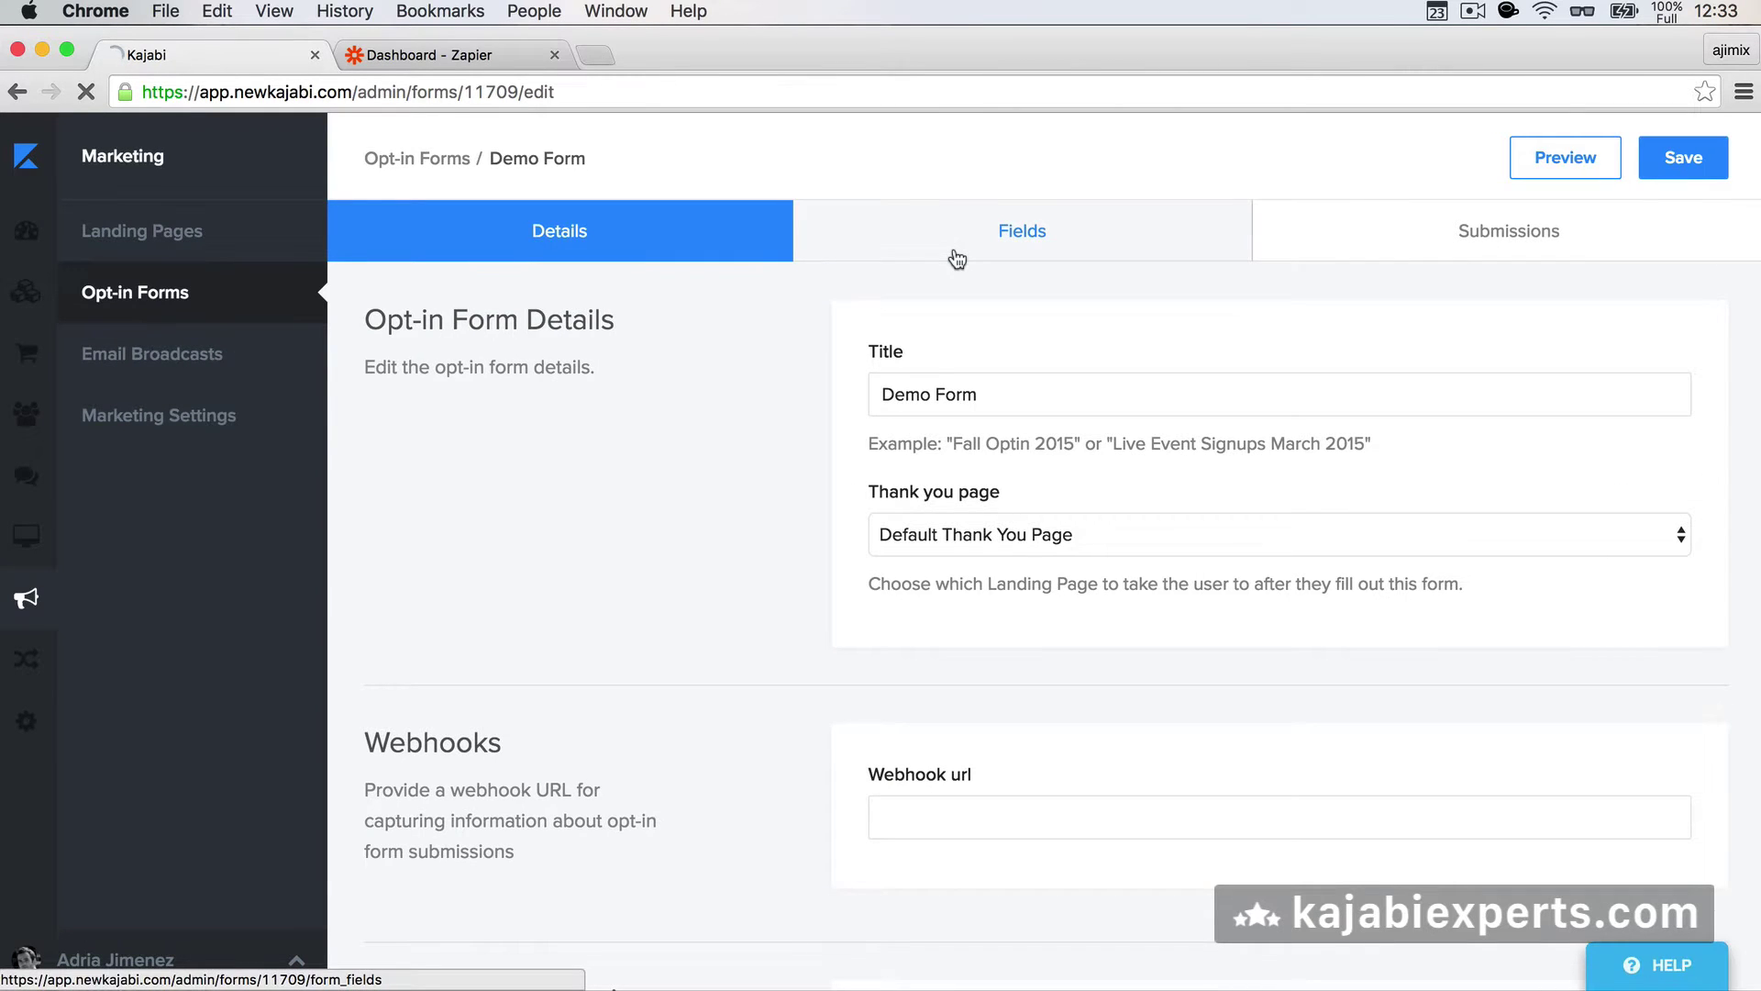
# - Check the Demo Form's Name, Email, Phone Number and Address fields, then go to the Zapier dashboard
pyautogui.click(954, 253)
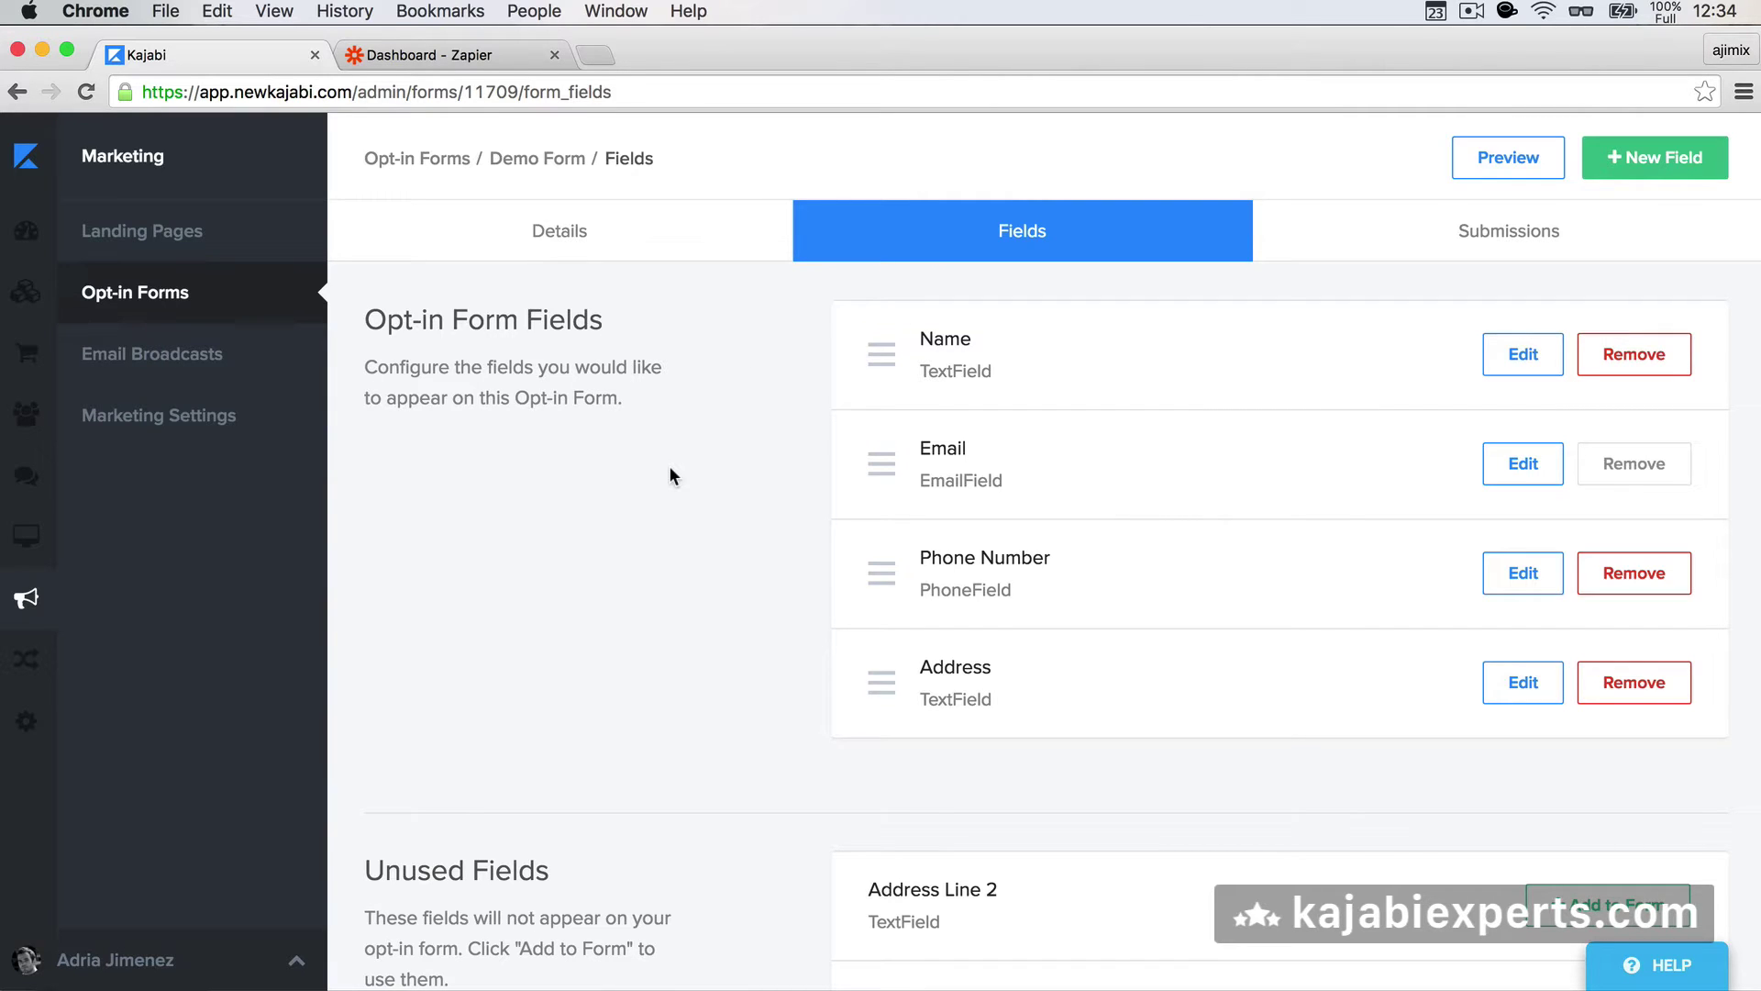
pyautogui.click(435, 50)
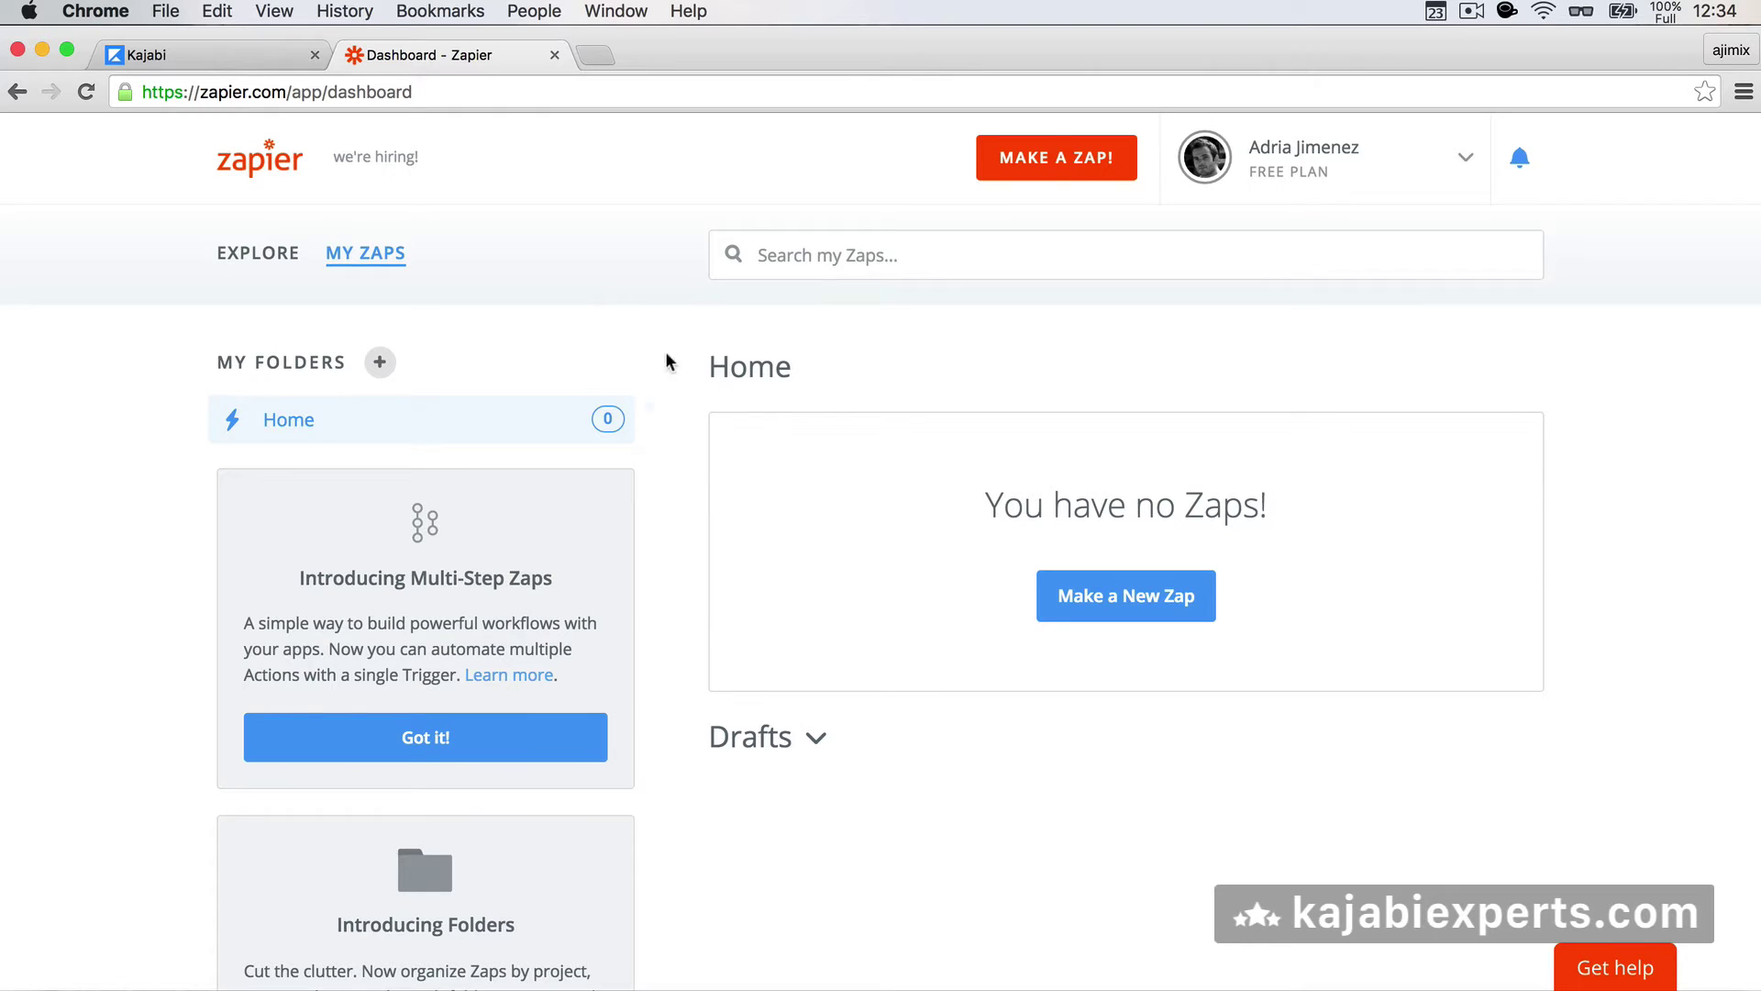
# - Create a new Zap and search 'kajabi' to make Kajabi the trigger app
pyautogui.click(1091, 598)
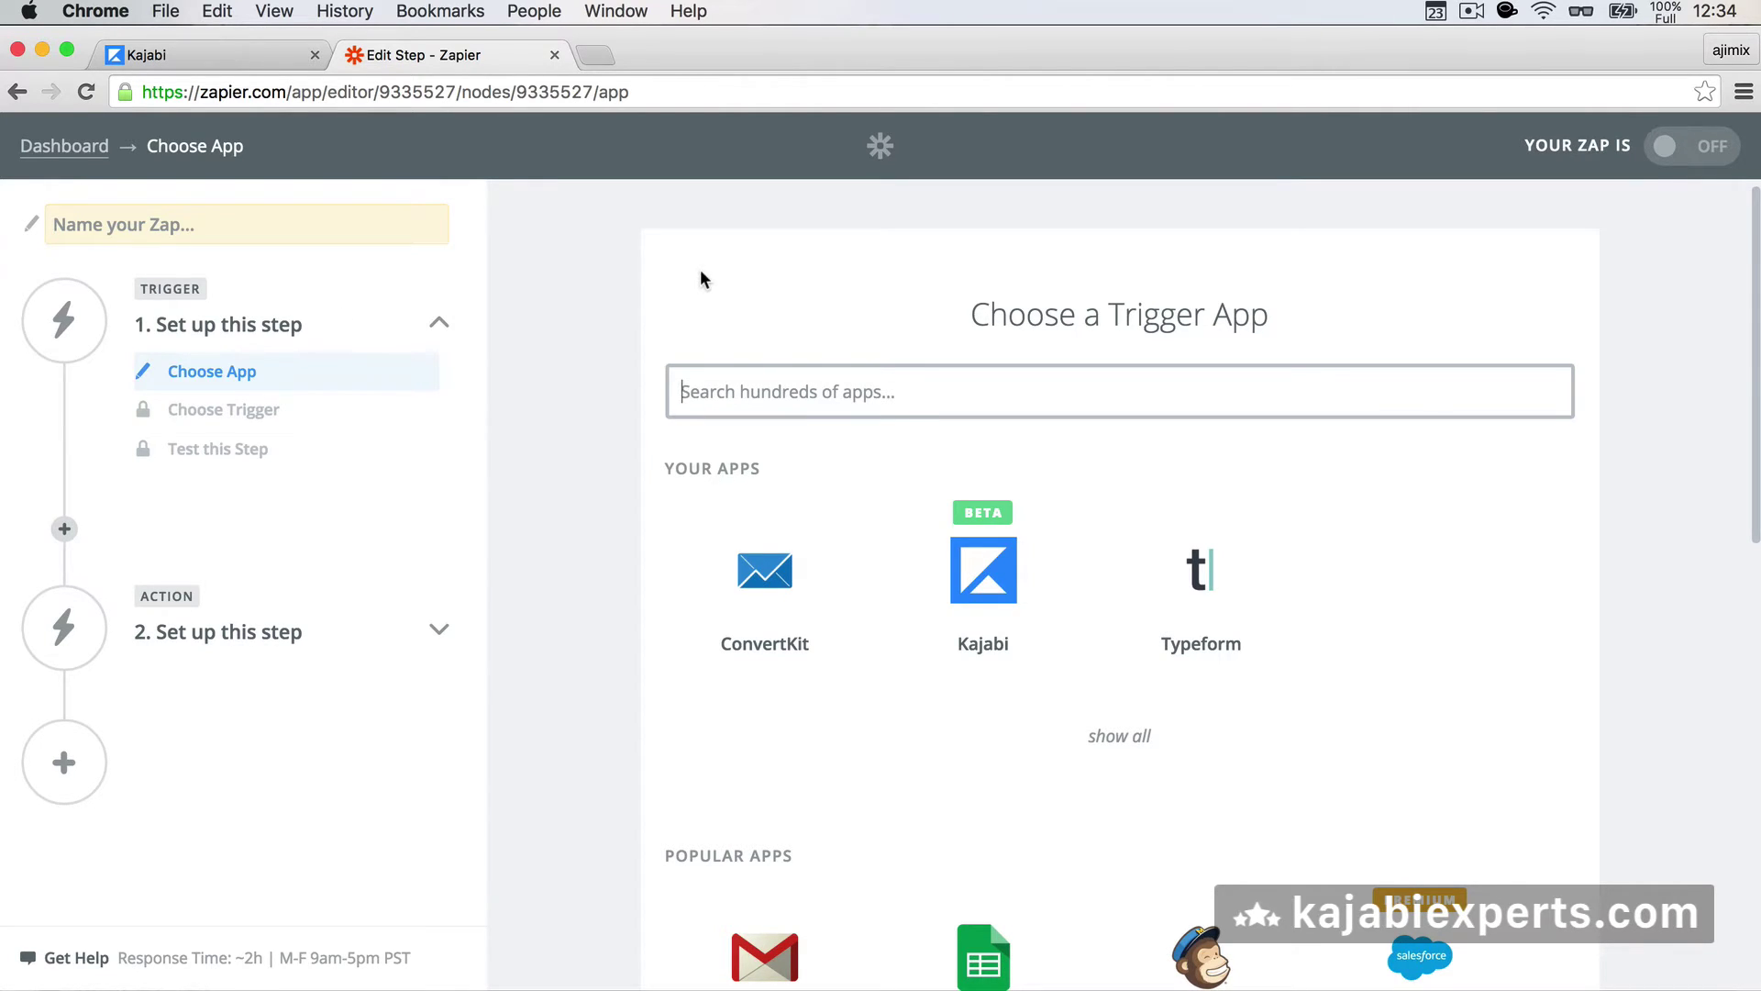
pyautogui.write('kajabi')
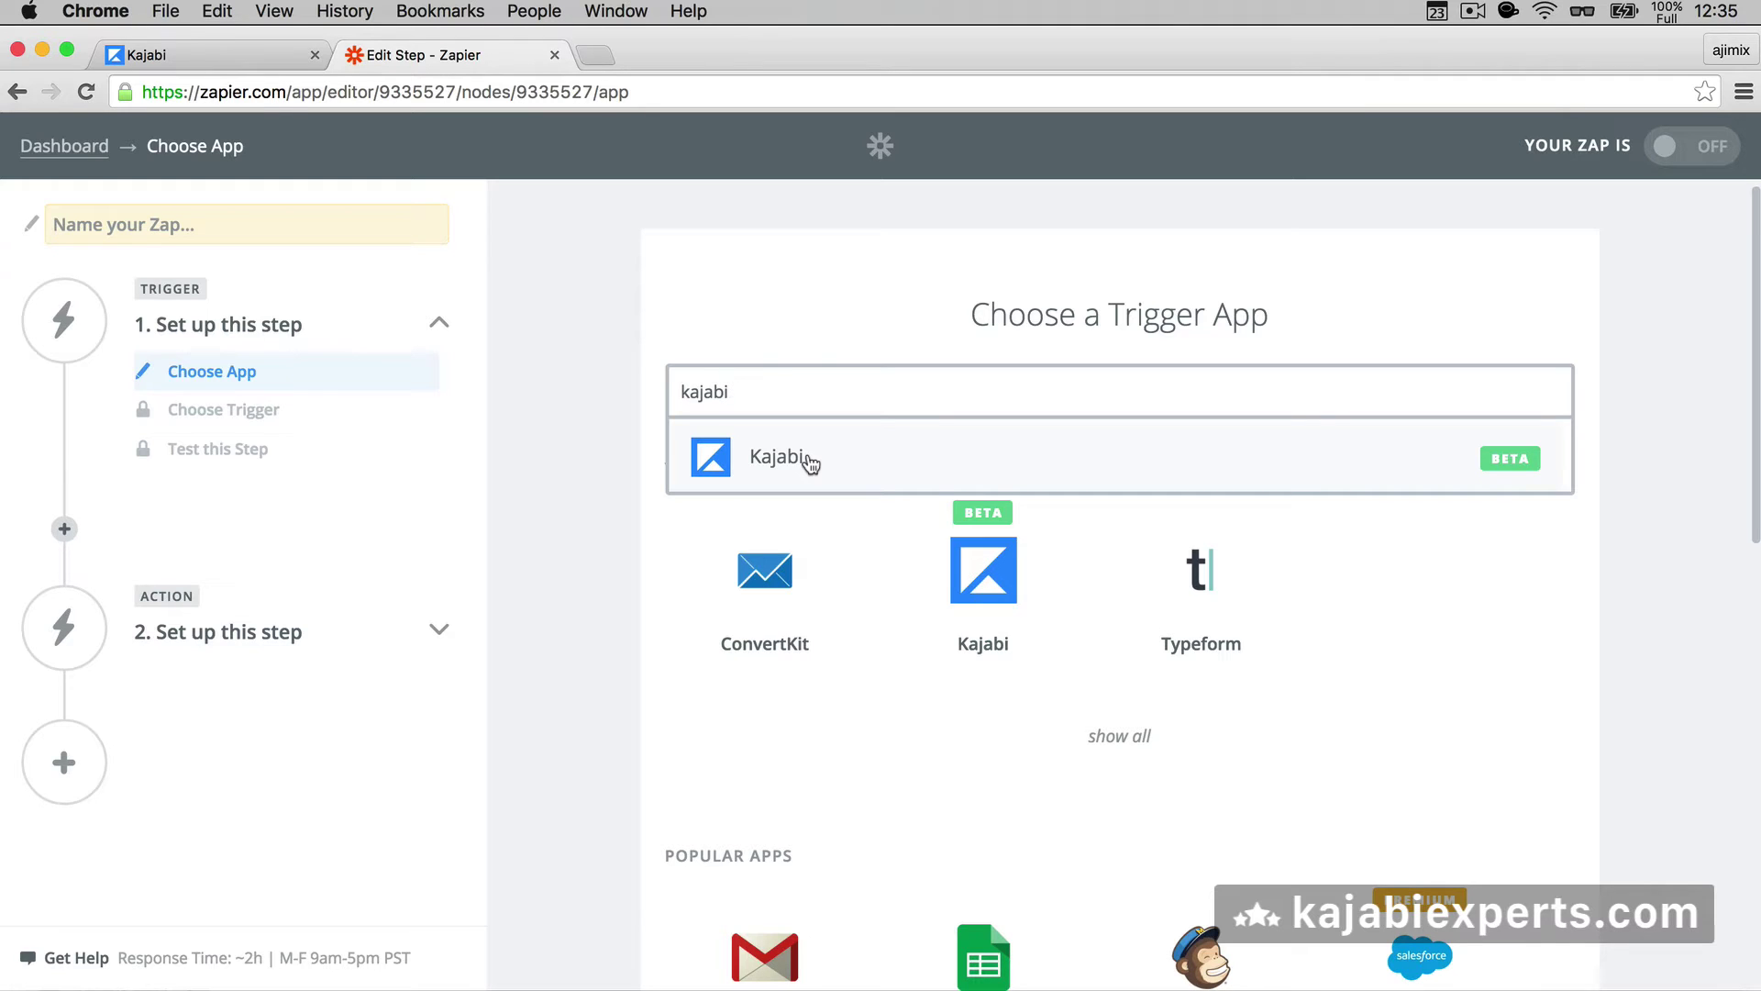
pyautogui.click(768, 457)
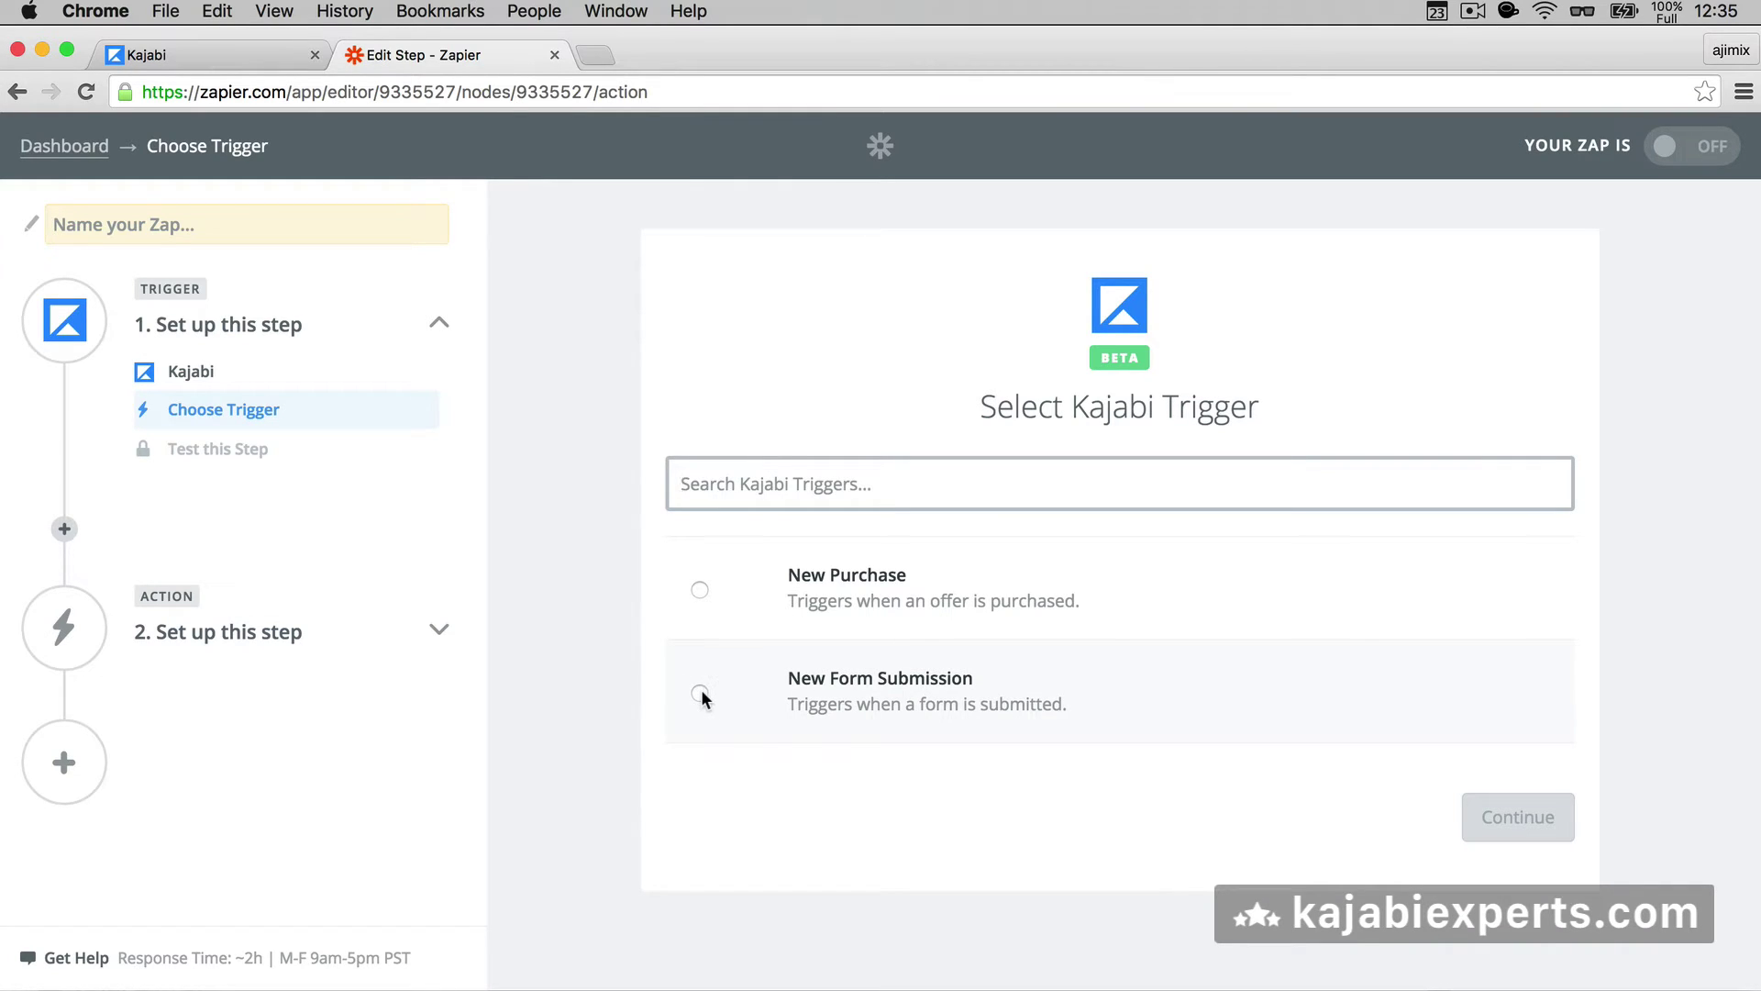
# - Choose New Form Submission as the Kajabi trigger event and save it
pyautogui.click(699, 692)
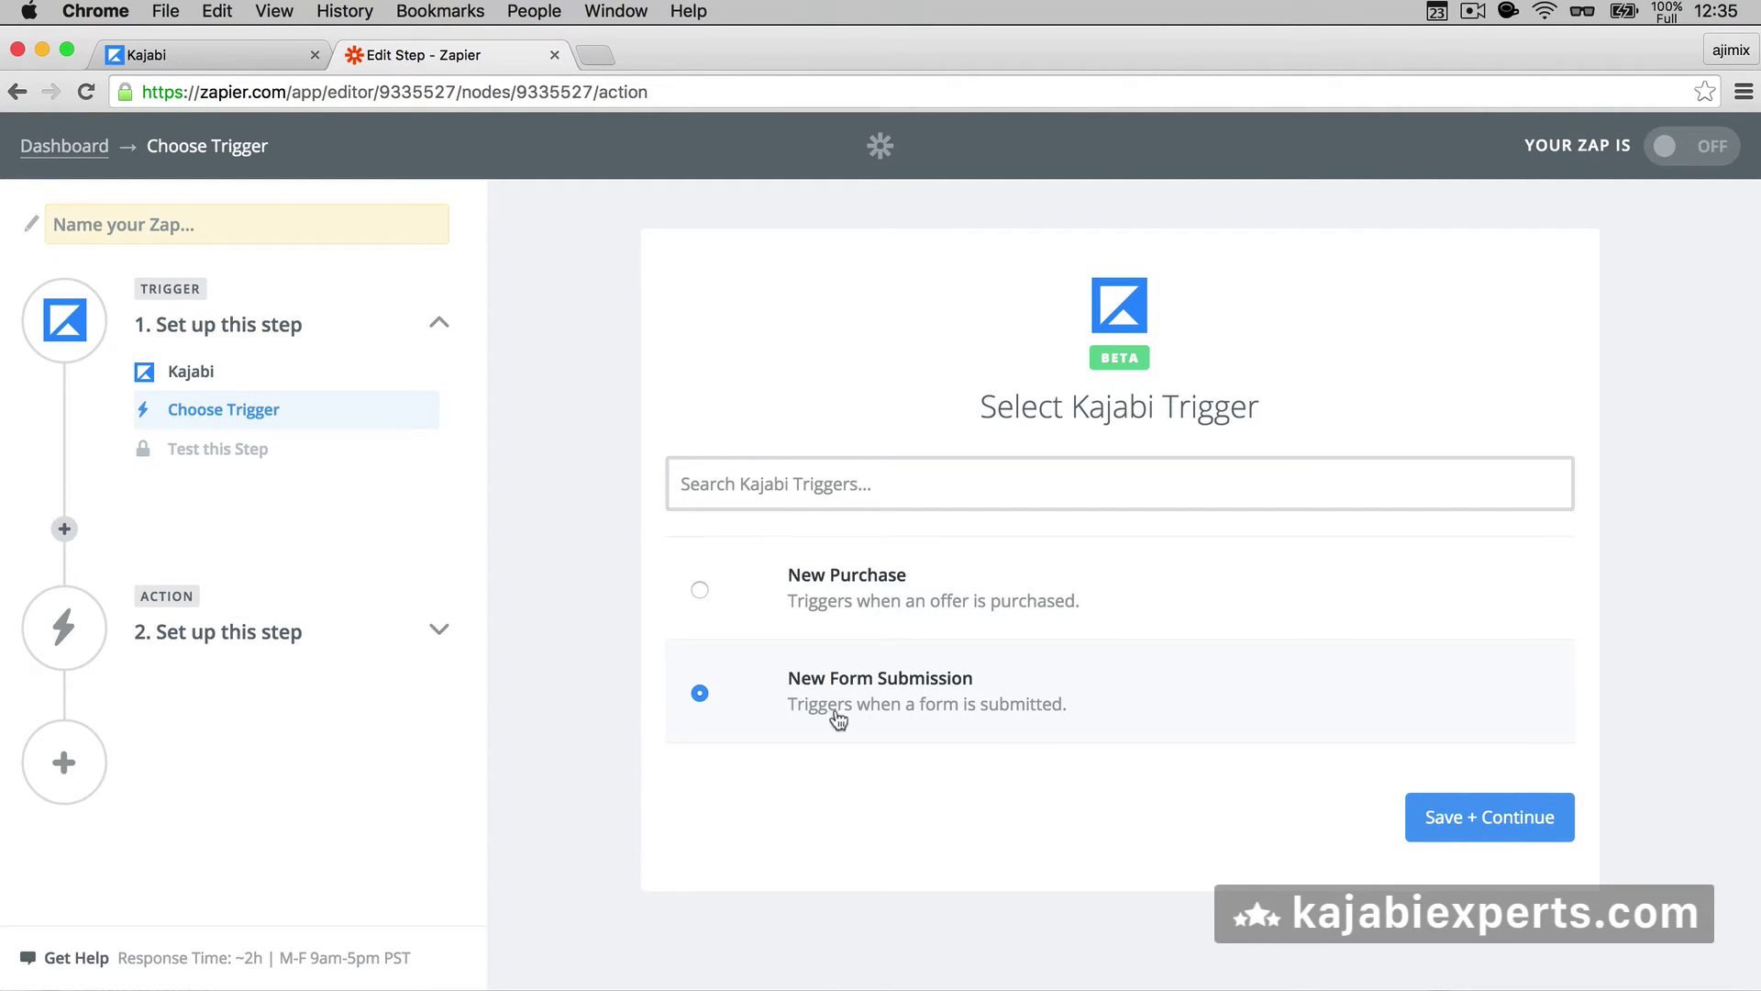
pyautogui.click(1459, 819)
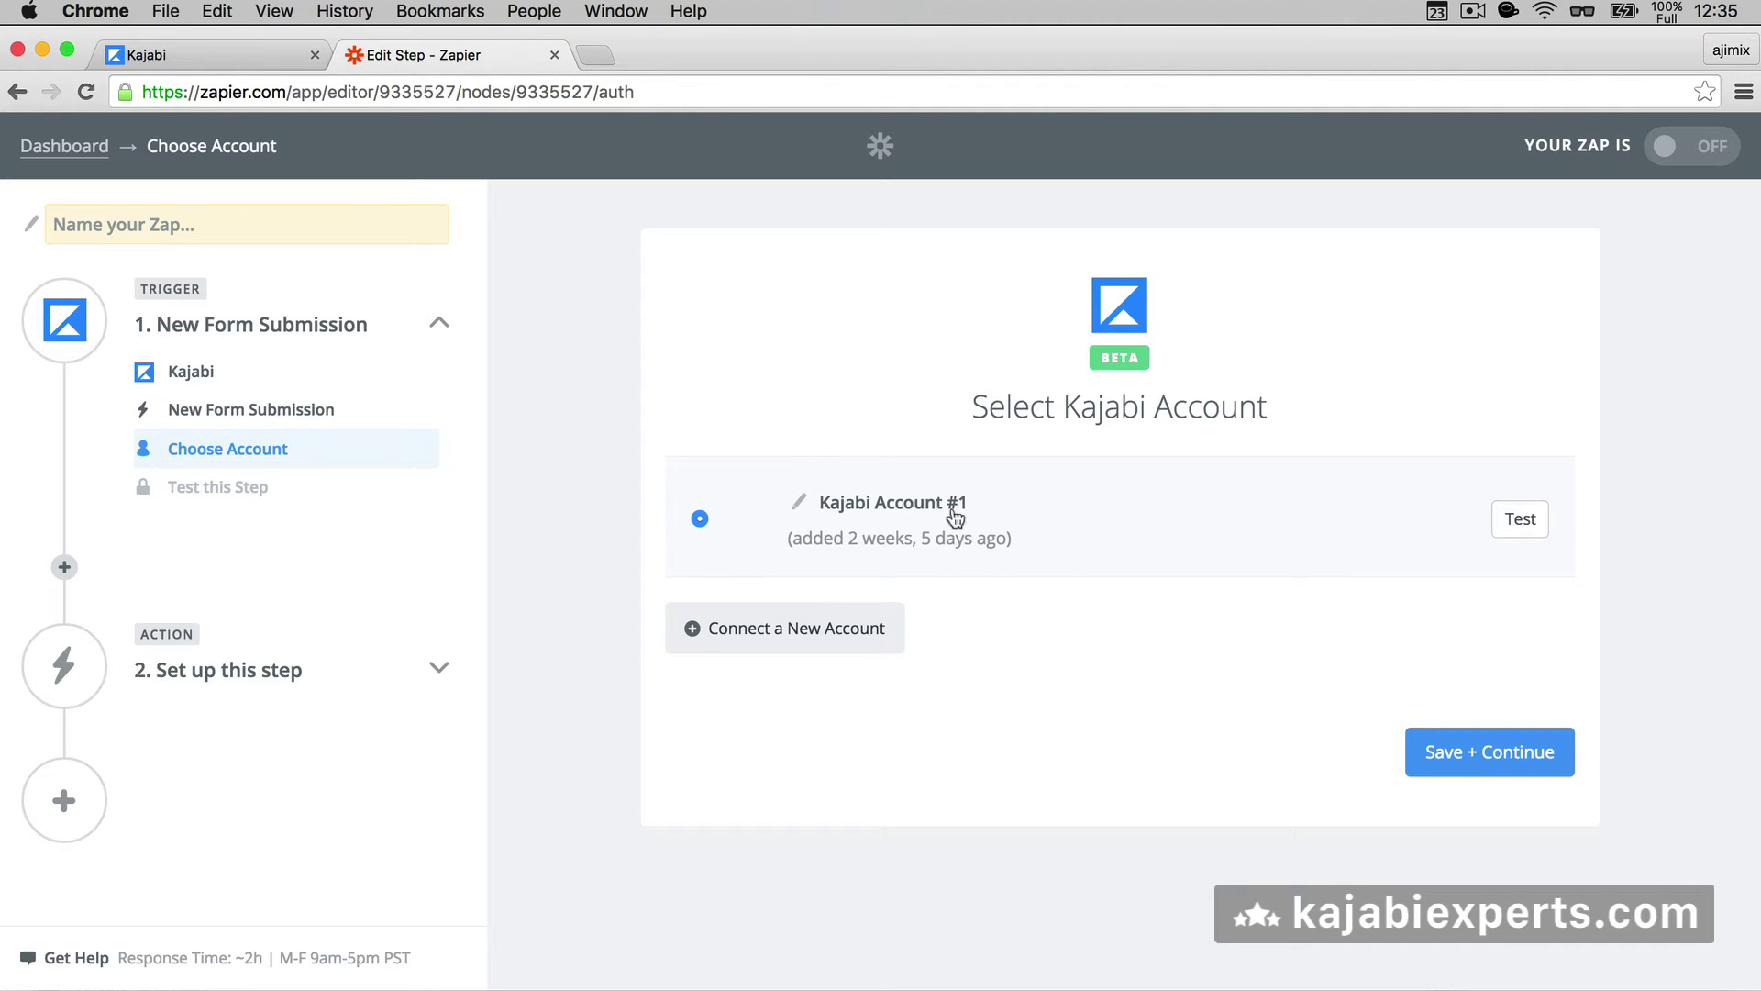
# - Keep the connected Kajabi account, select the Kajabi Experts site and Demo Form, then continue to testing
pyautogui.click(1446, 754)
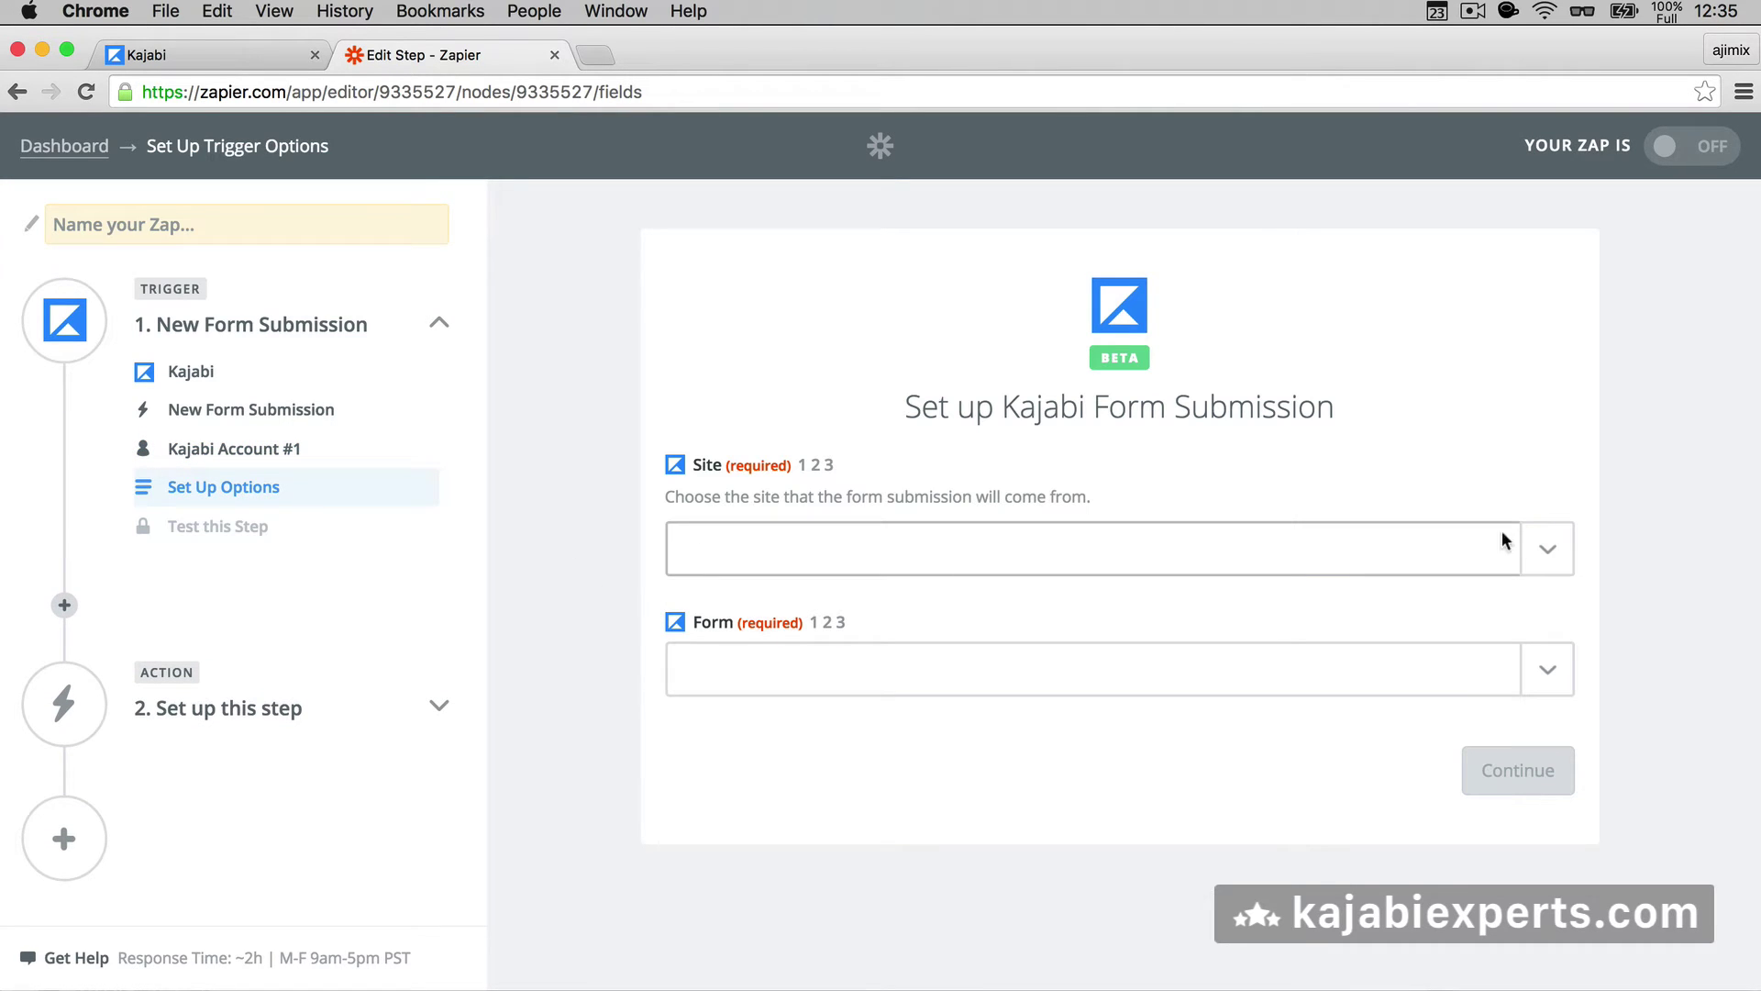
pyautogui.click(1560, 550)
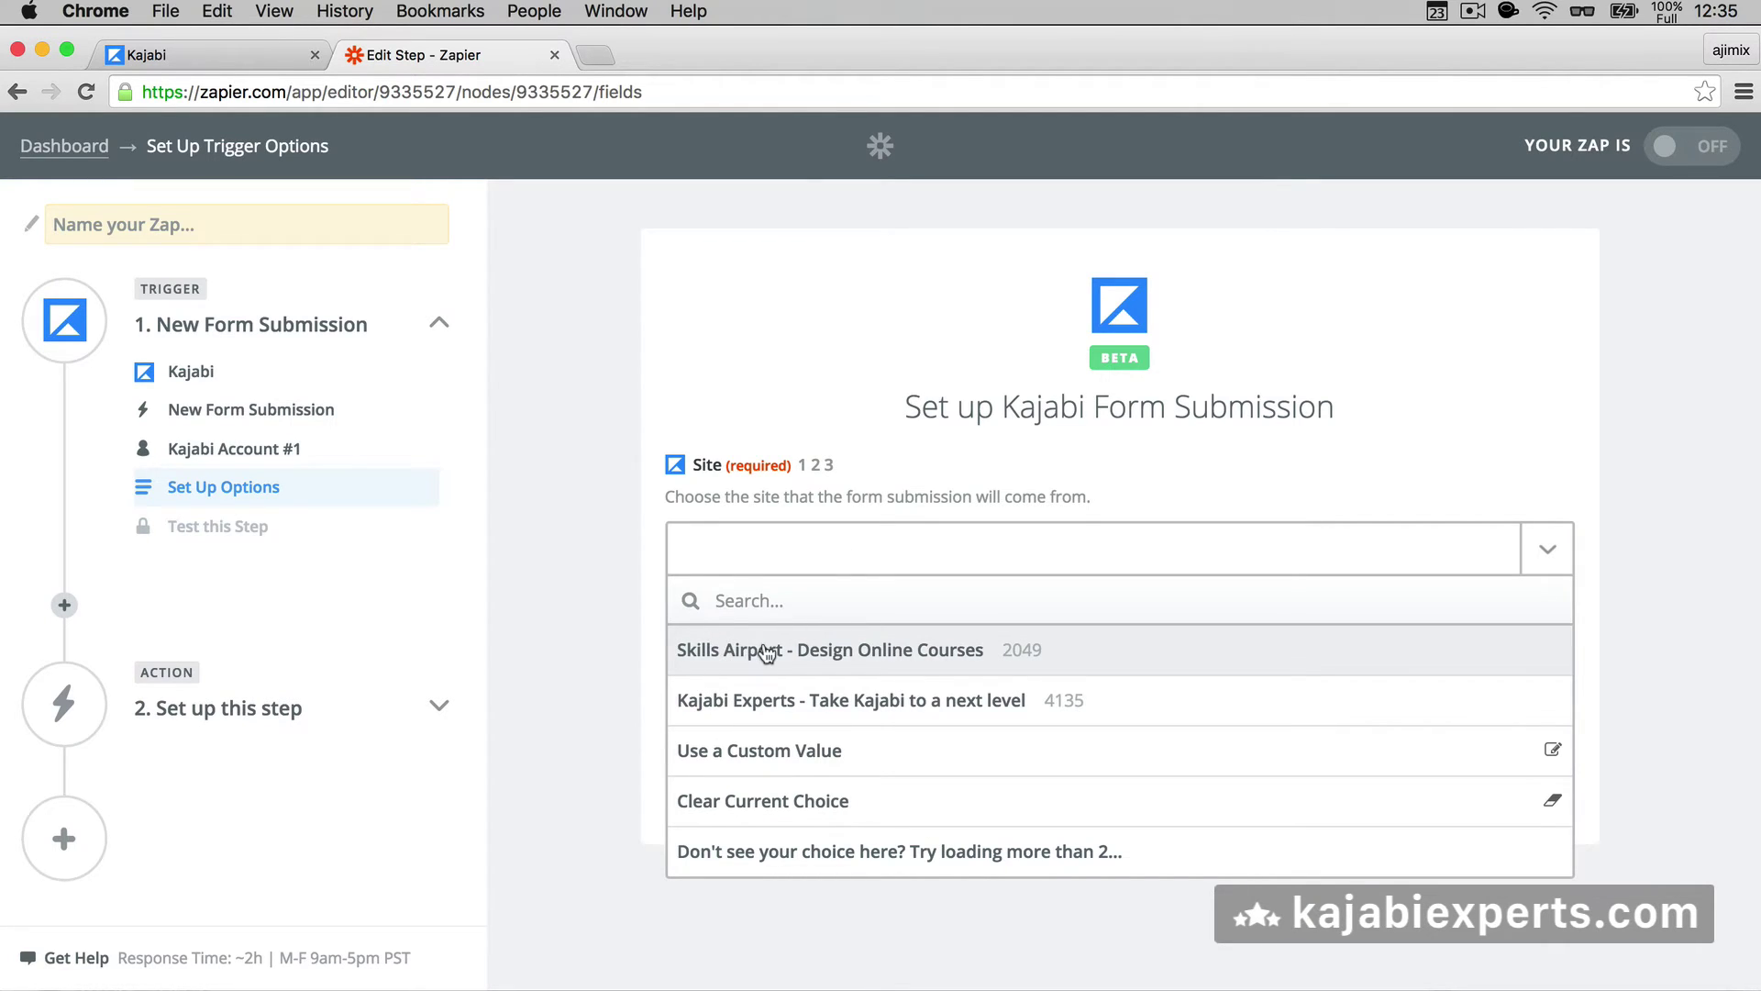
pyautogui.click(755, 702)
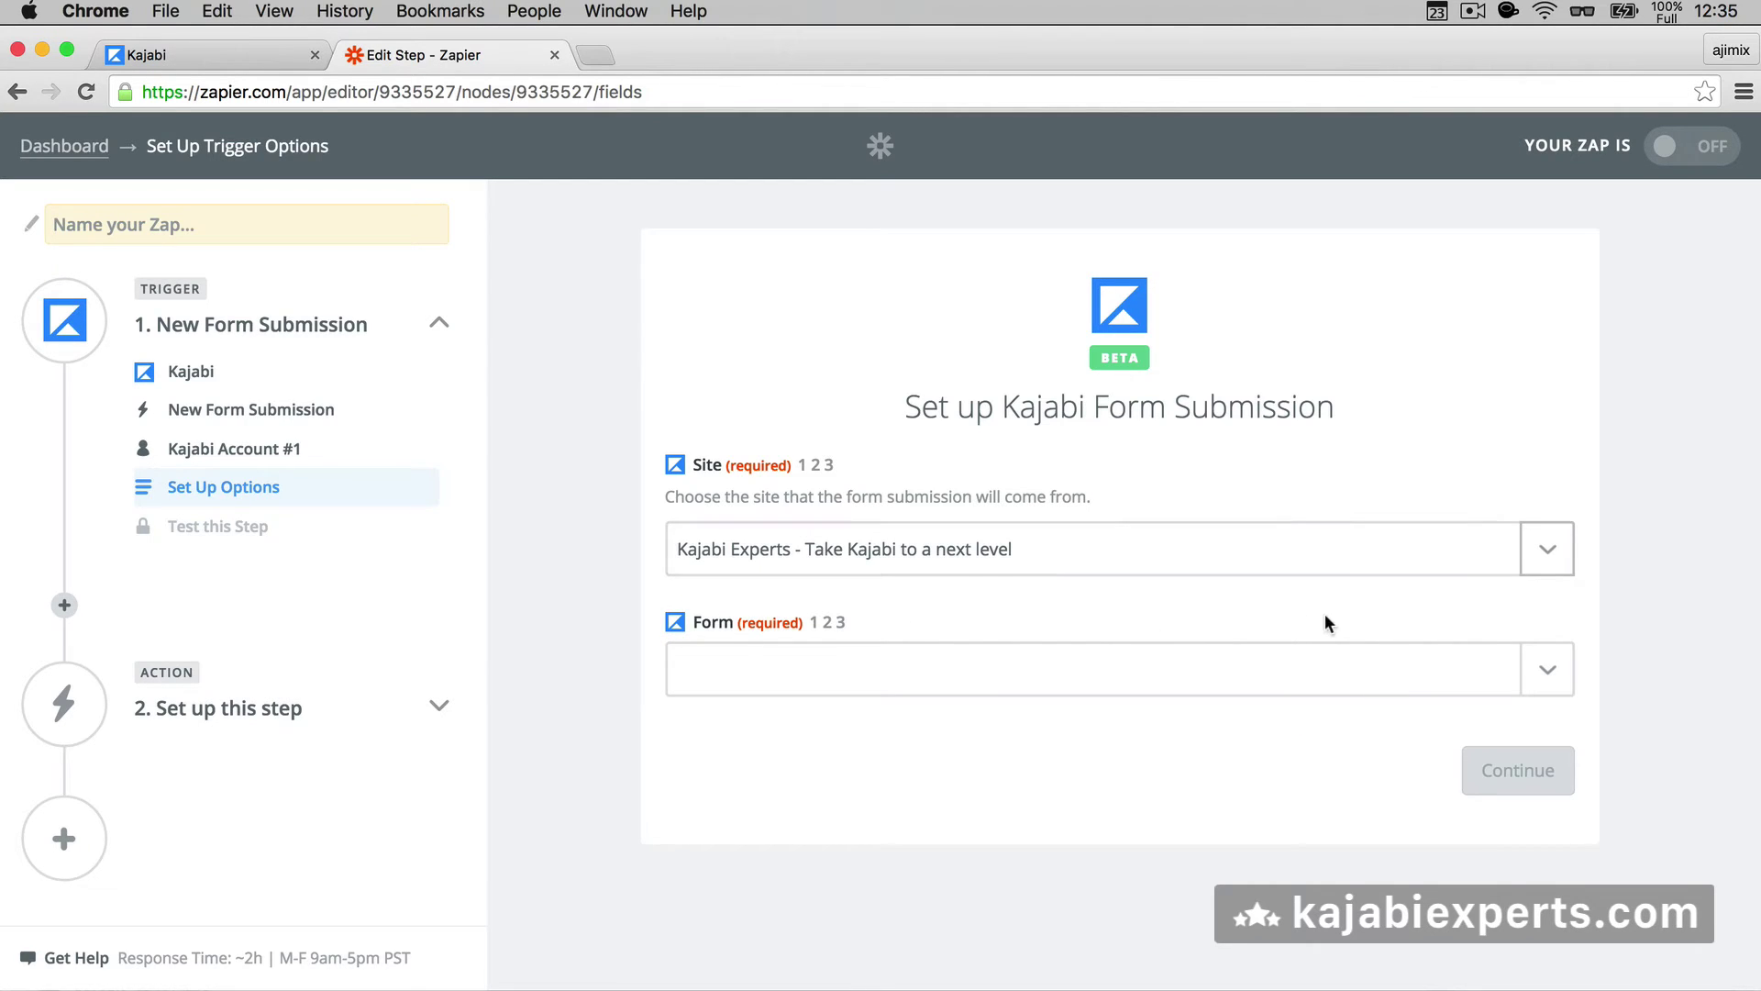
pyautogui.click(1557, 673)
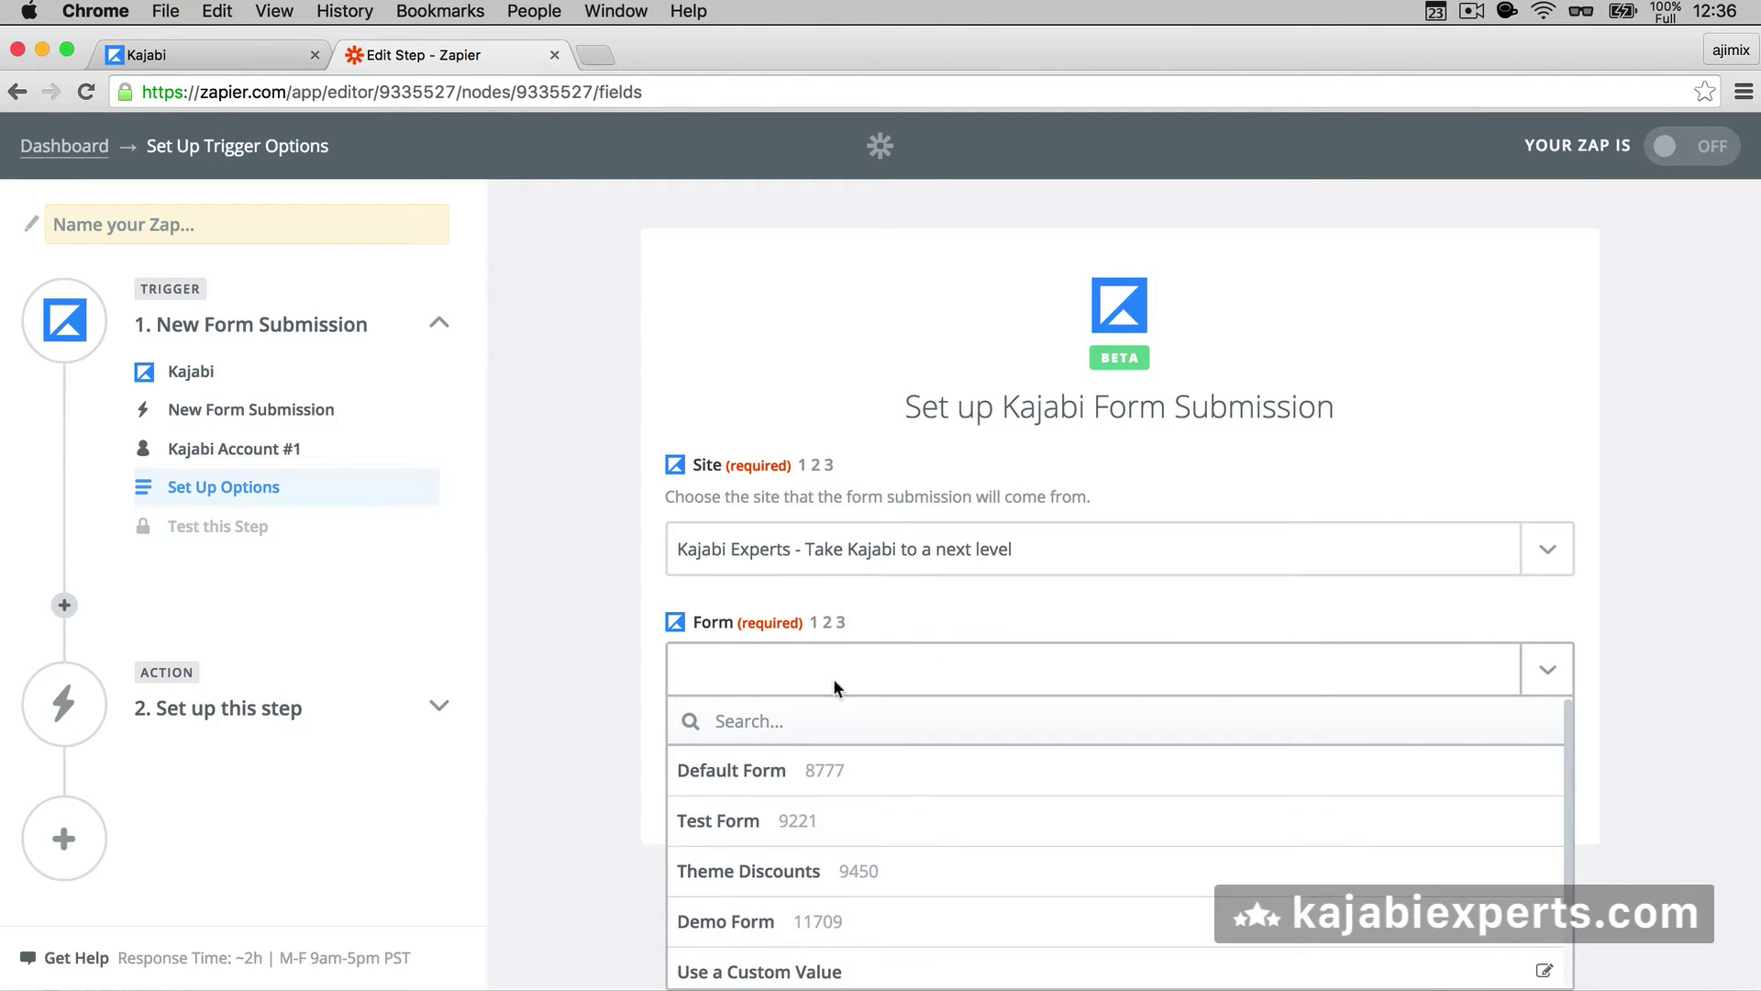
pyautogui.click(222, 58)
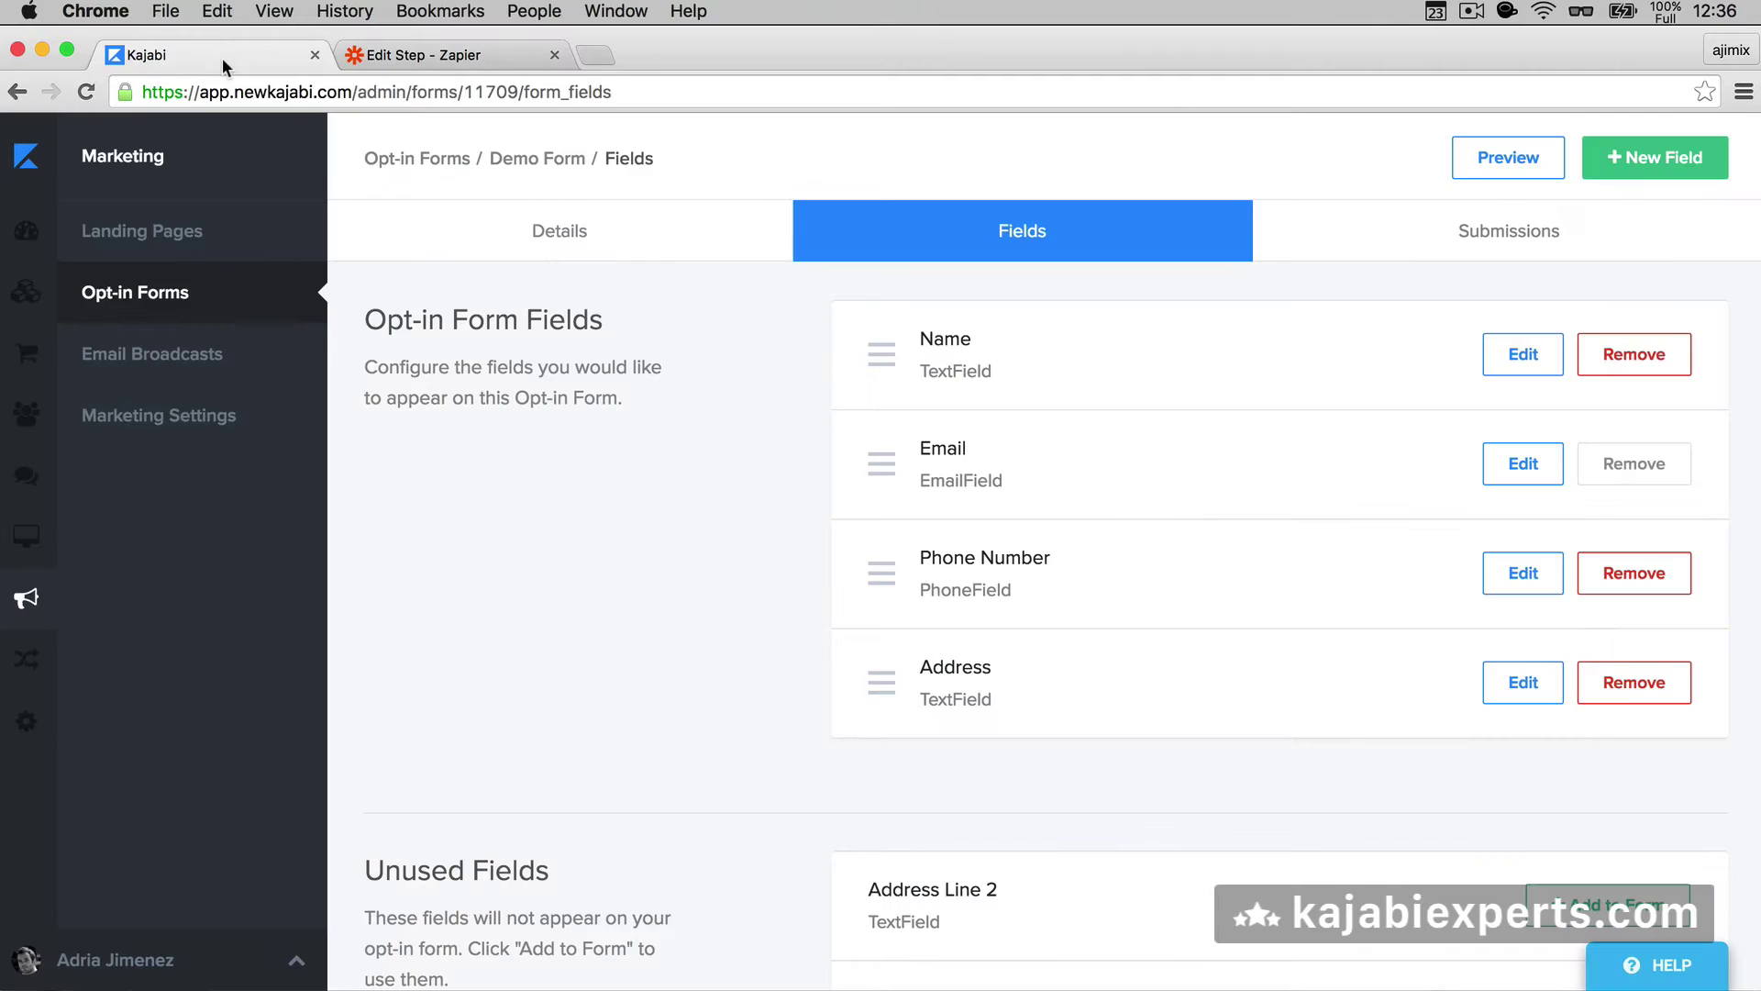
pyautogui.click(474, 58)
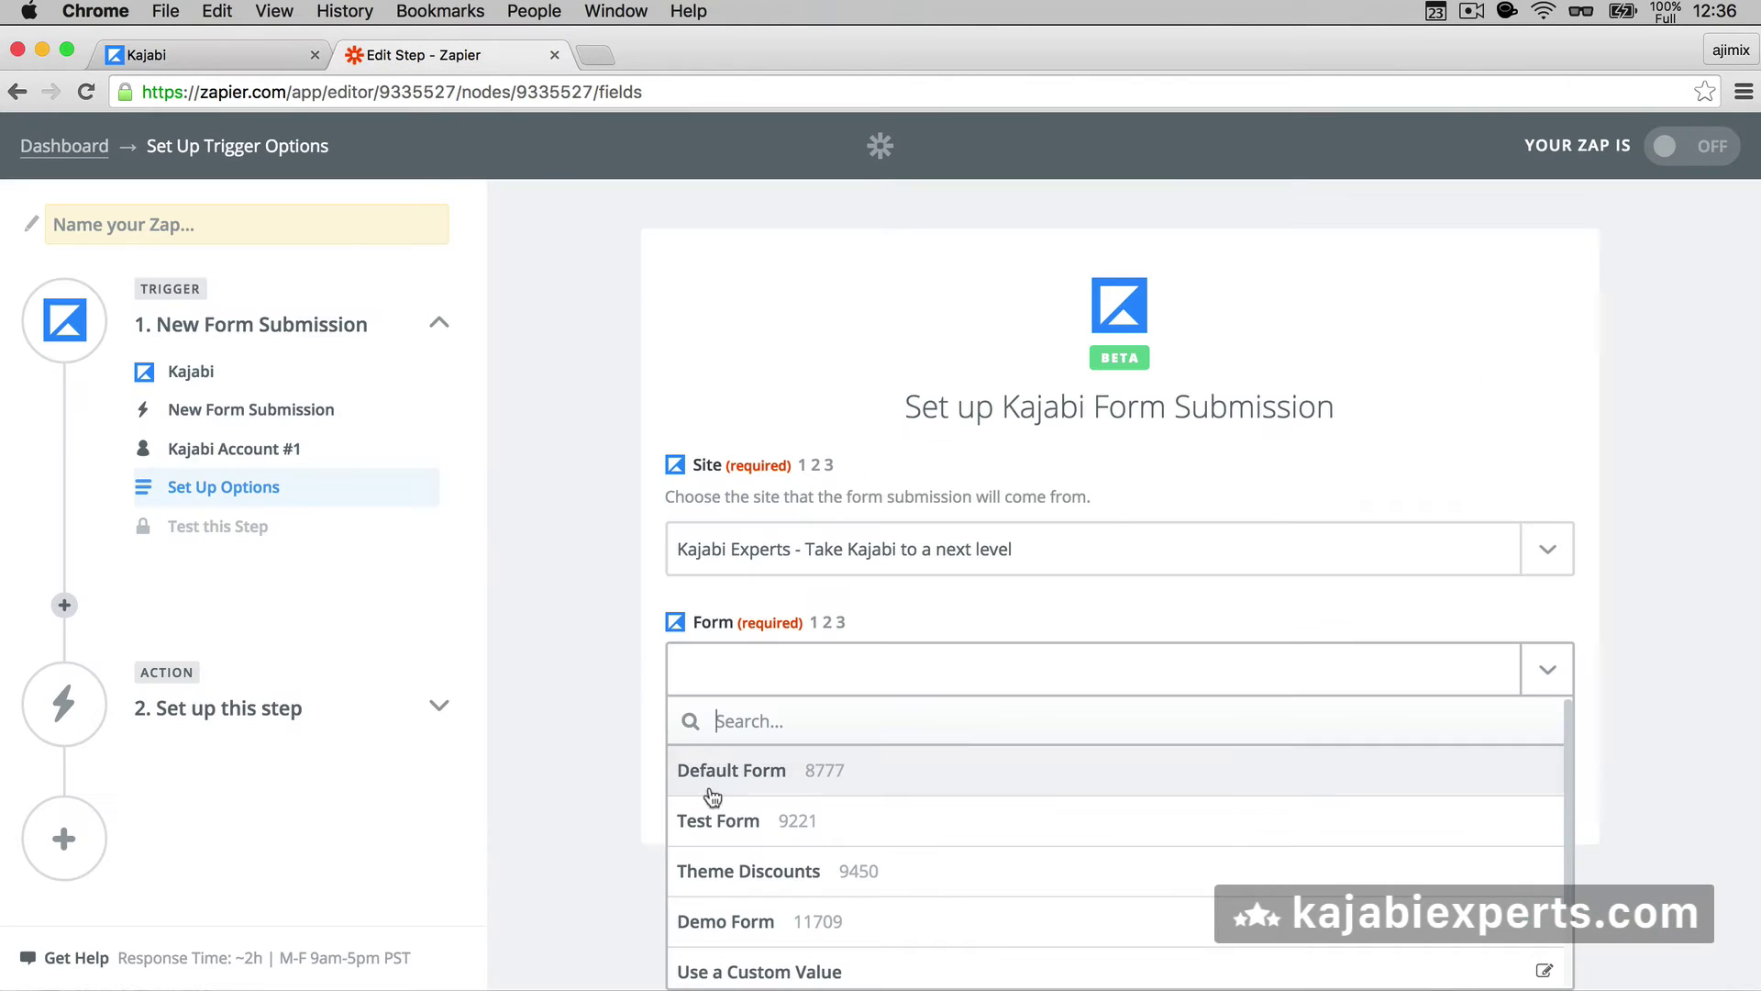
pyautogui.click(753, 929)
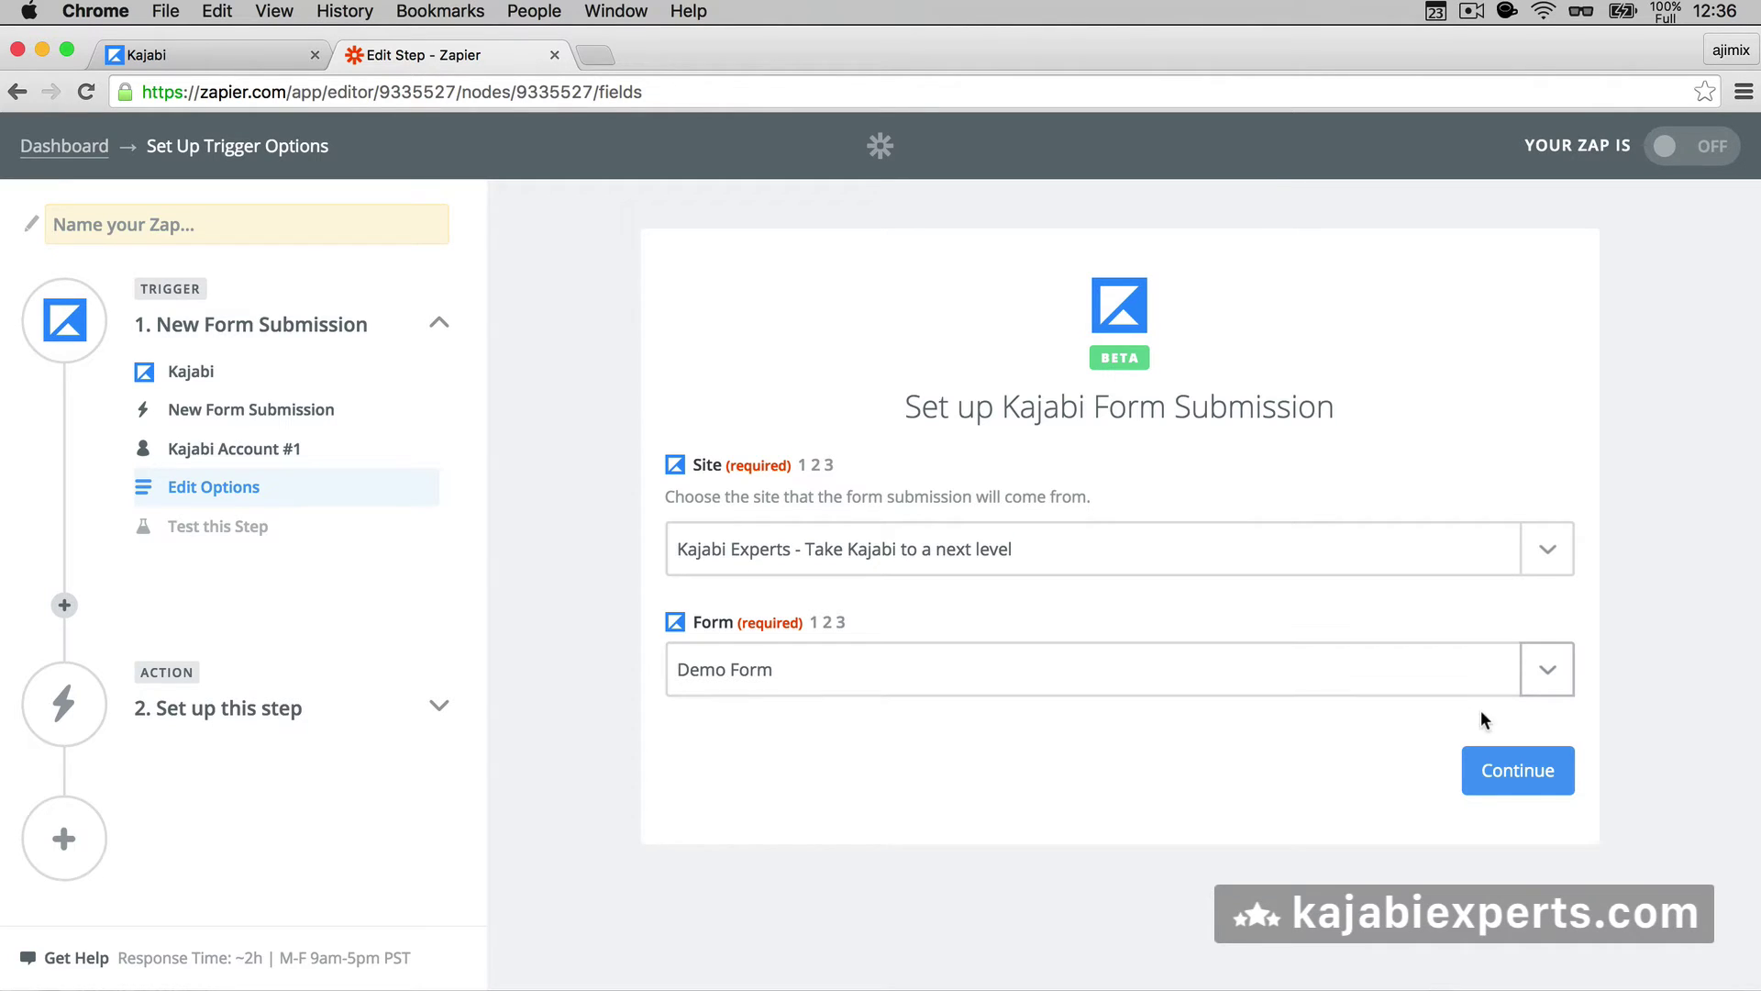
pyautogui.click(1494, 770)
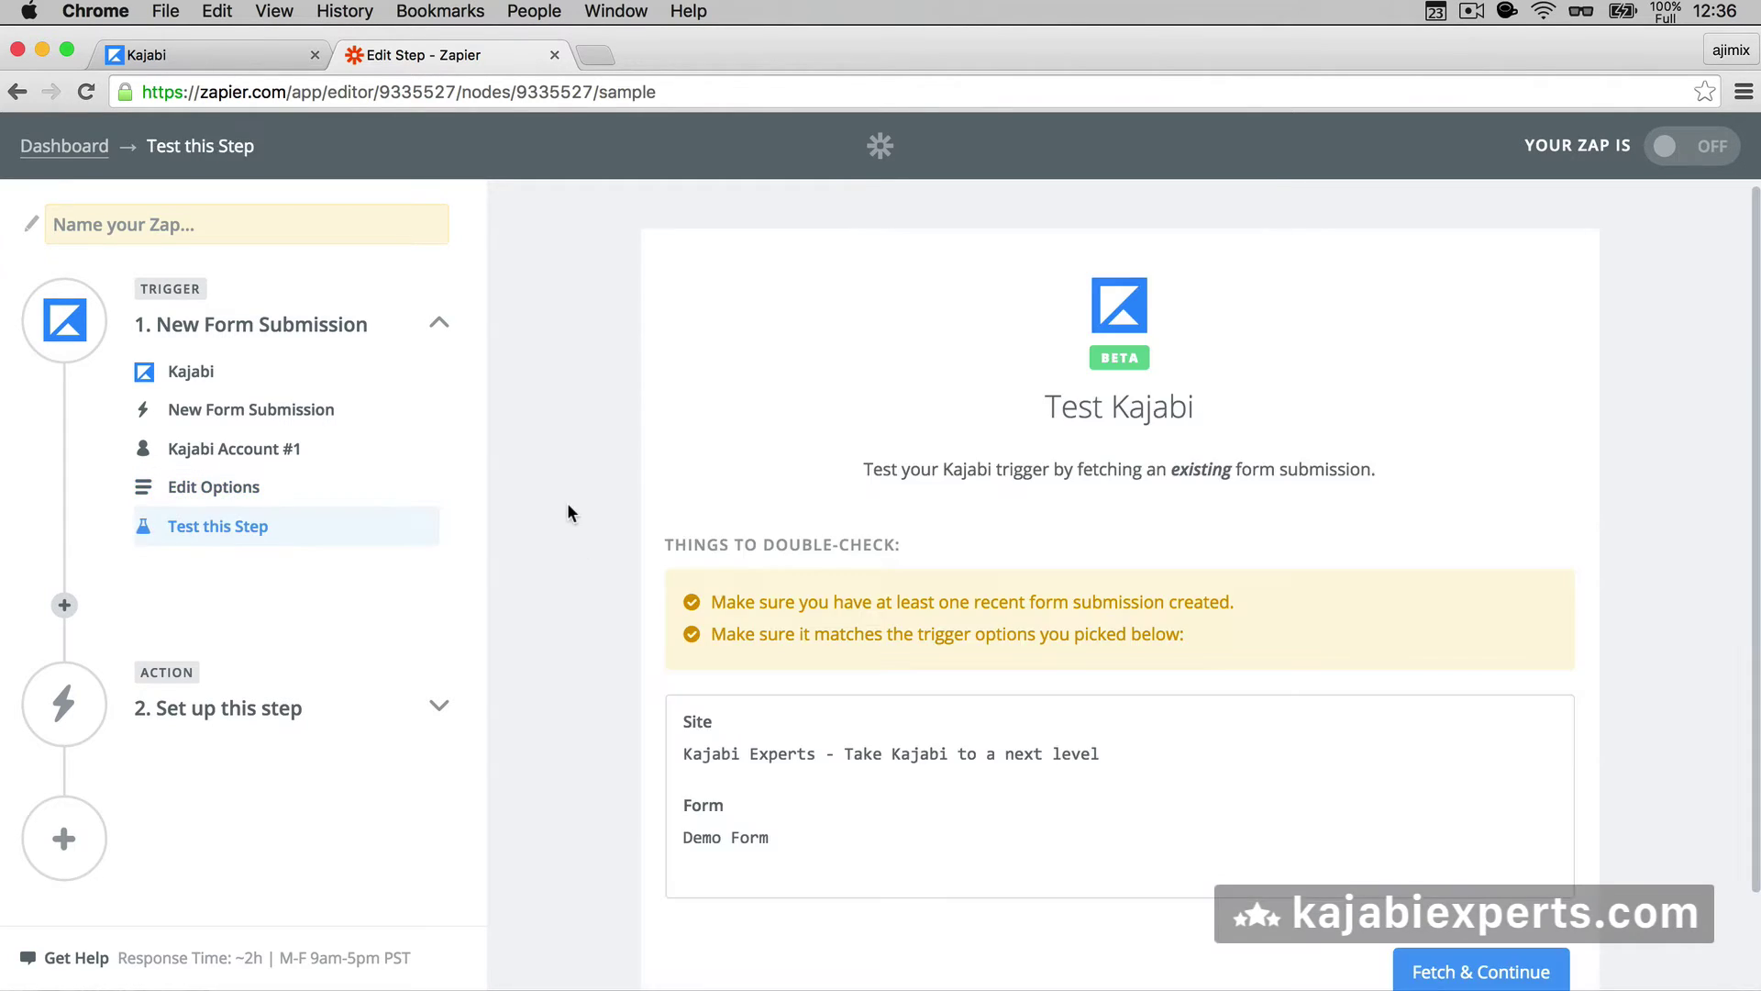
pyautogui.scroll(-2, 567, 511)
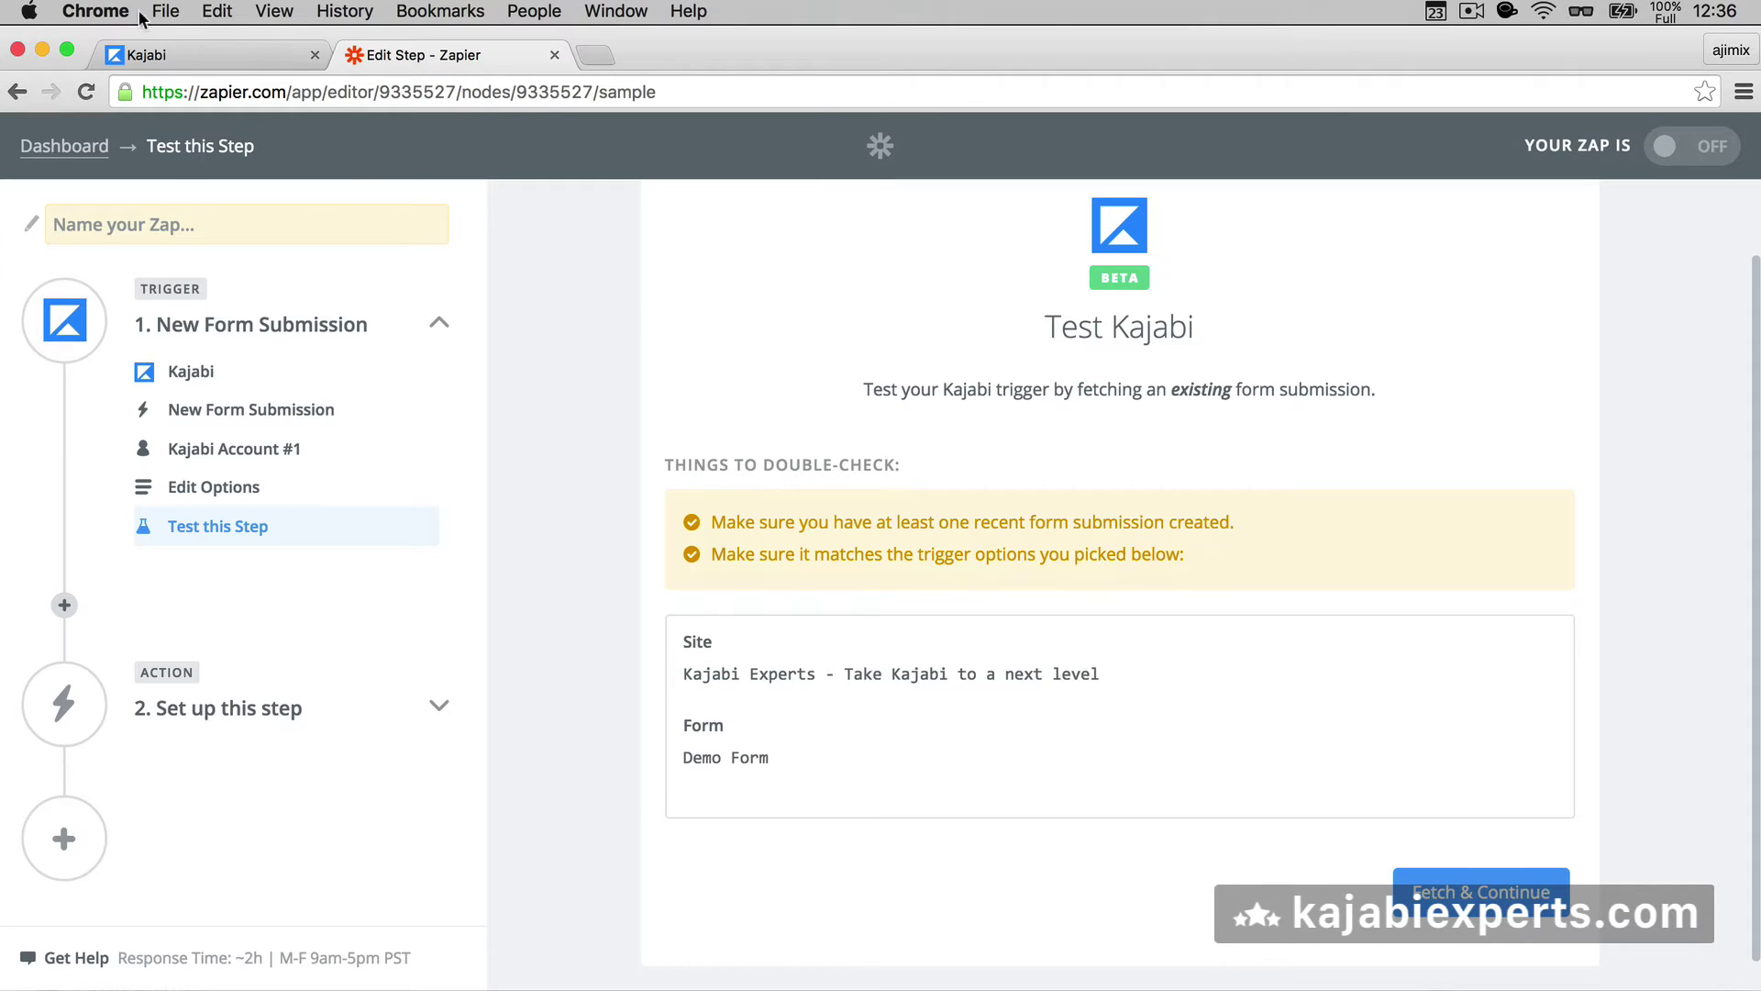
pyautogui.click(175, 47)
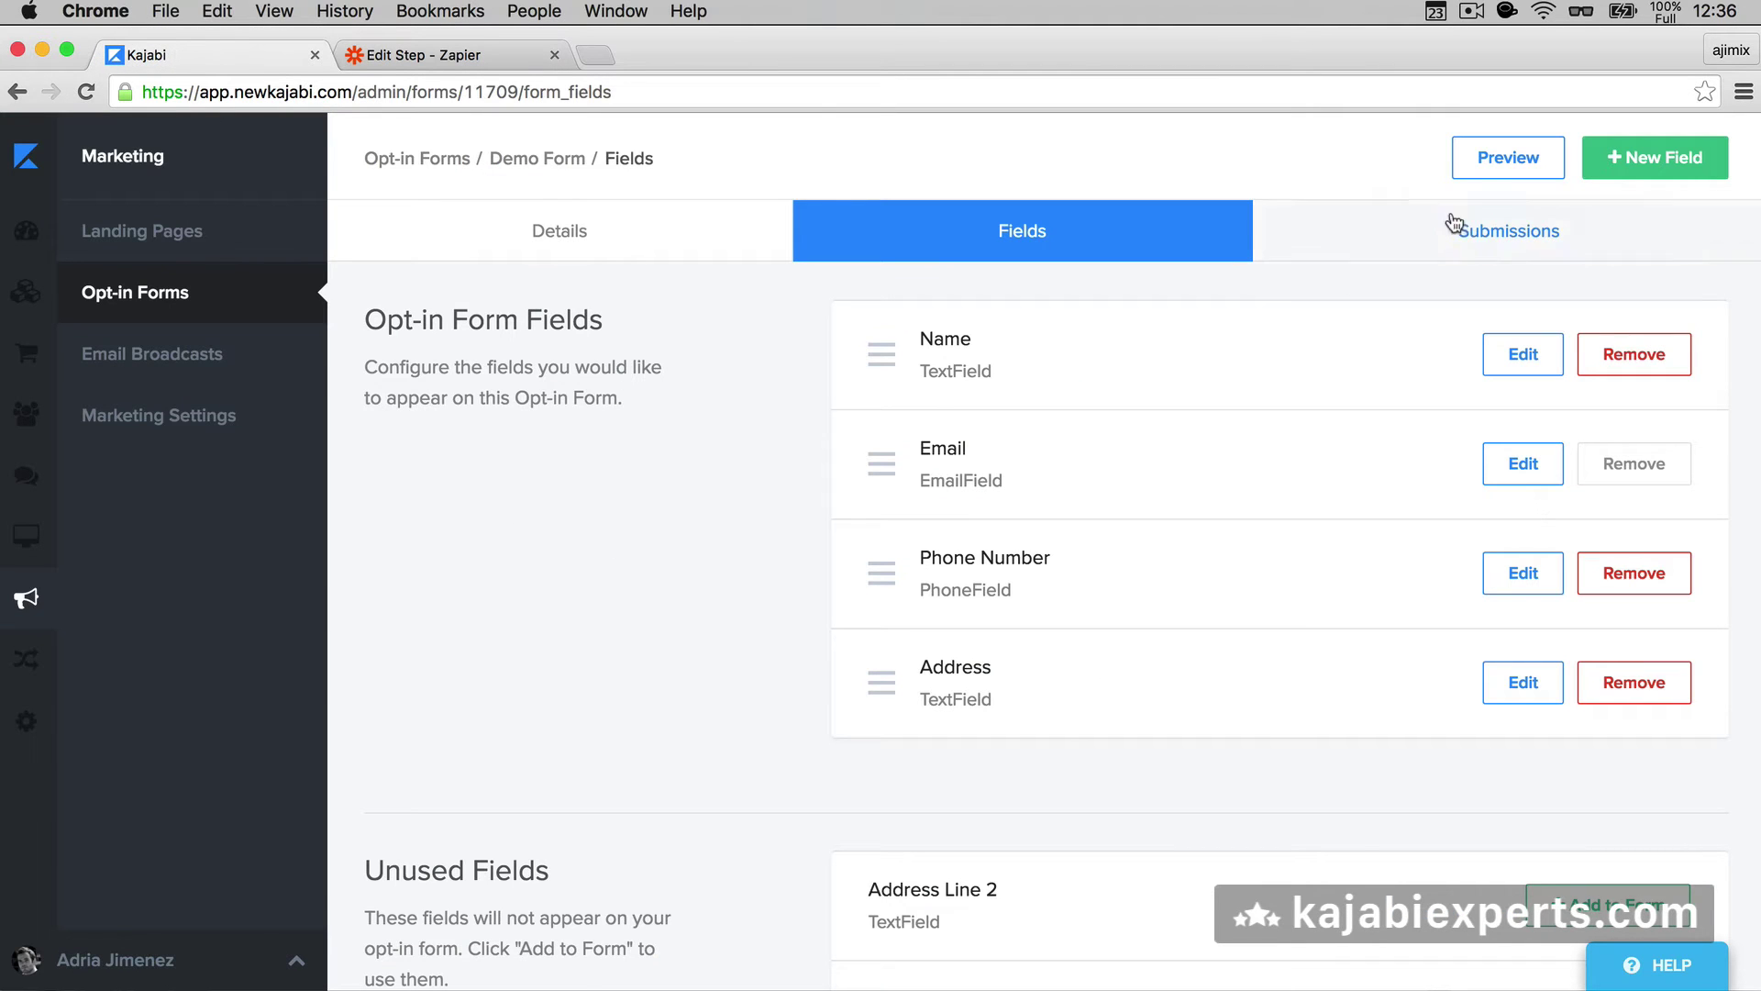
# - Fill the Demo Form preview with a sample name, email, phone number and address
pyautogui.click(1502, 158)
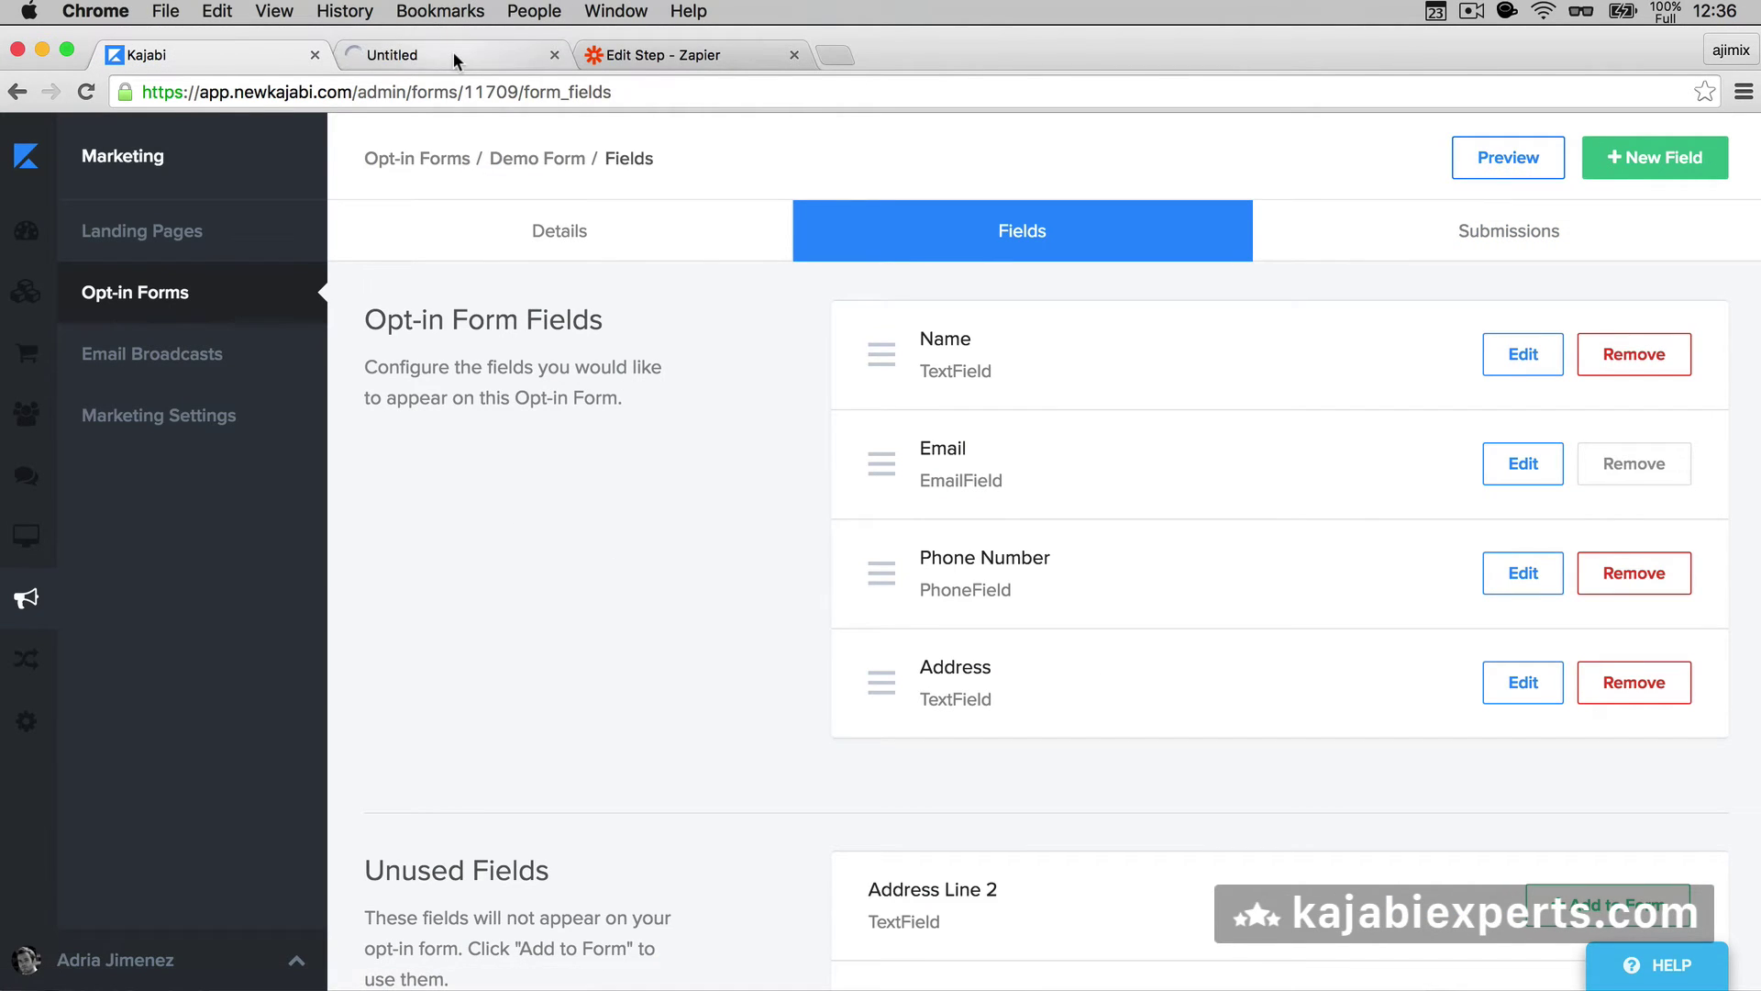
pyautogui.click(453, 55)
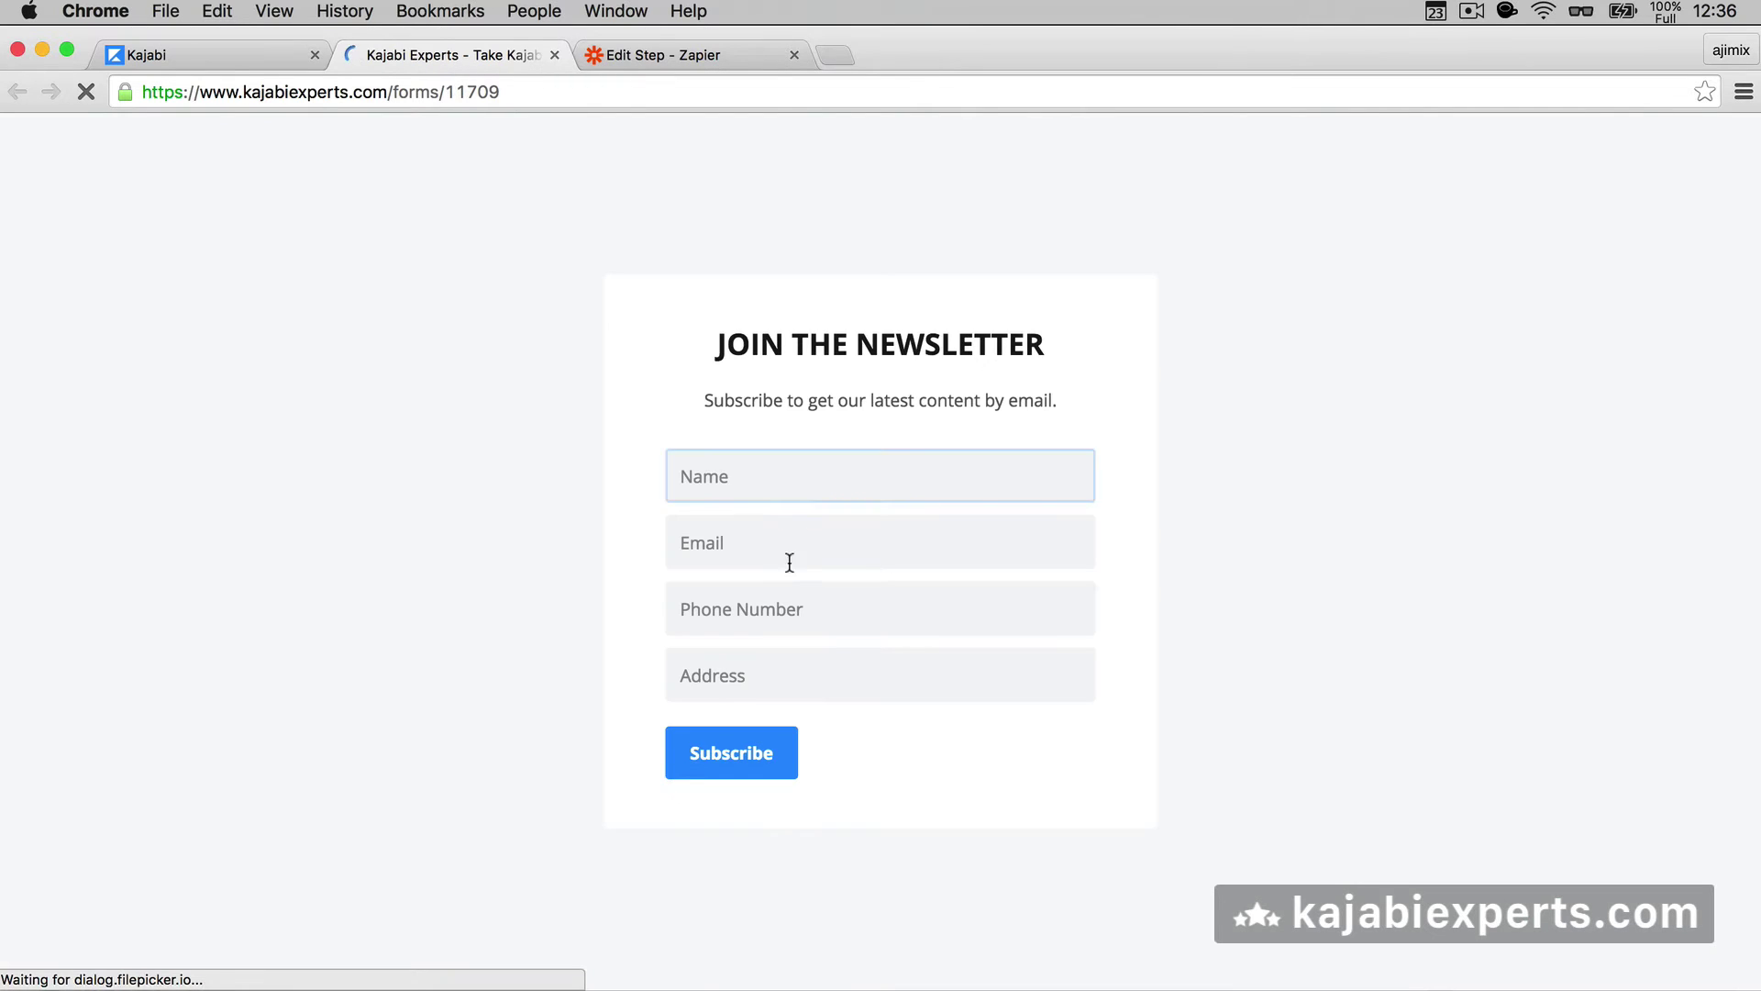
pyautogui.click(877, 460)
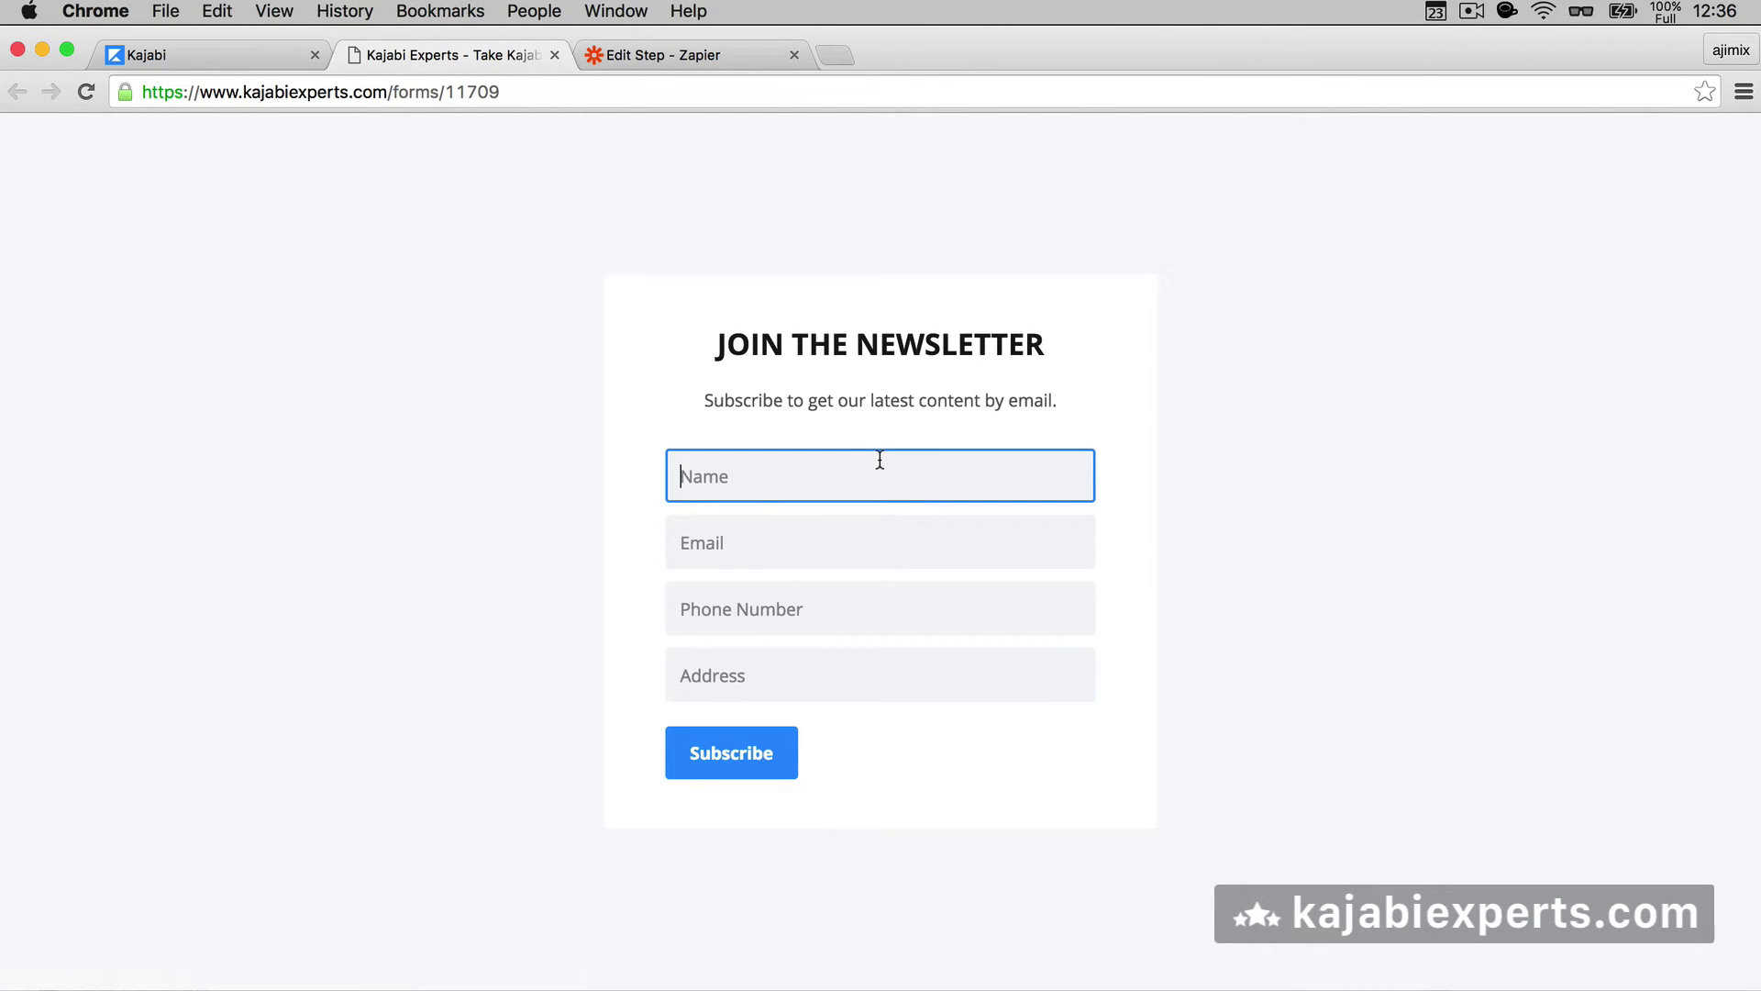
pyautogui.write('DFdgdfg')
pyautogui.press('Tab')
pyautogui.write('dfgdfg@sdfgfdgd')
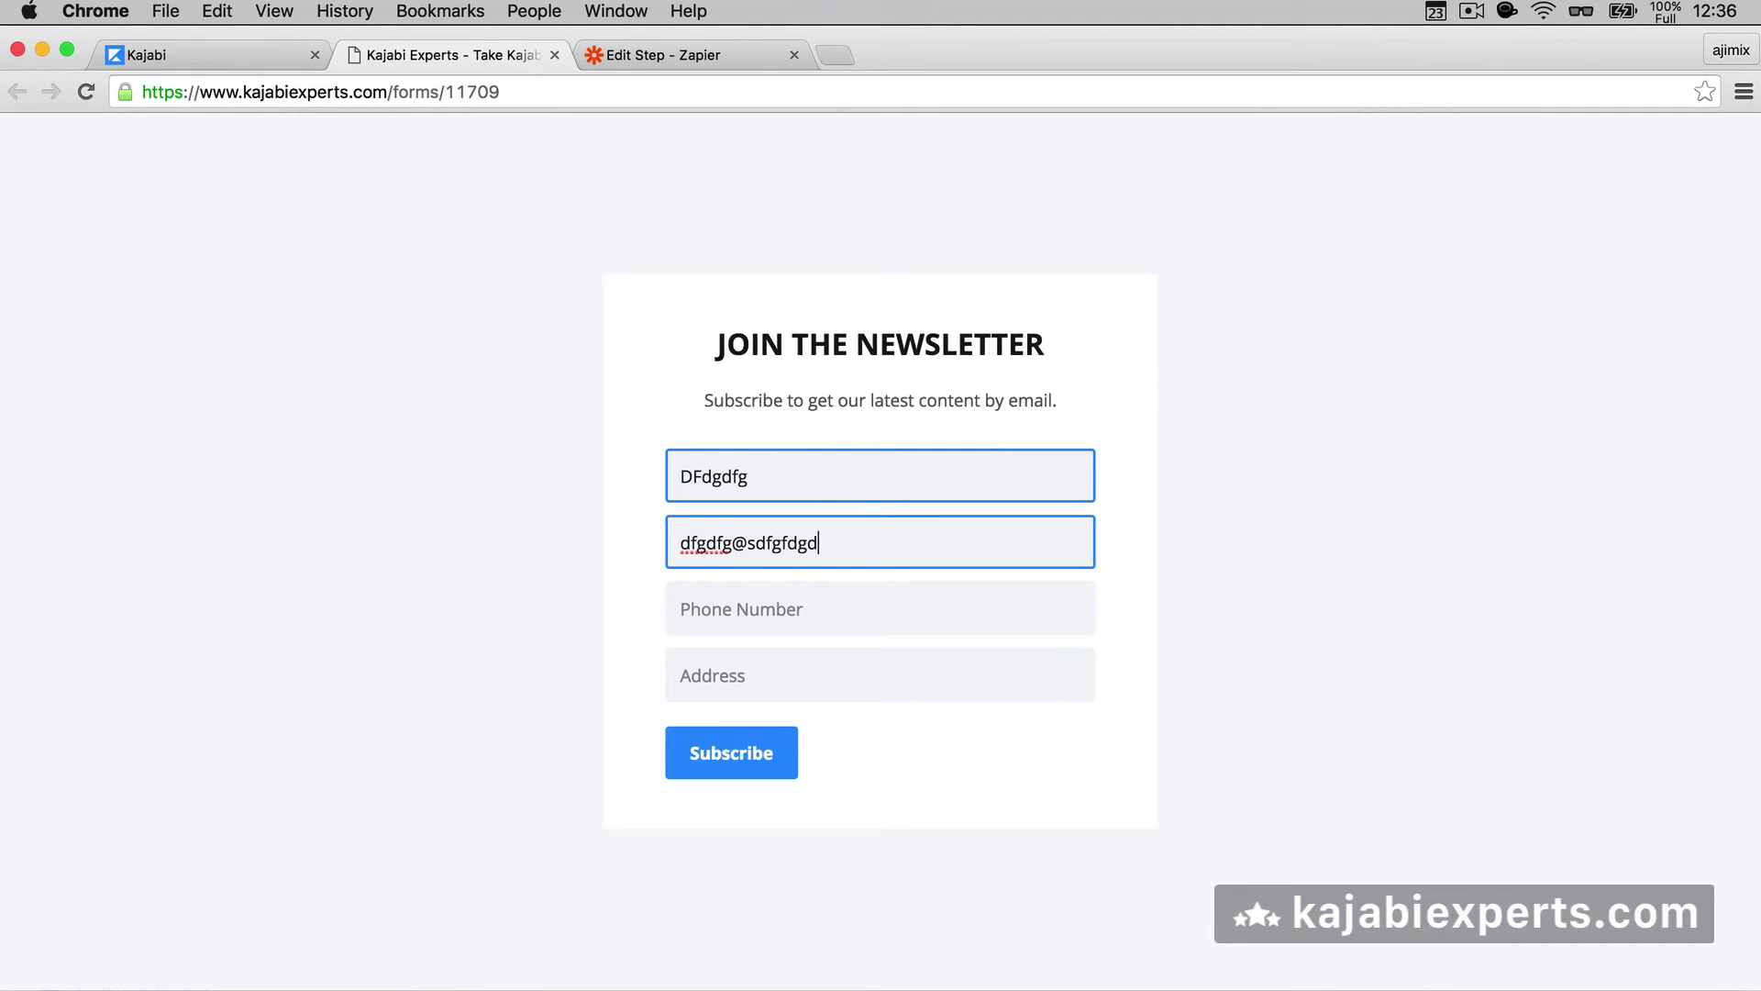
pyautogui.write('.com')
pyautogui.press('Tab')
pyautogui.write('4353453')
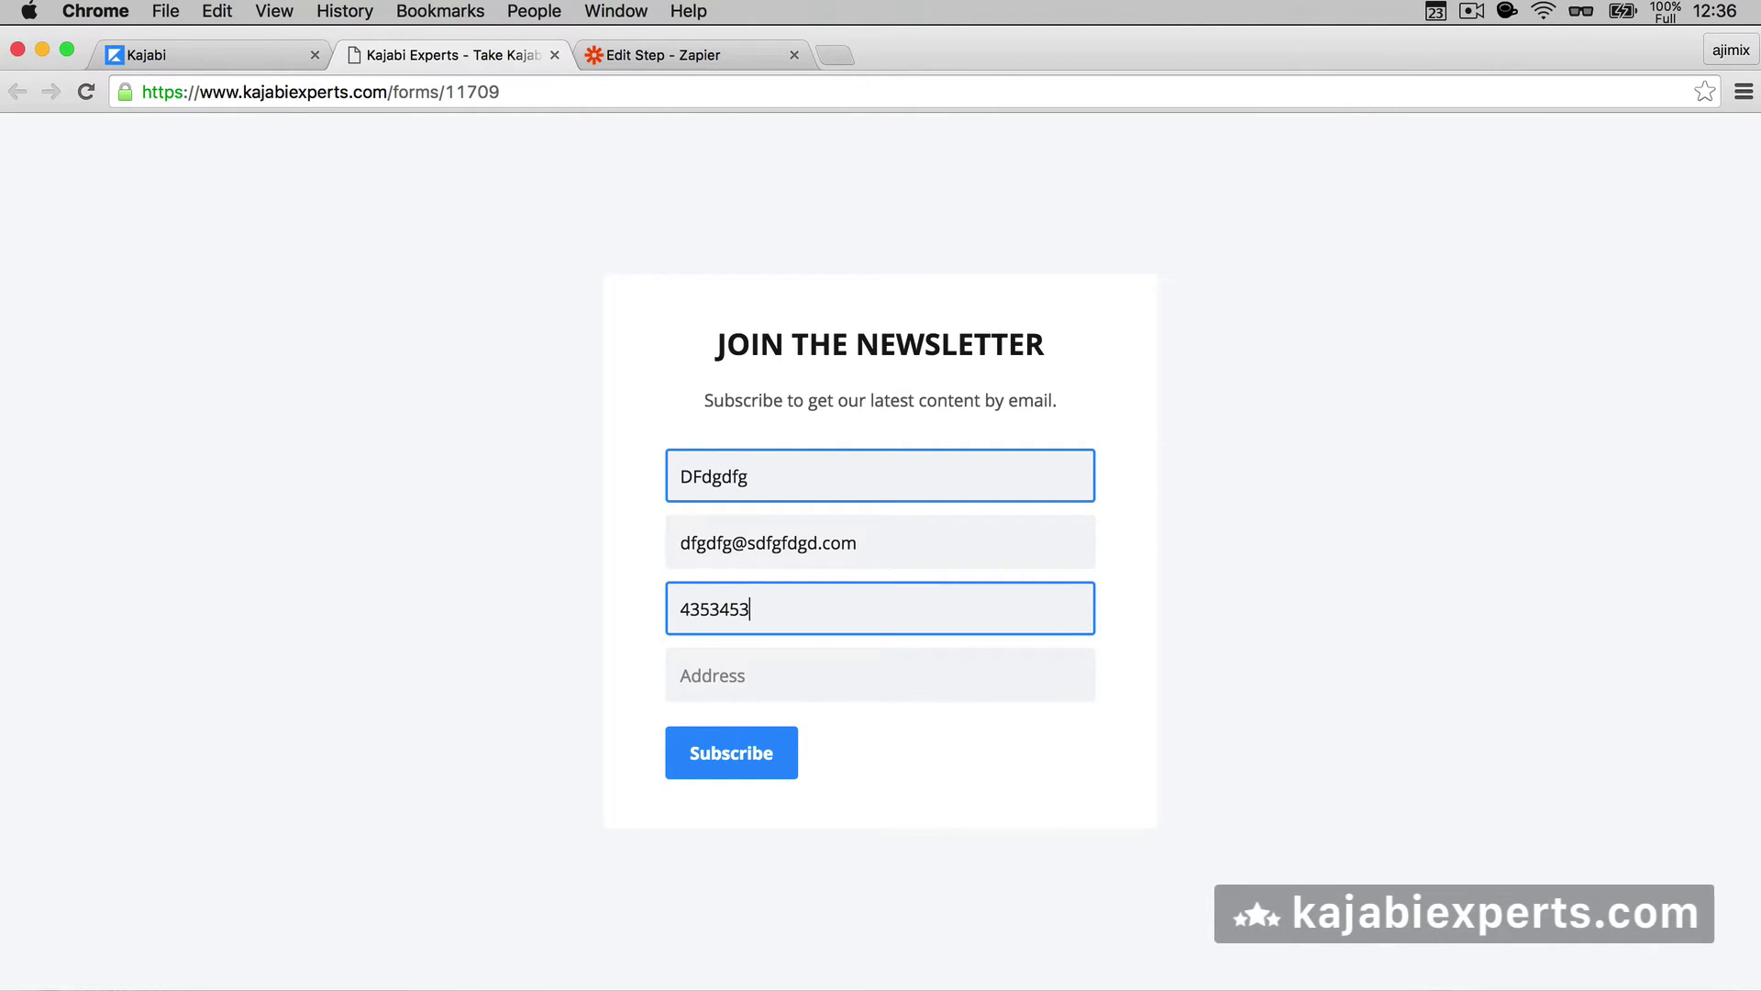
pyautogui.press('Tab')
pyautogui.write('dfgdfgdfg')
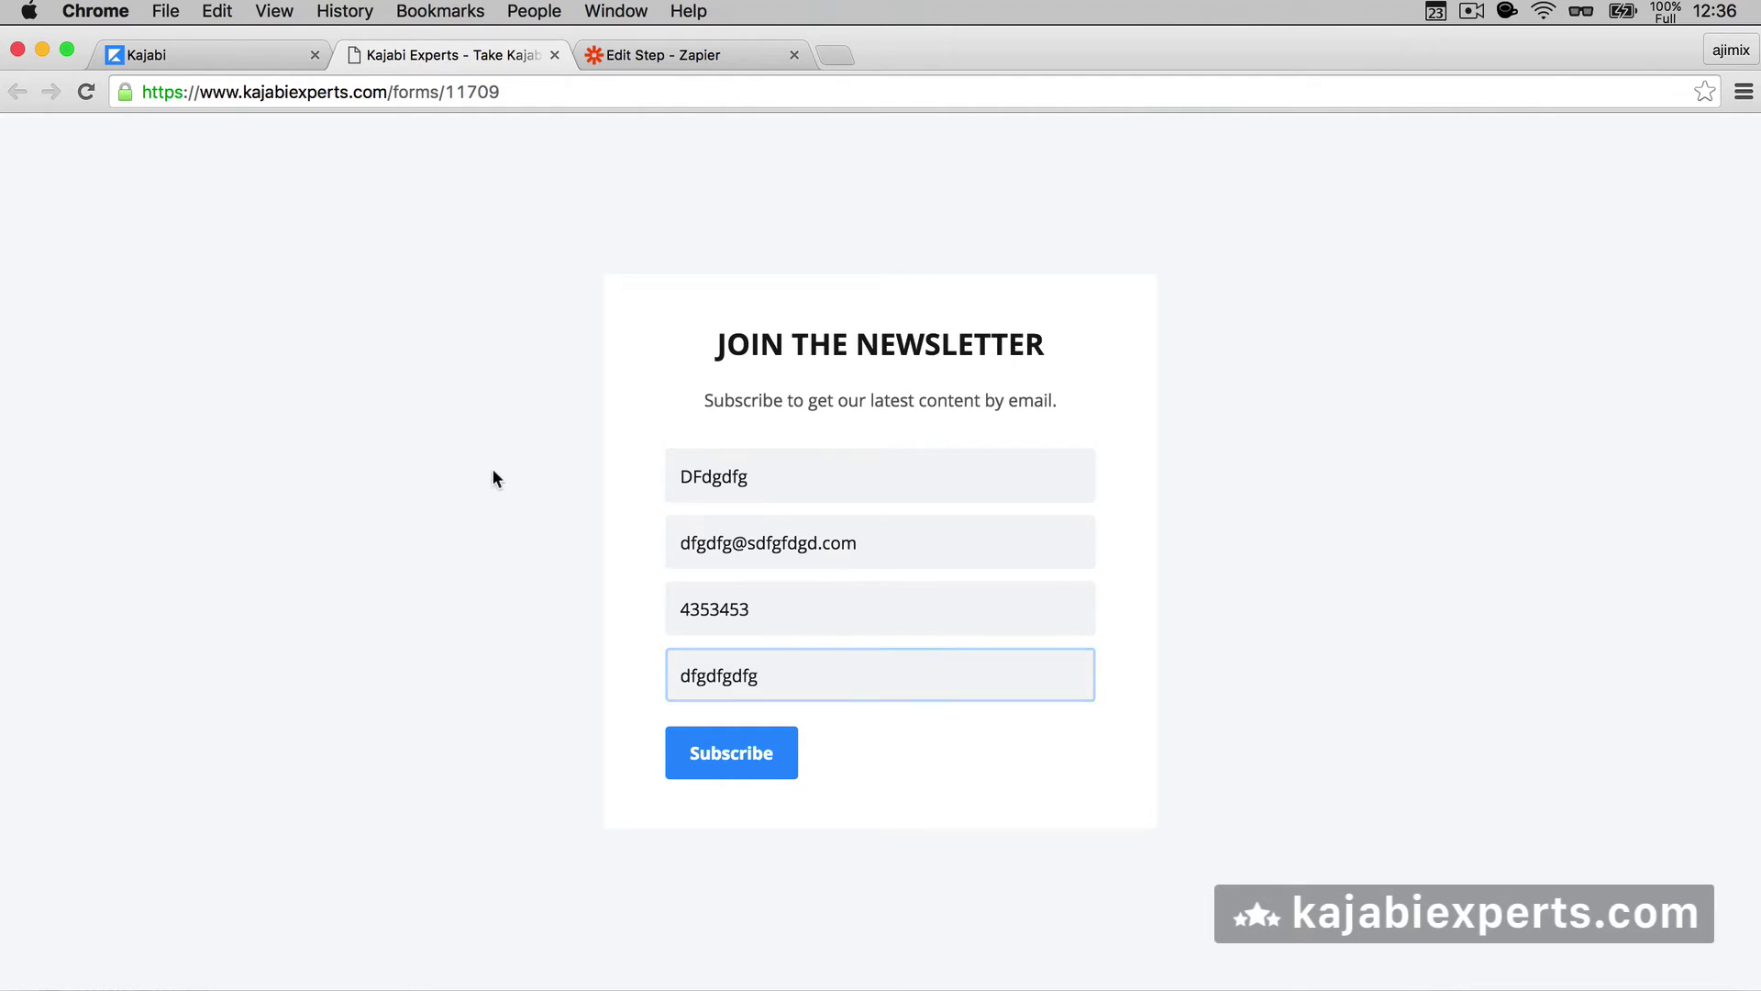
pyautogui.click(492, 468)
# - Submit the test entry and fetch it in Zapier so the trigger test succeeds
pyautogui.click(711, 764)
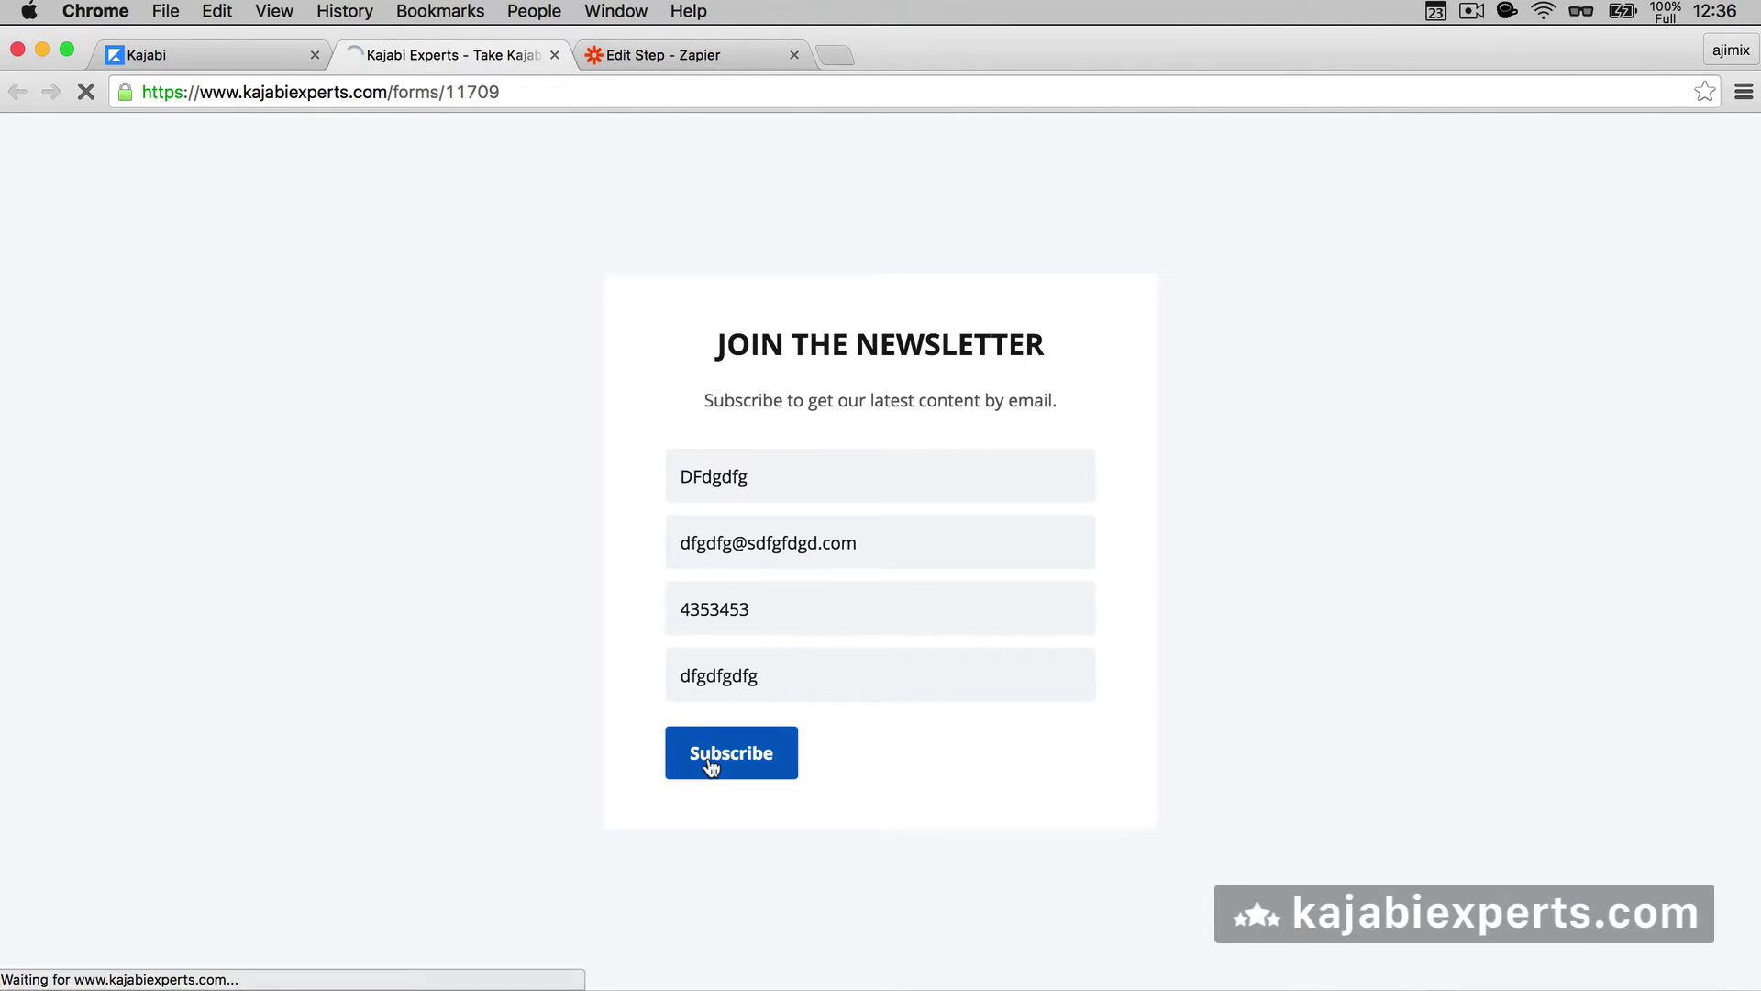
pyautogui.click(646, 57)
pyautogui.click(1467, 876)
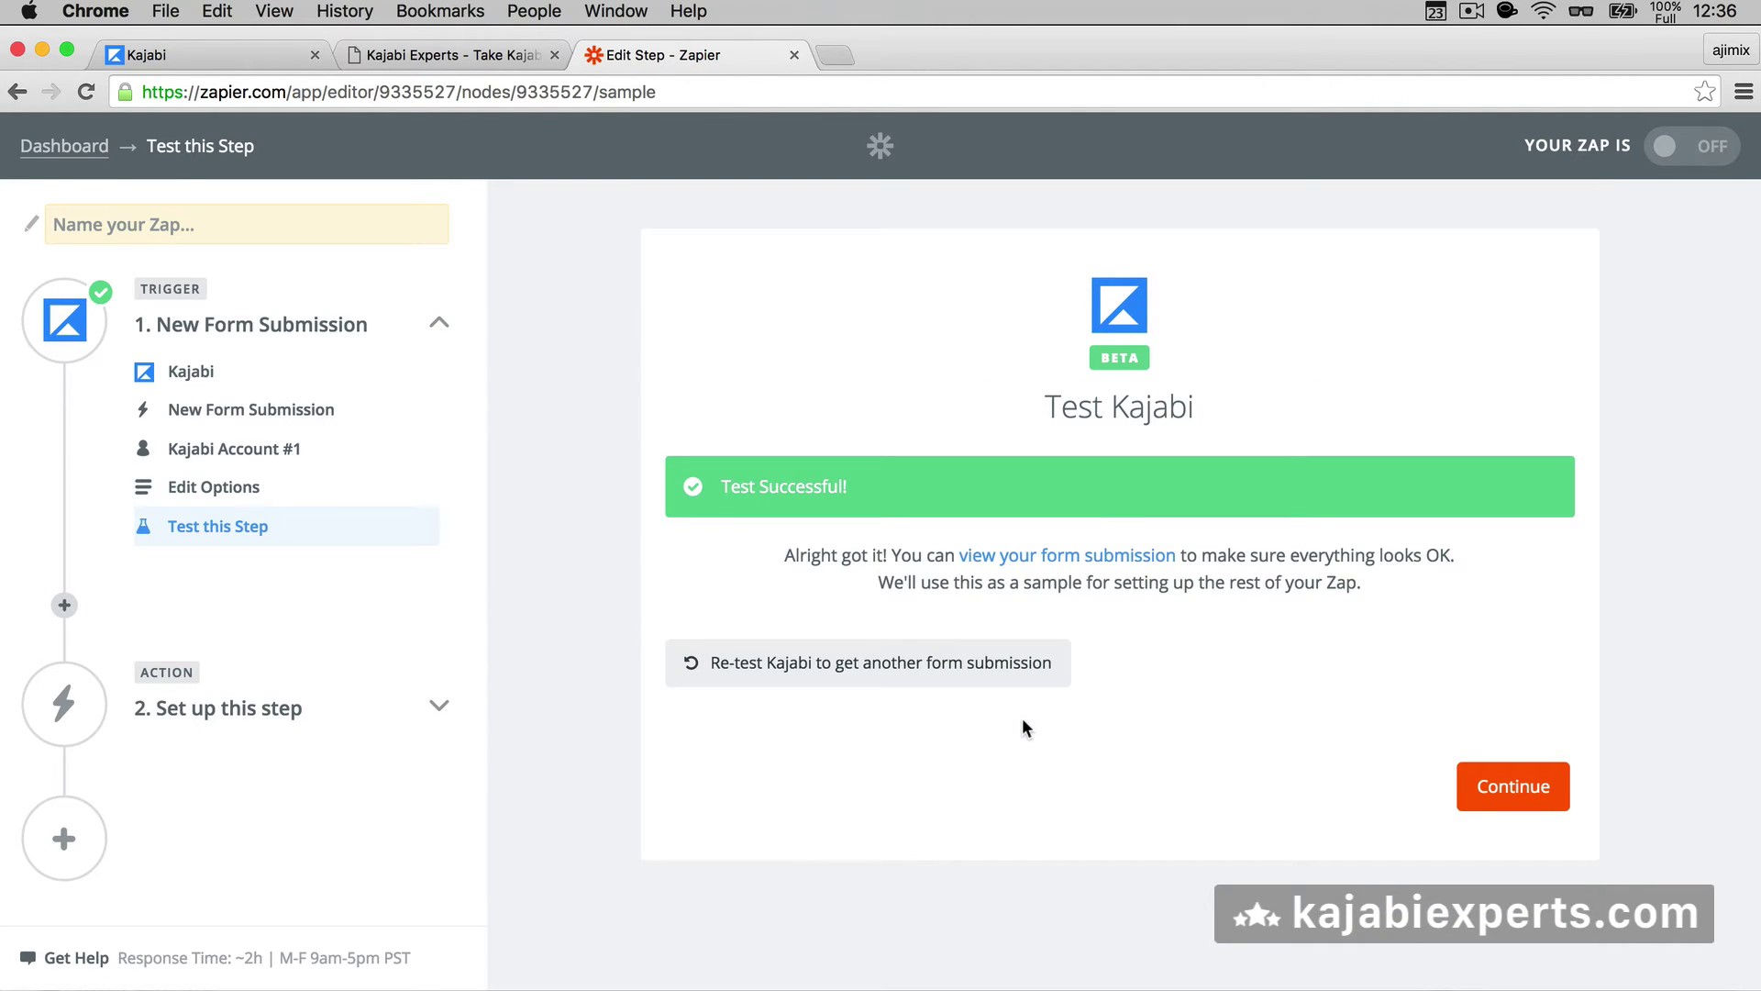
# - Set the action to Email by Zapier's Send Outbound Email, found by searching 'email'
pyautogui.click(1483, 796)
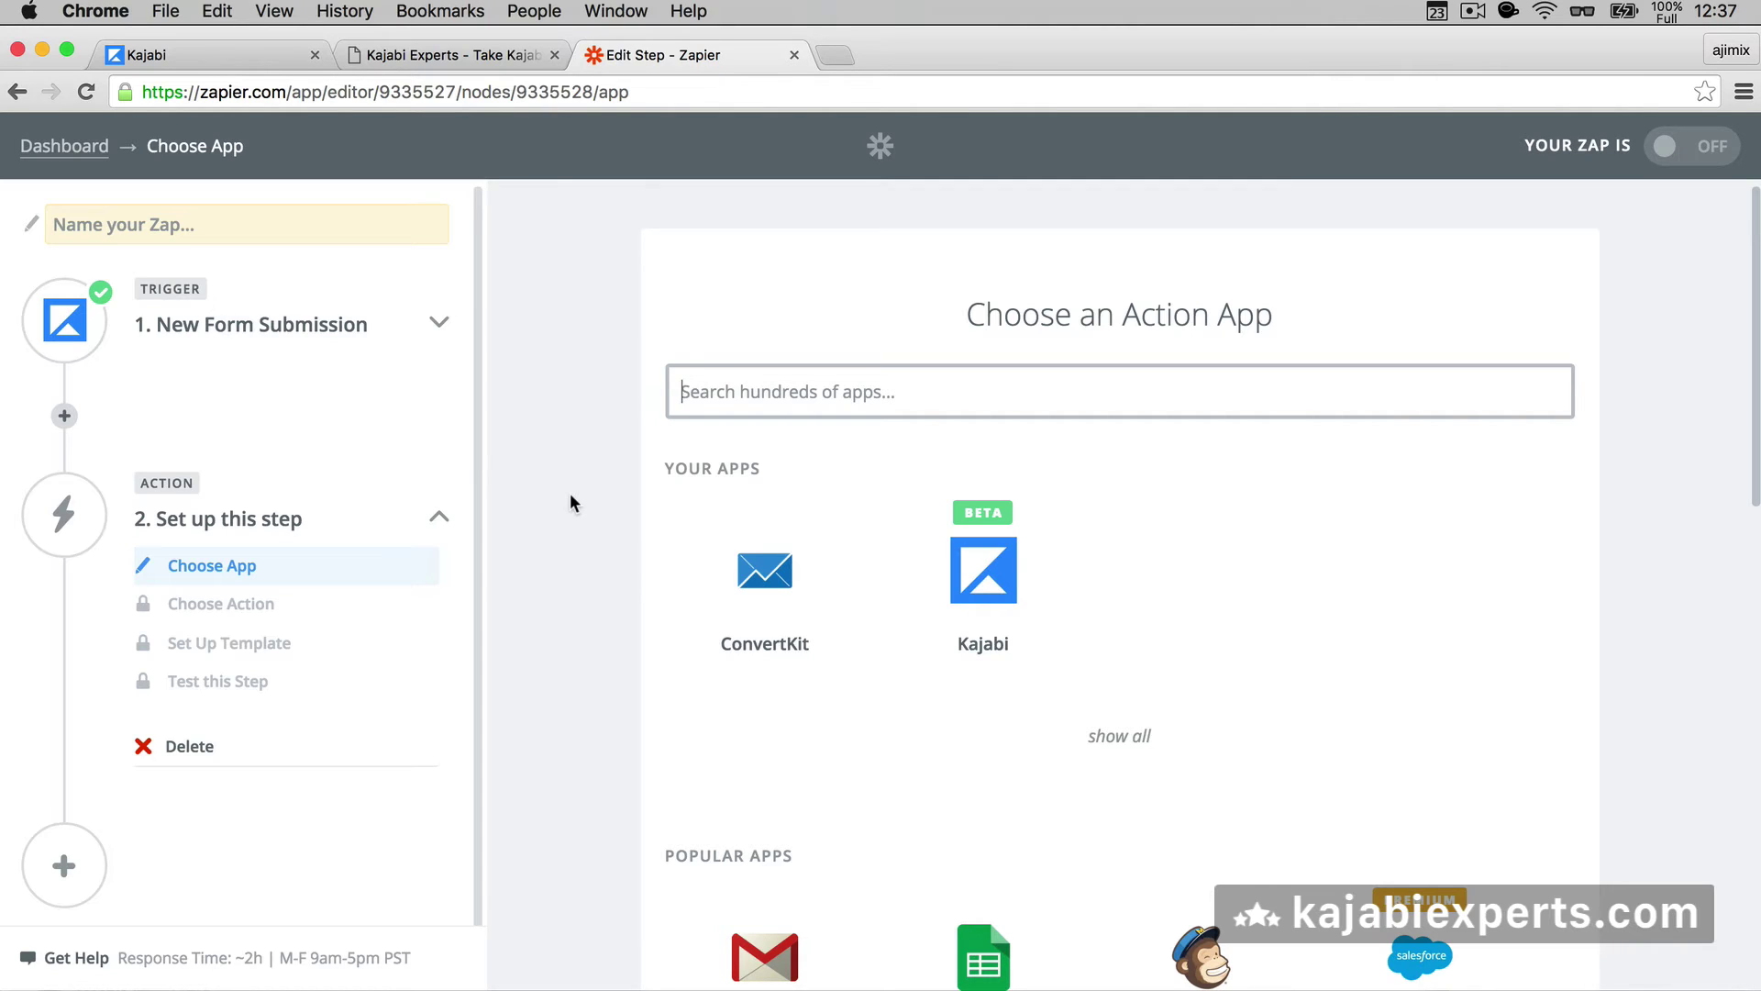
pyautogui.write('email')
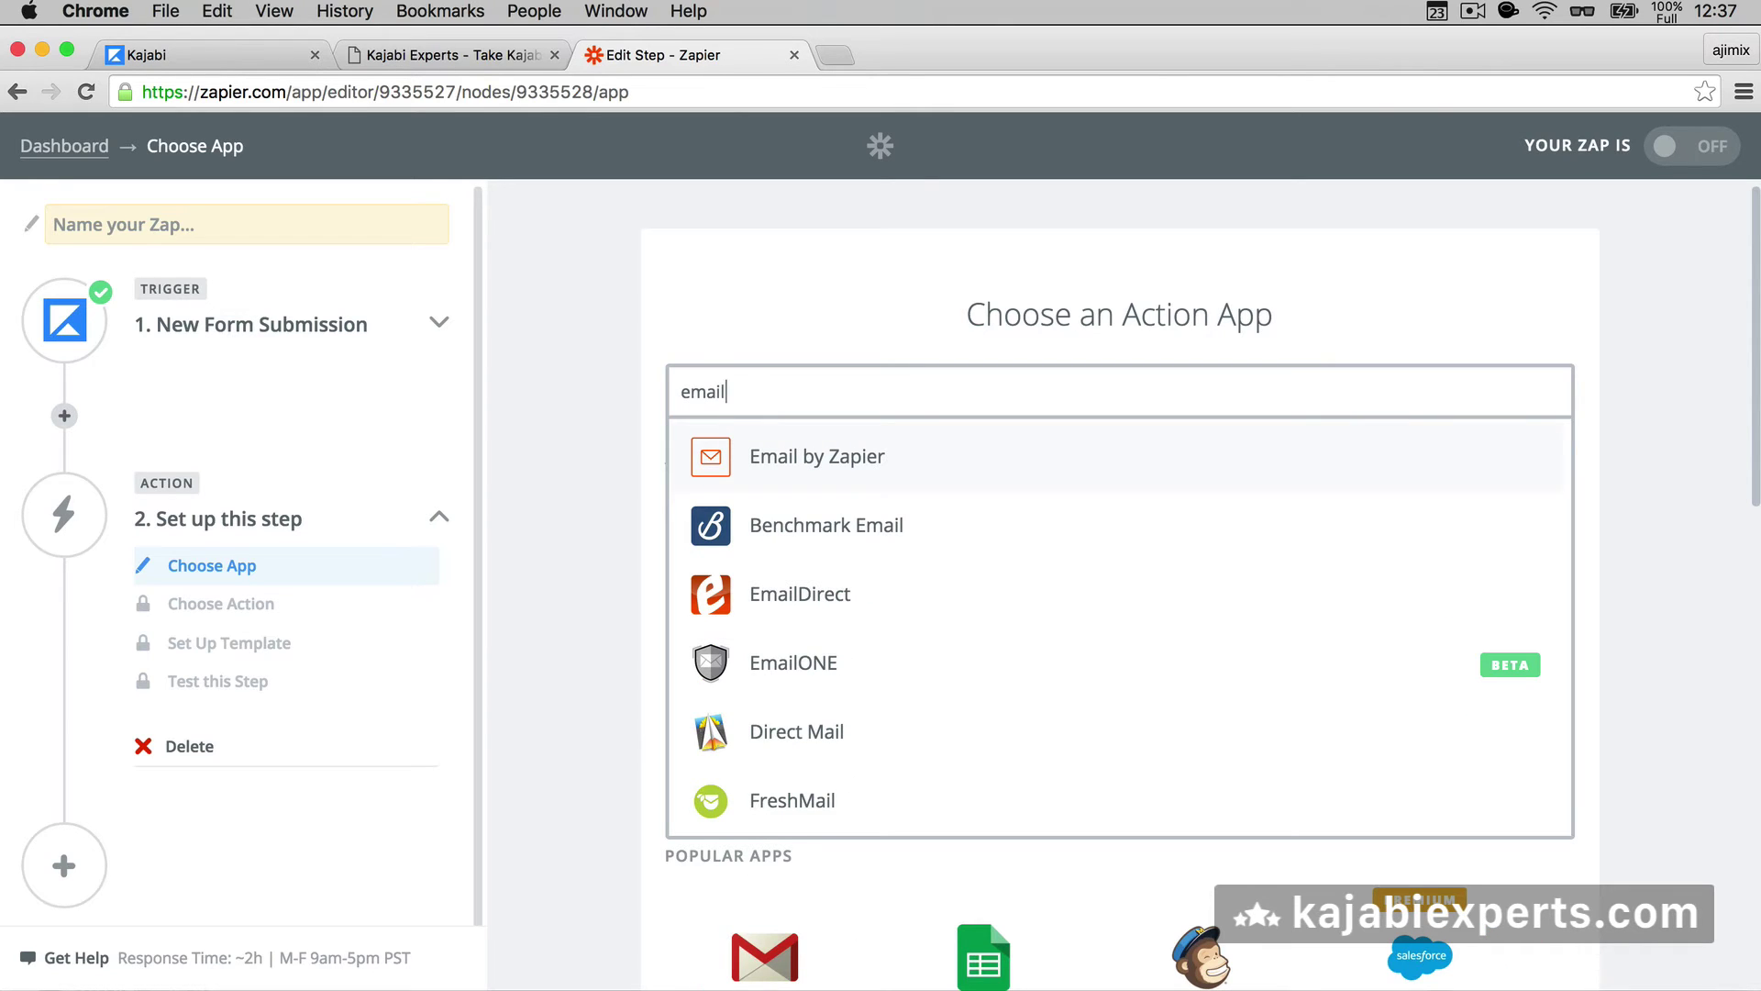
pyautogui.click(836, 472)
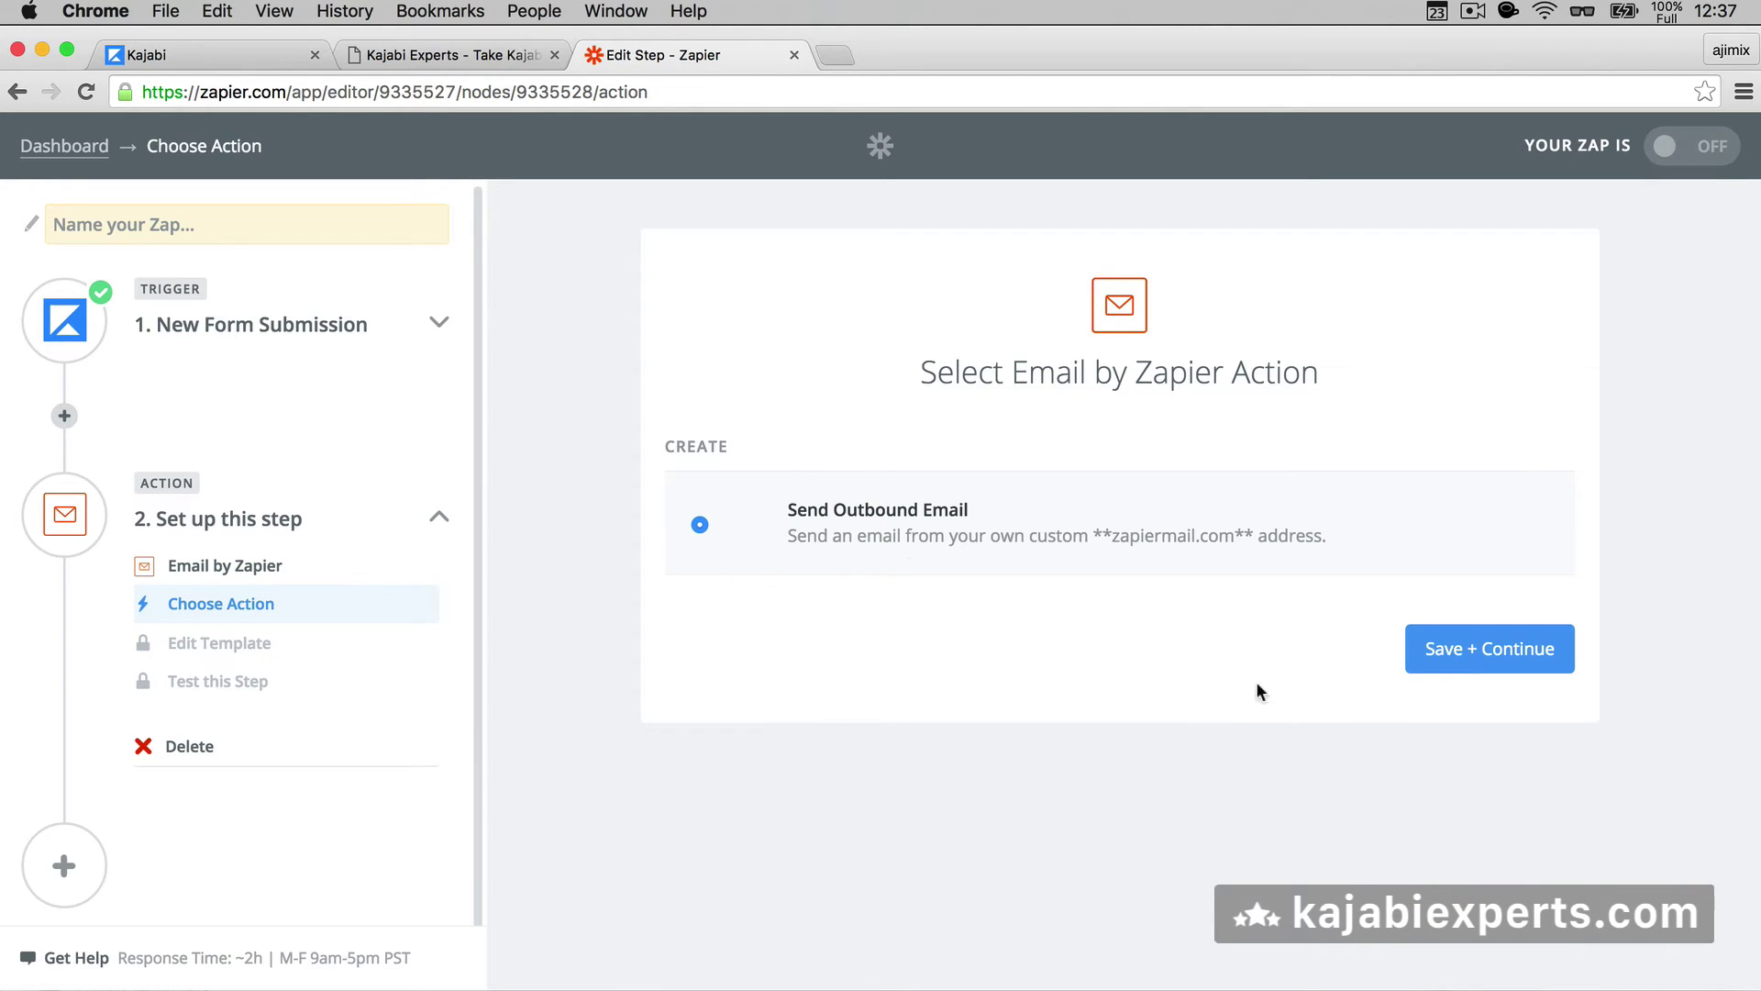
pyautogui.click(1447, 652)
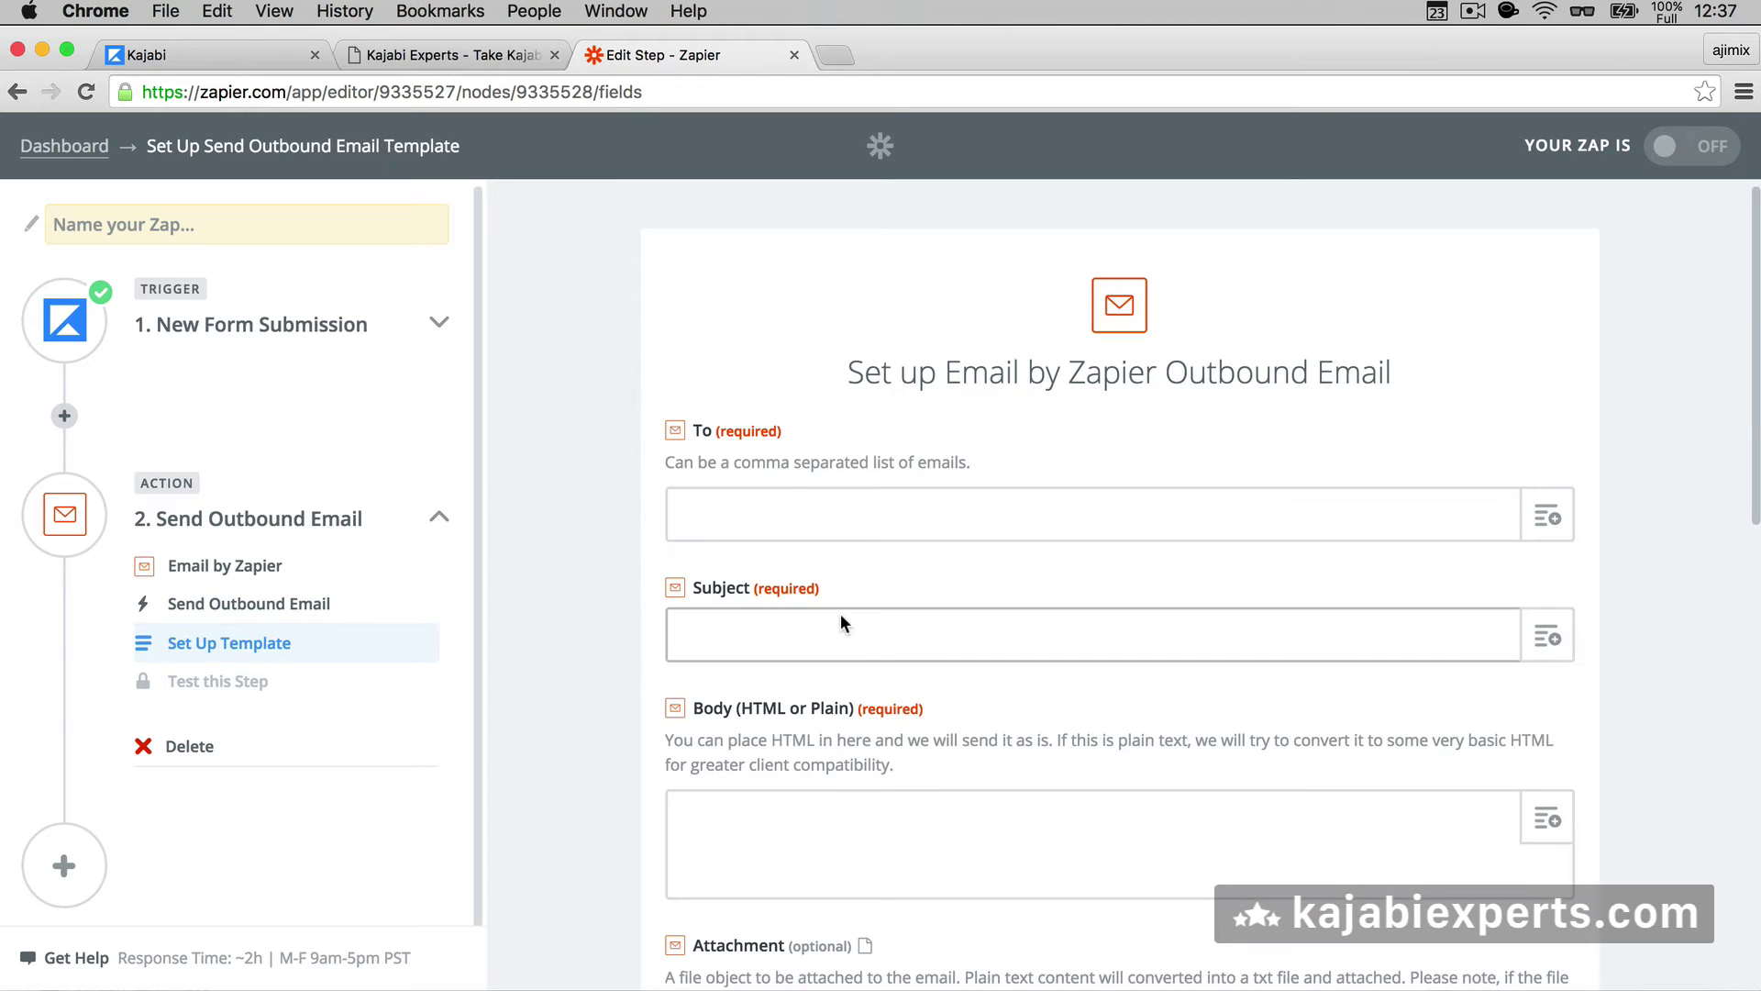
# - Enter the recipient's email address in the To field
pyautogui.scroll(-4, 598, 495)
pyautogui.scroll(3, 598, 496)
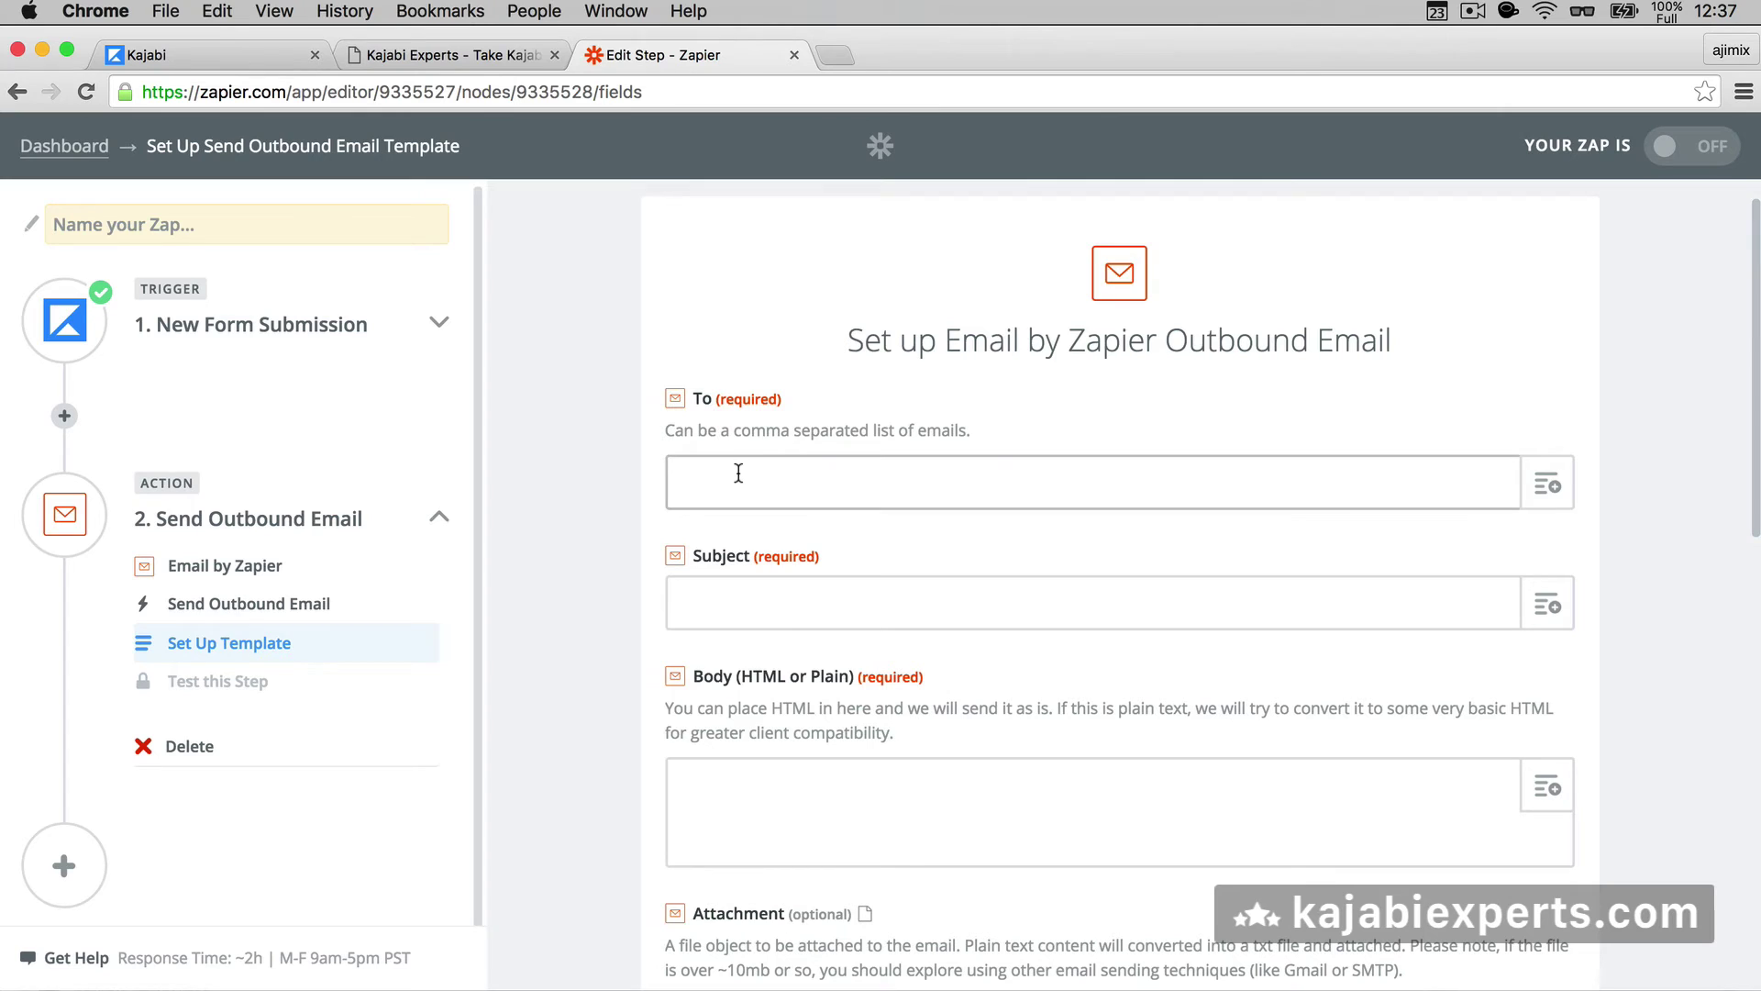
# - Set the subject to 'New Form Submission by:' followed by the submitted Name field
pyautogui.click(738, 608)
pyautogui.write('Ne')
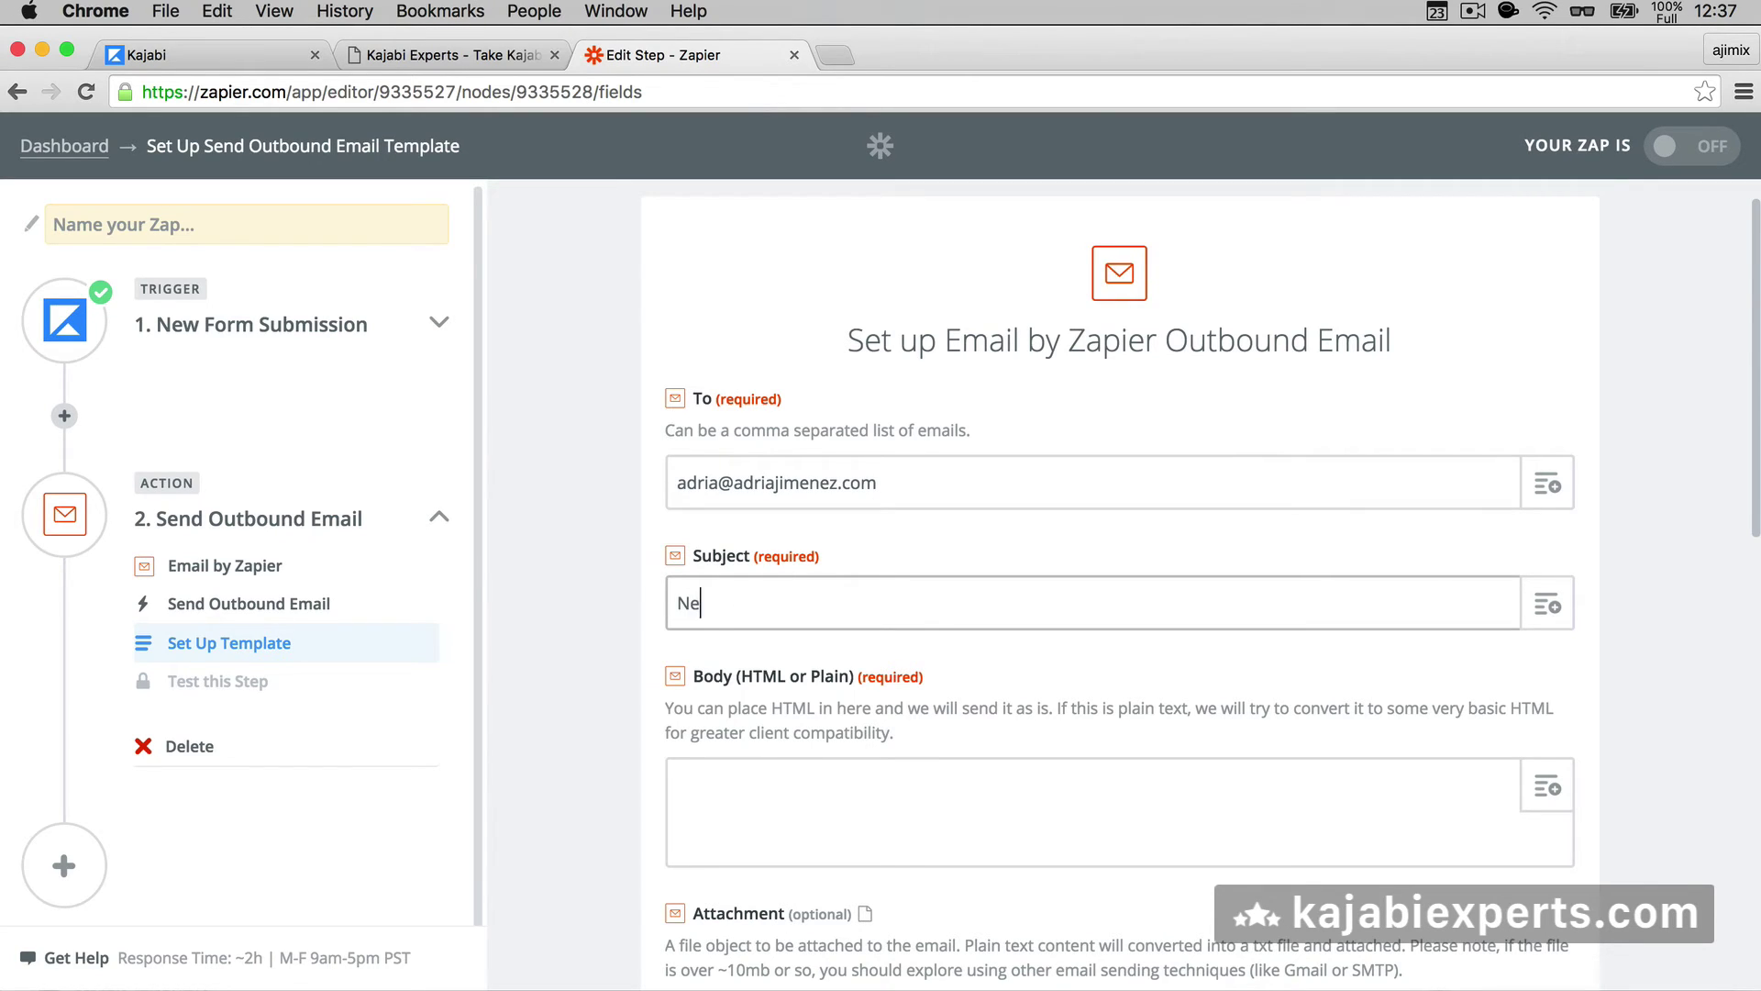
pyautogui.write('w Form Submission b')
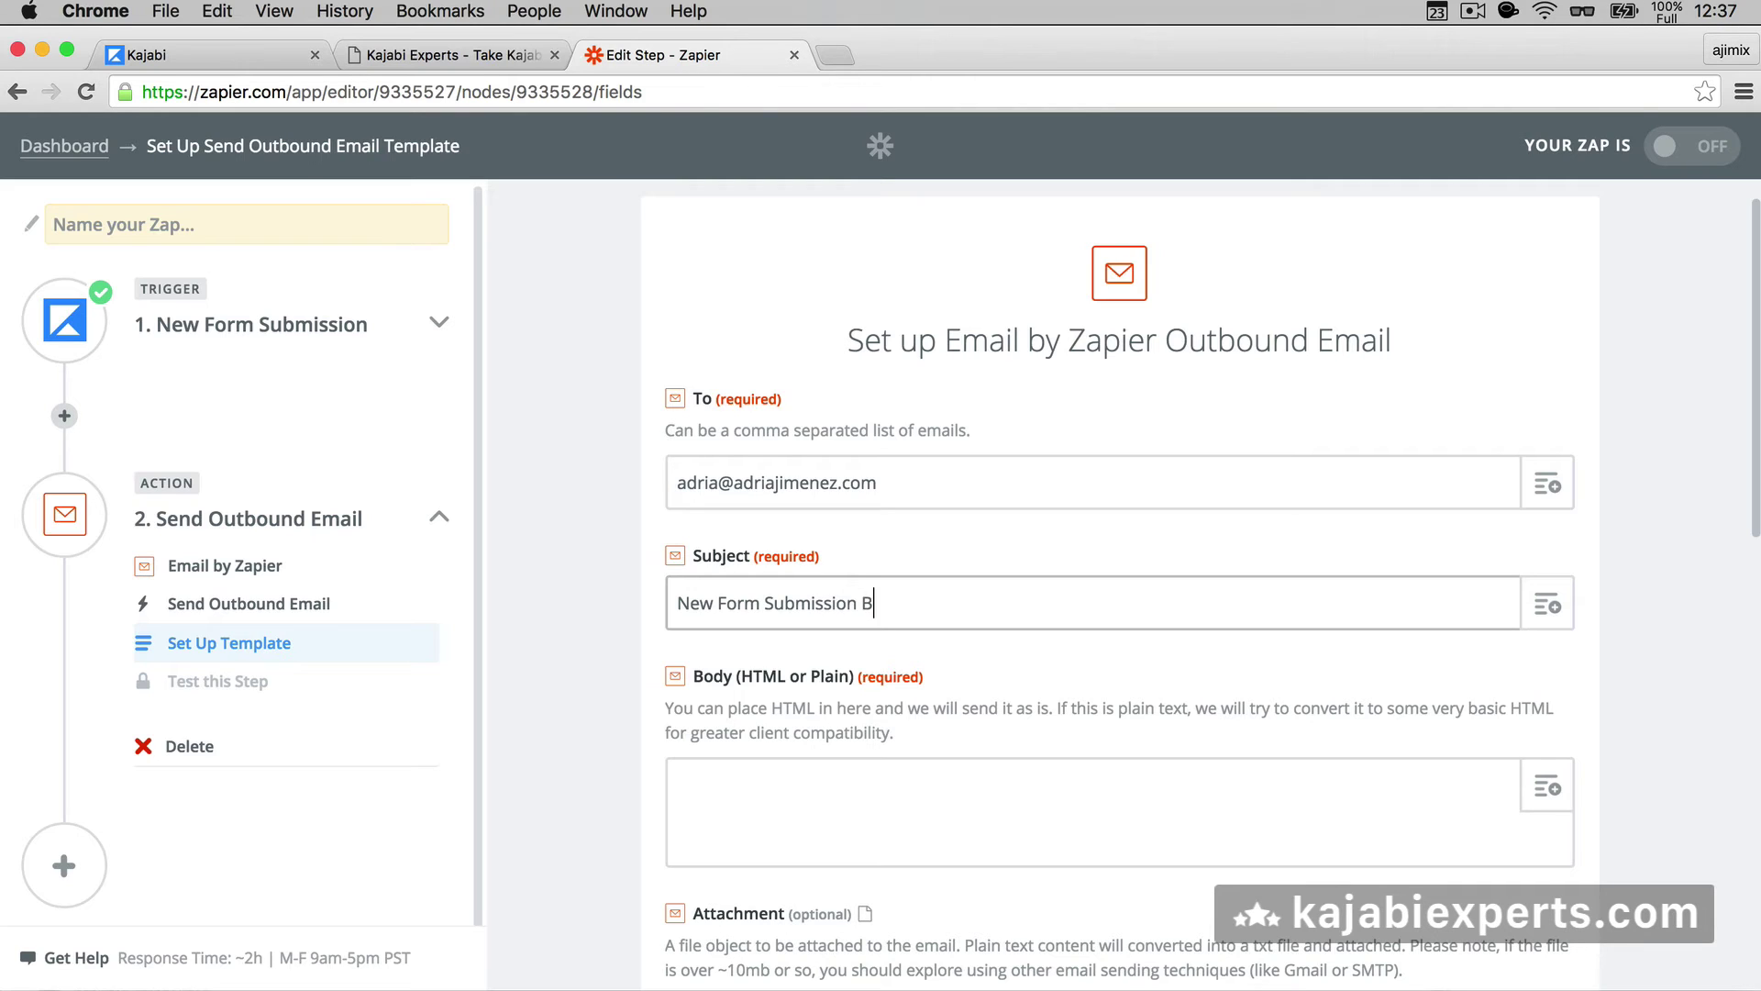
pyautogui.press('BackSpace')
pyautogui.write('by:')
pyautogui.click(473, 54)
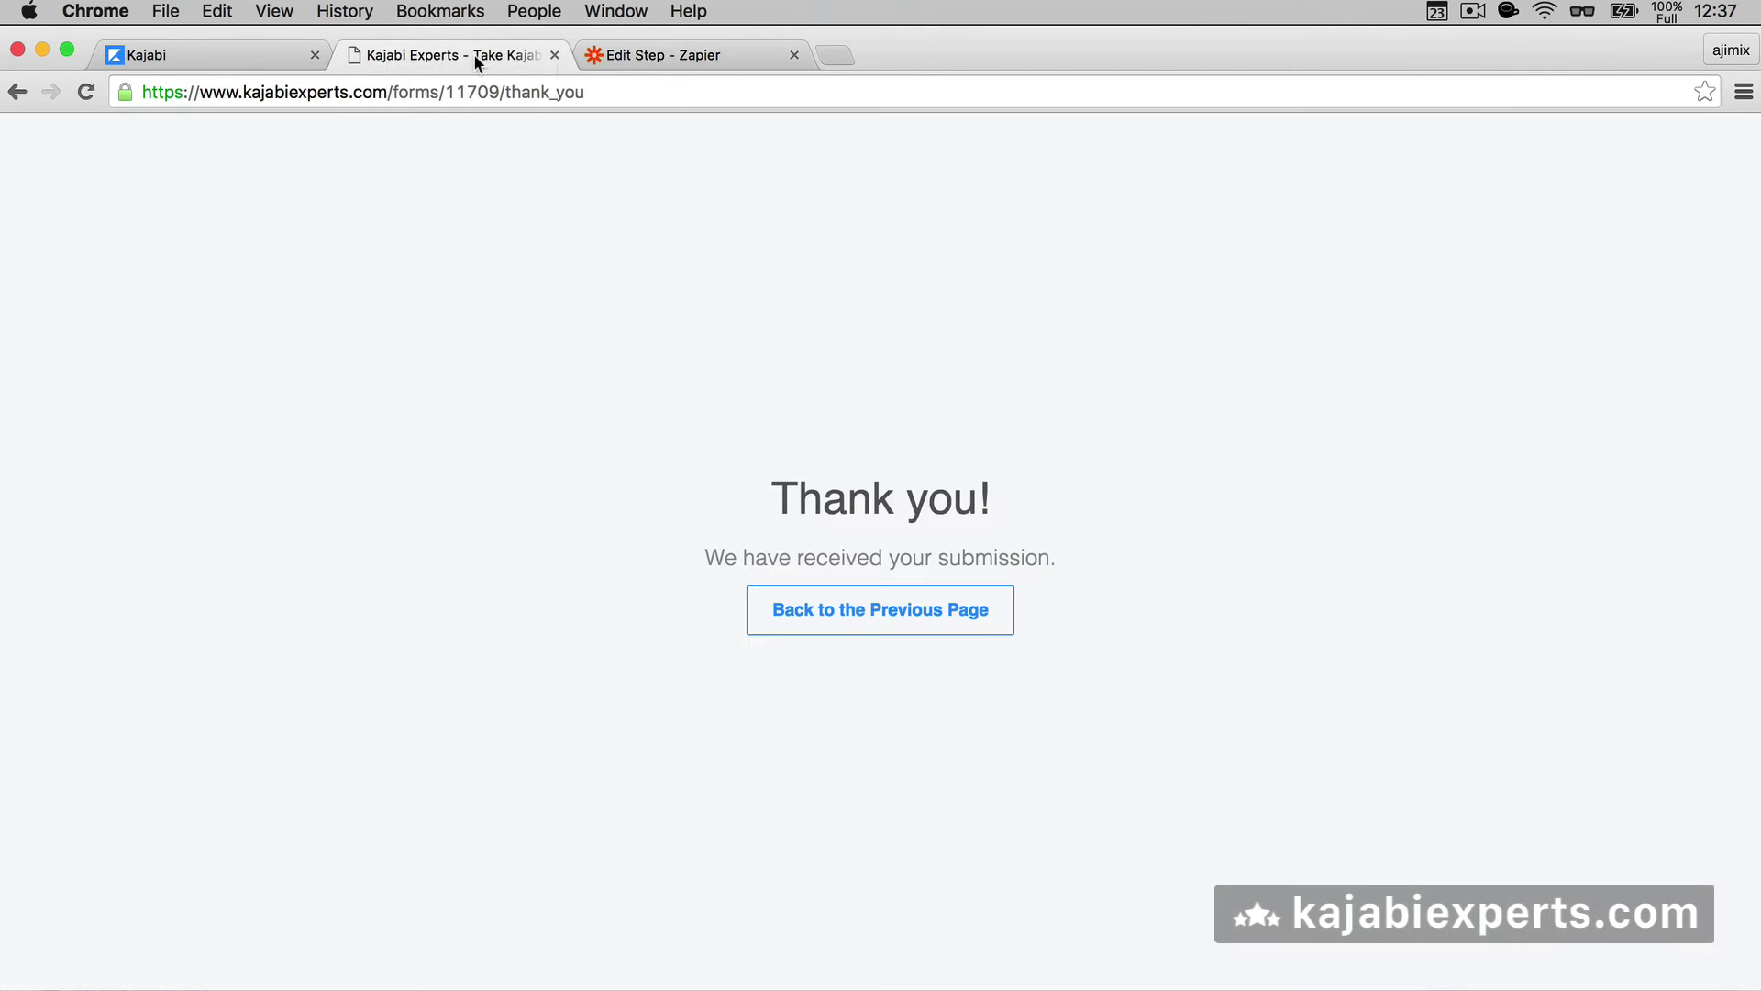
pyautogui.click(653, 59)
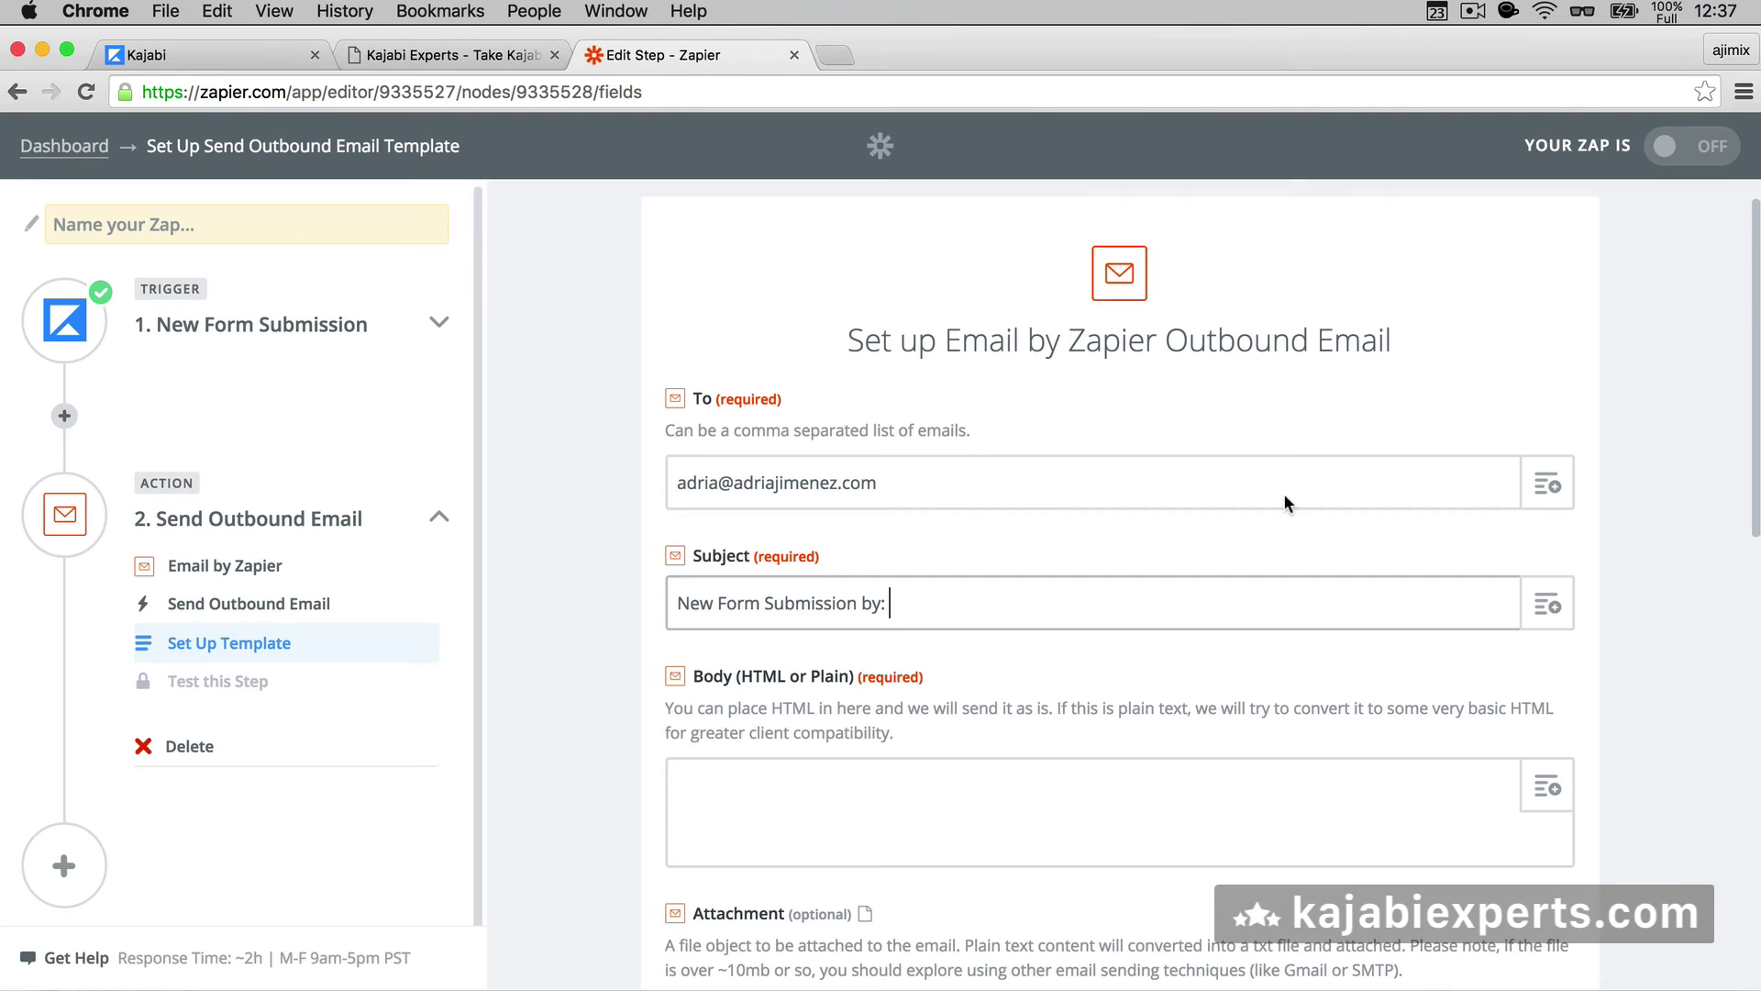
pyautogui.click(1547, 606)
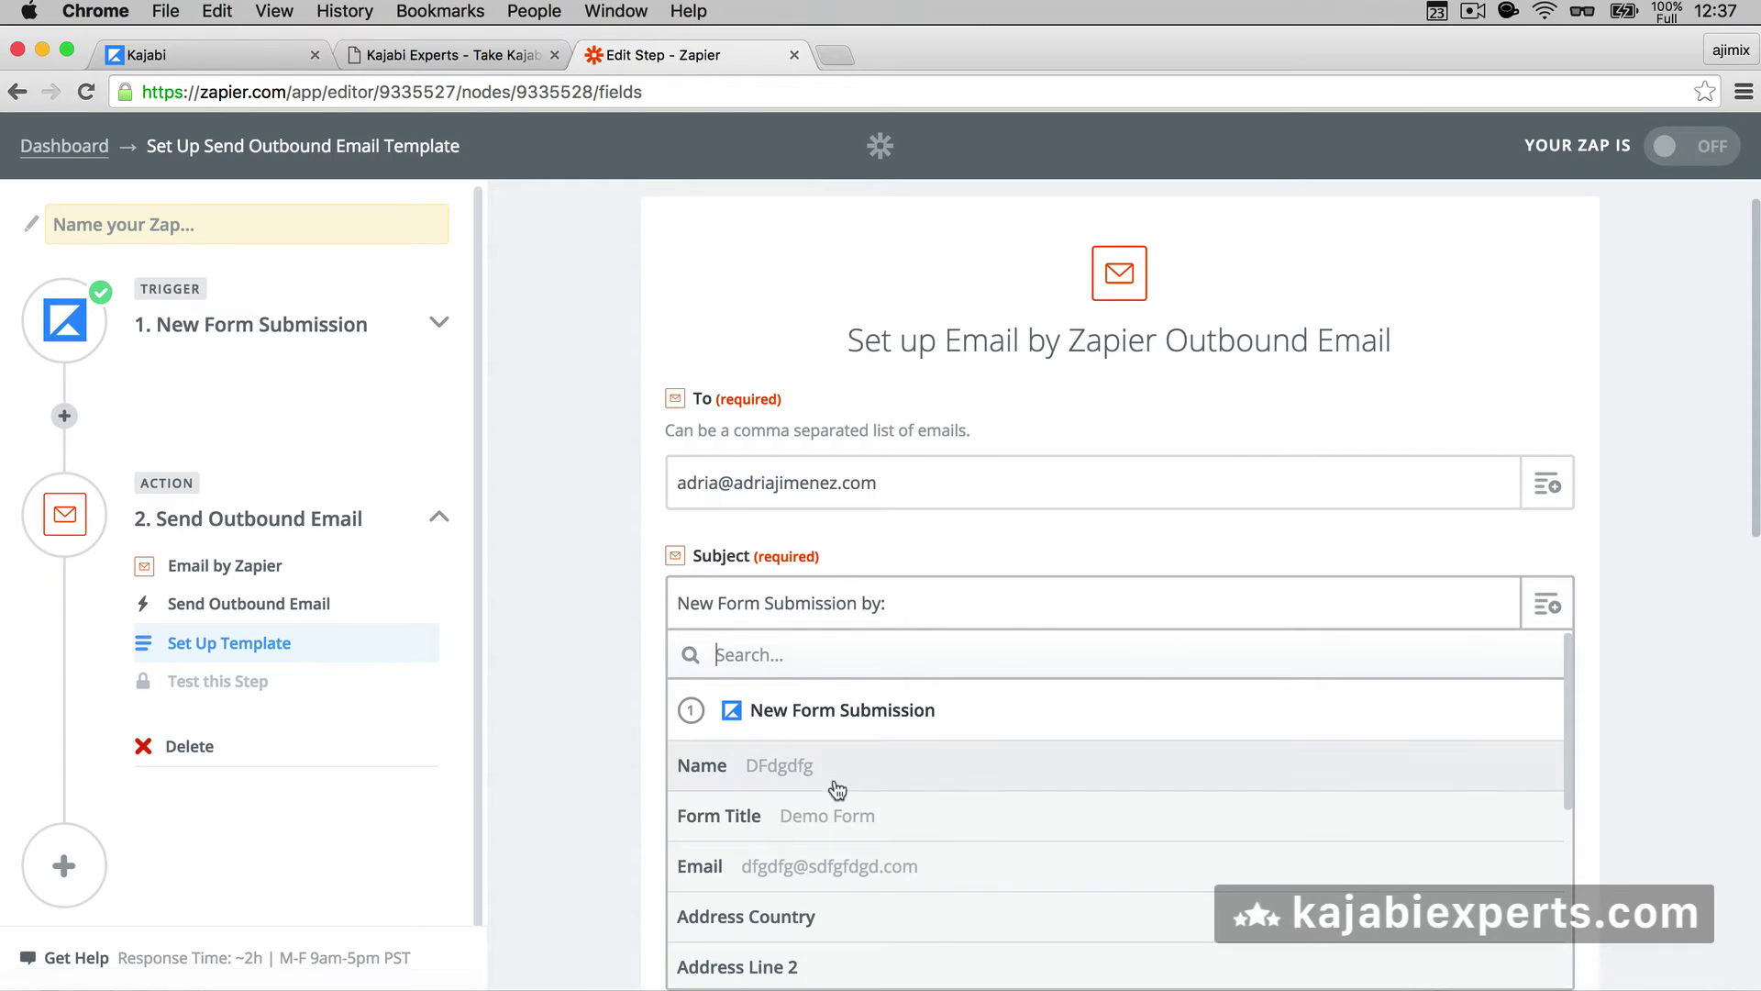
pyautogui.click(830, 779)
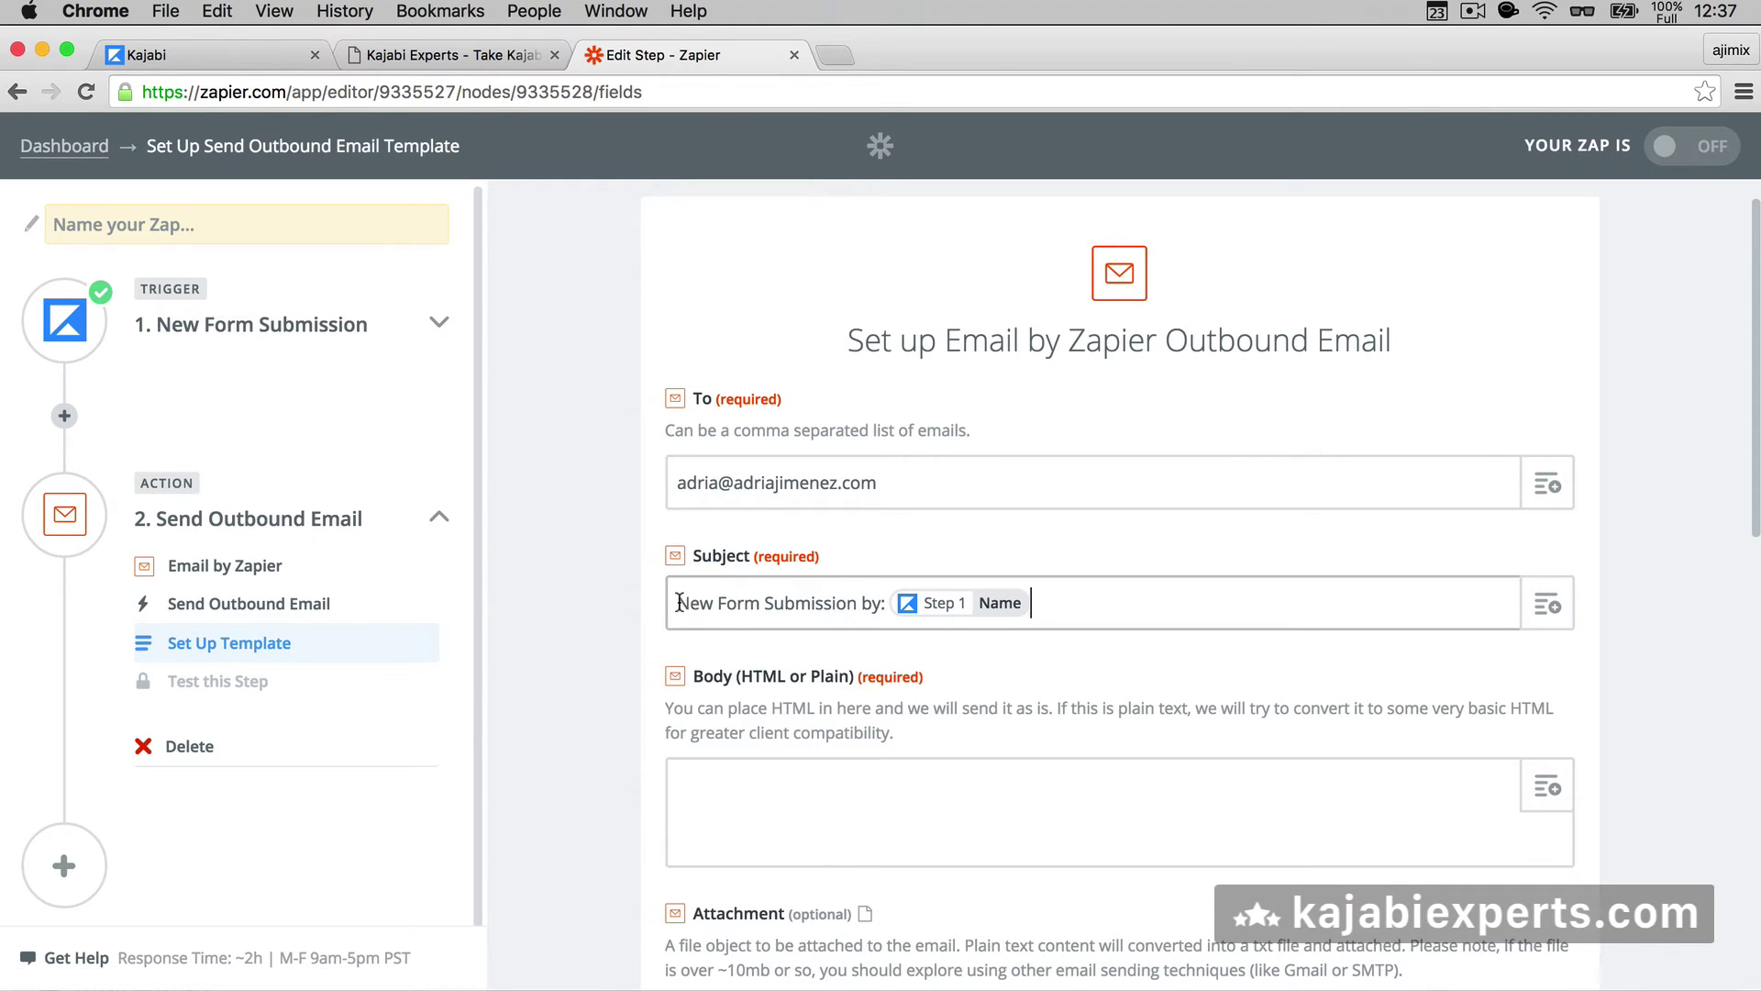
pyautogui.moveTo(679, 605); pyautogui.dragTo(761, 601)
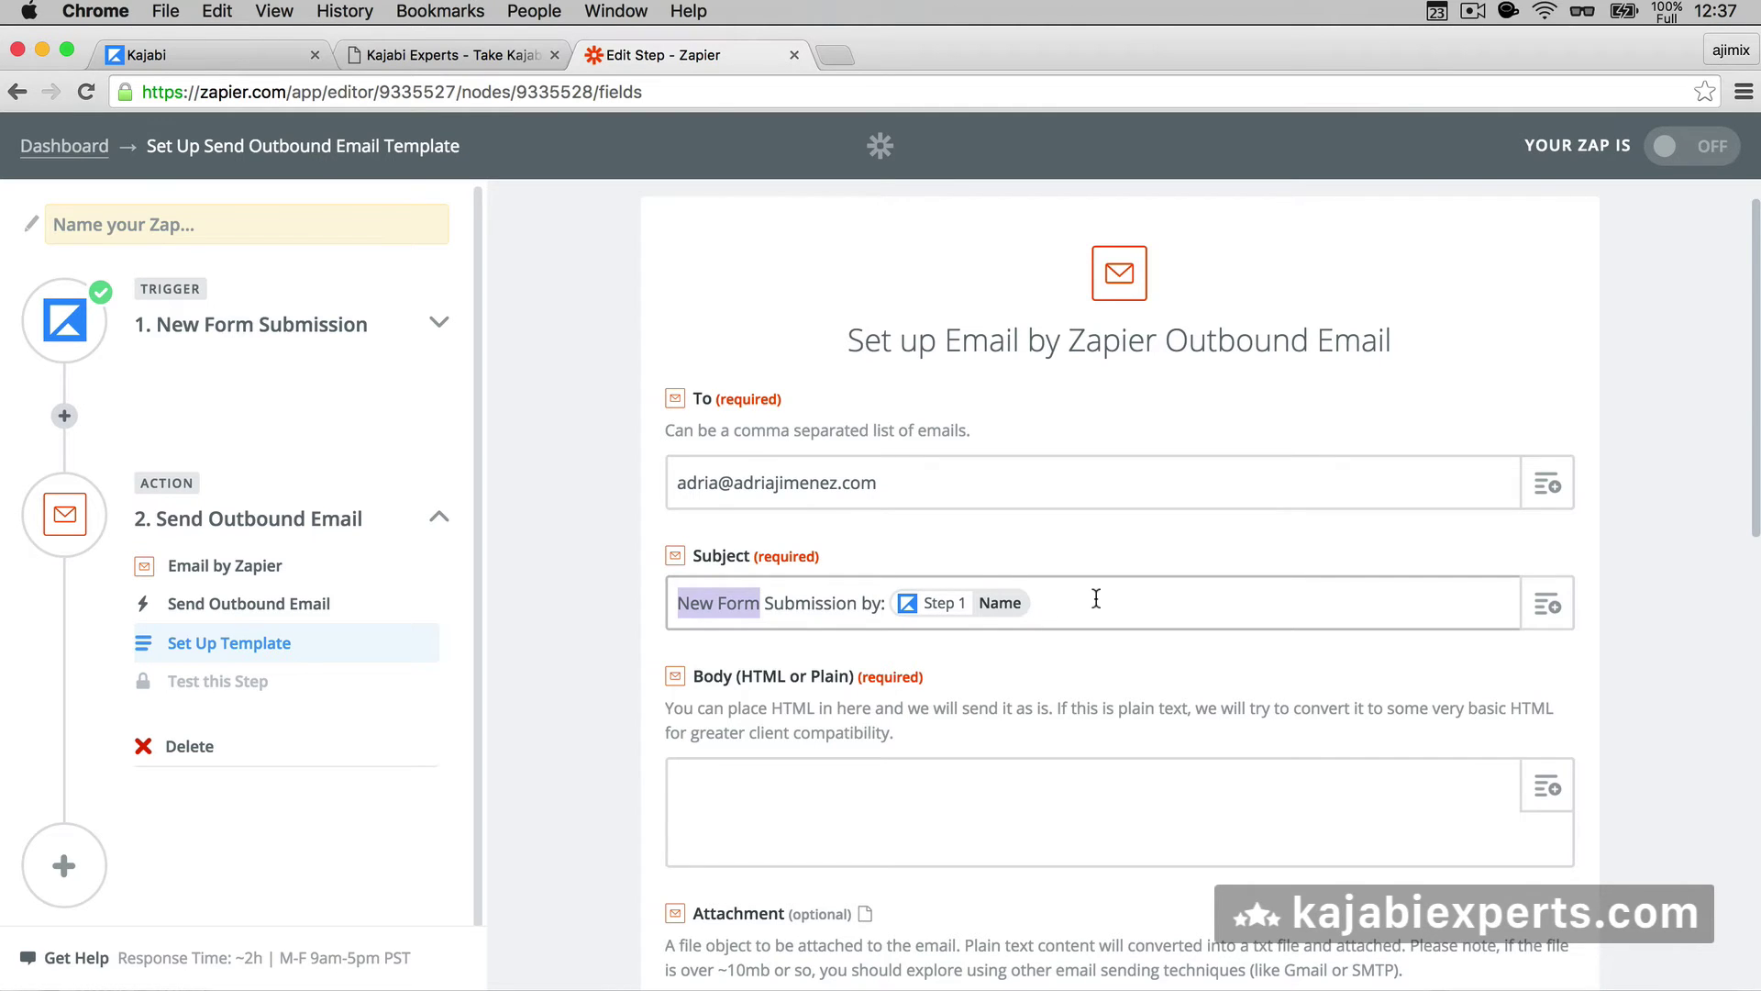
pyautogui.click(785, 603)
pyautogui.scroll(-2, 785, 610)
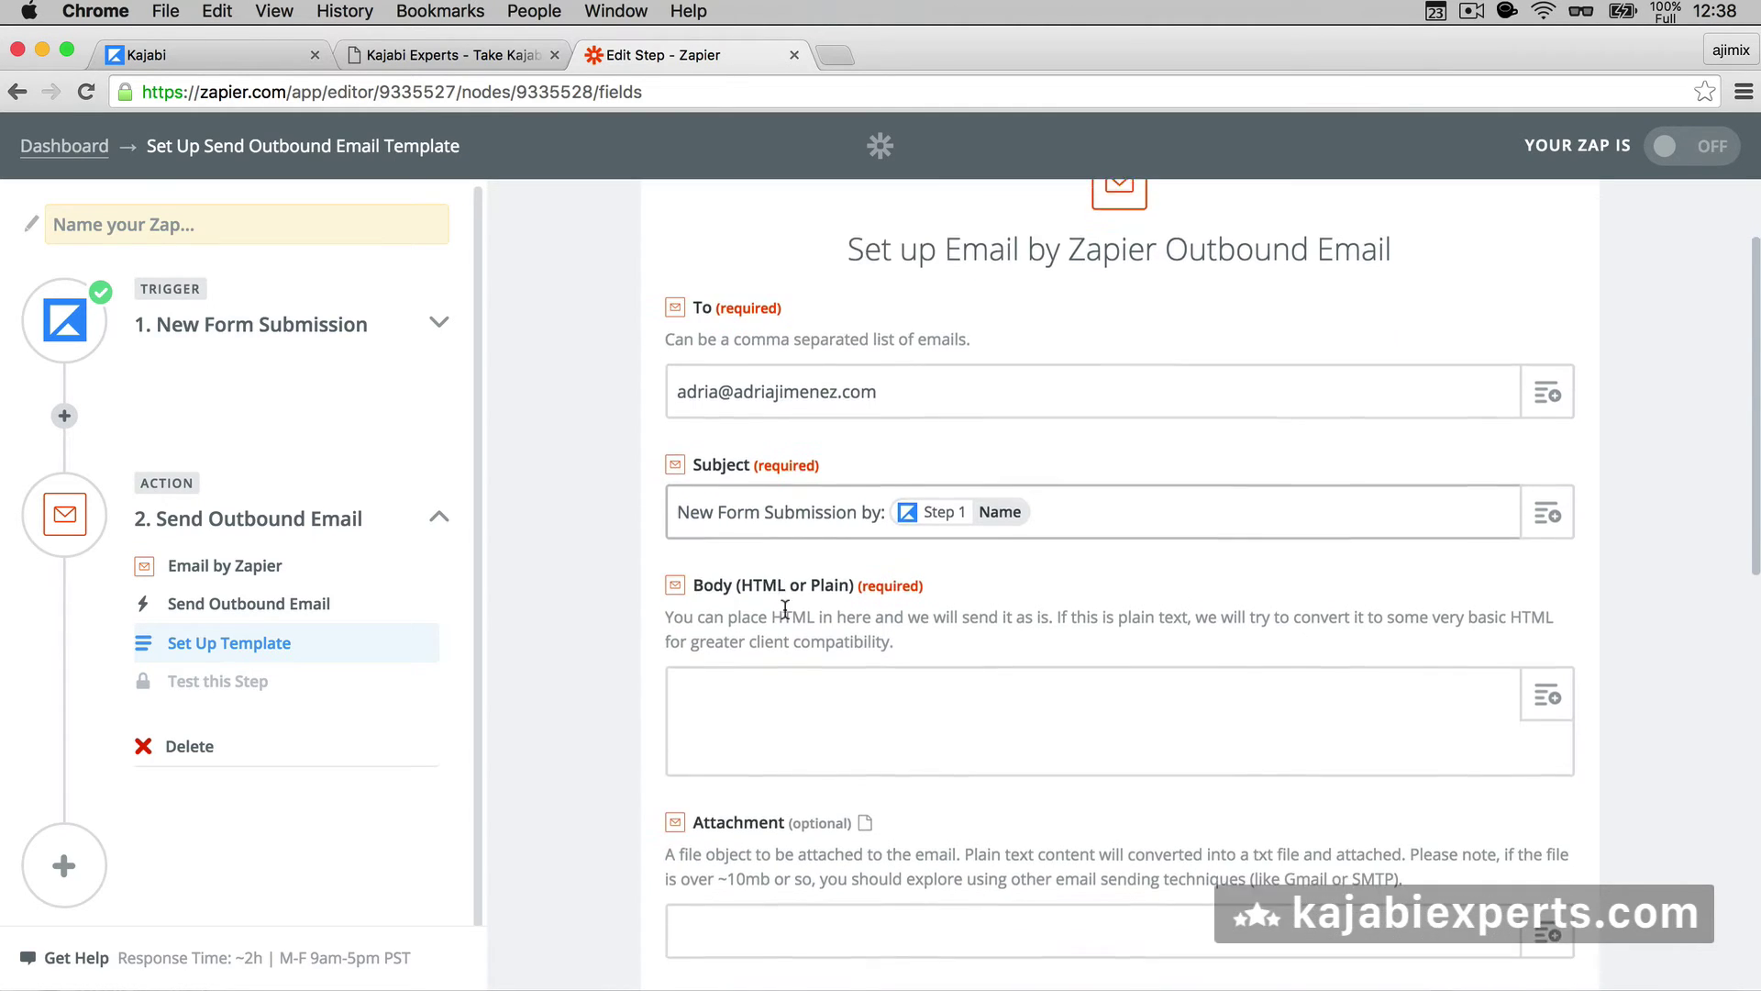
# - Clear the old test values from the Kajabi Demo Form's fields
pyautogui.scroll(-2, 786, 610)
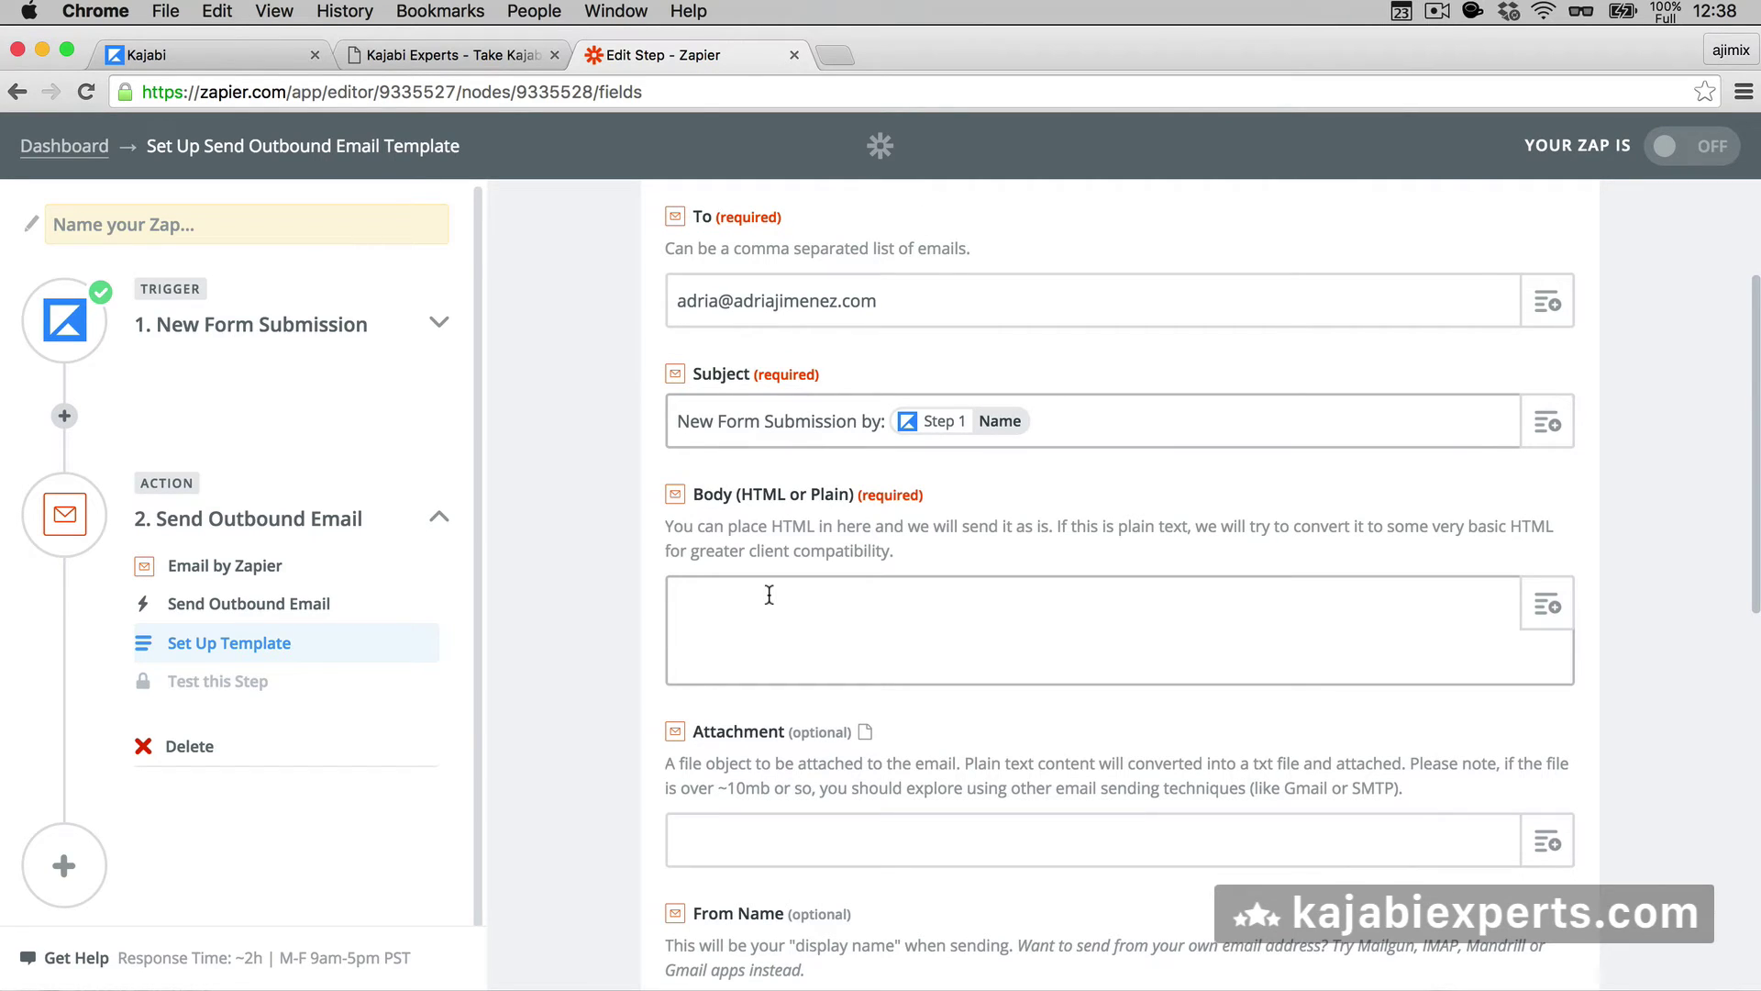
pyautogui.click(751, 599)
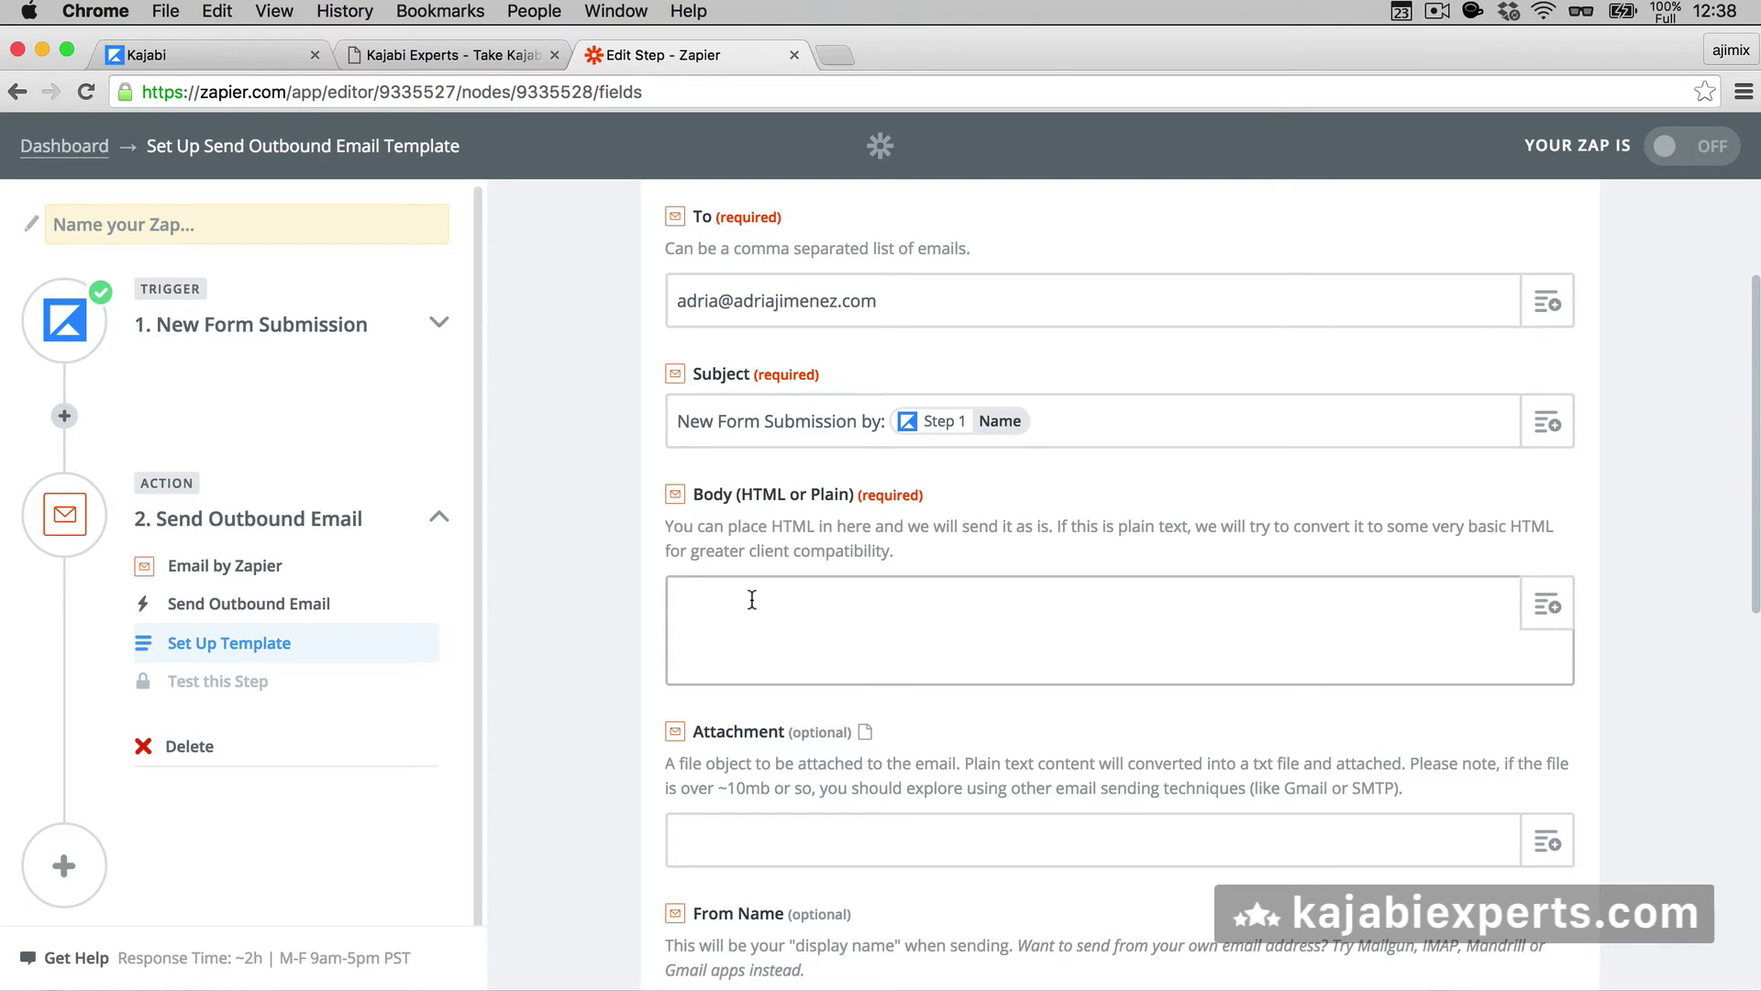
pyautogui.click(481, 53)
pyautogui.hscroll(-5, 436, 359)
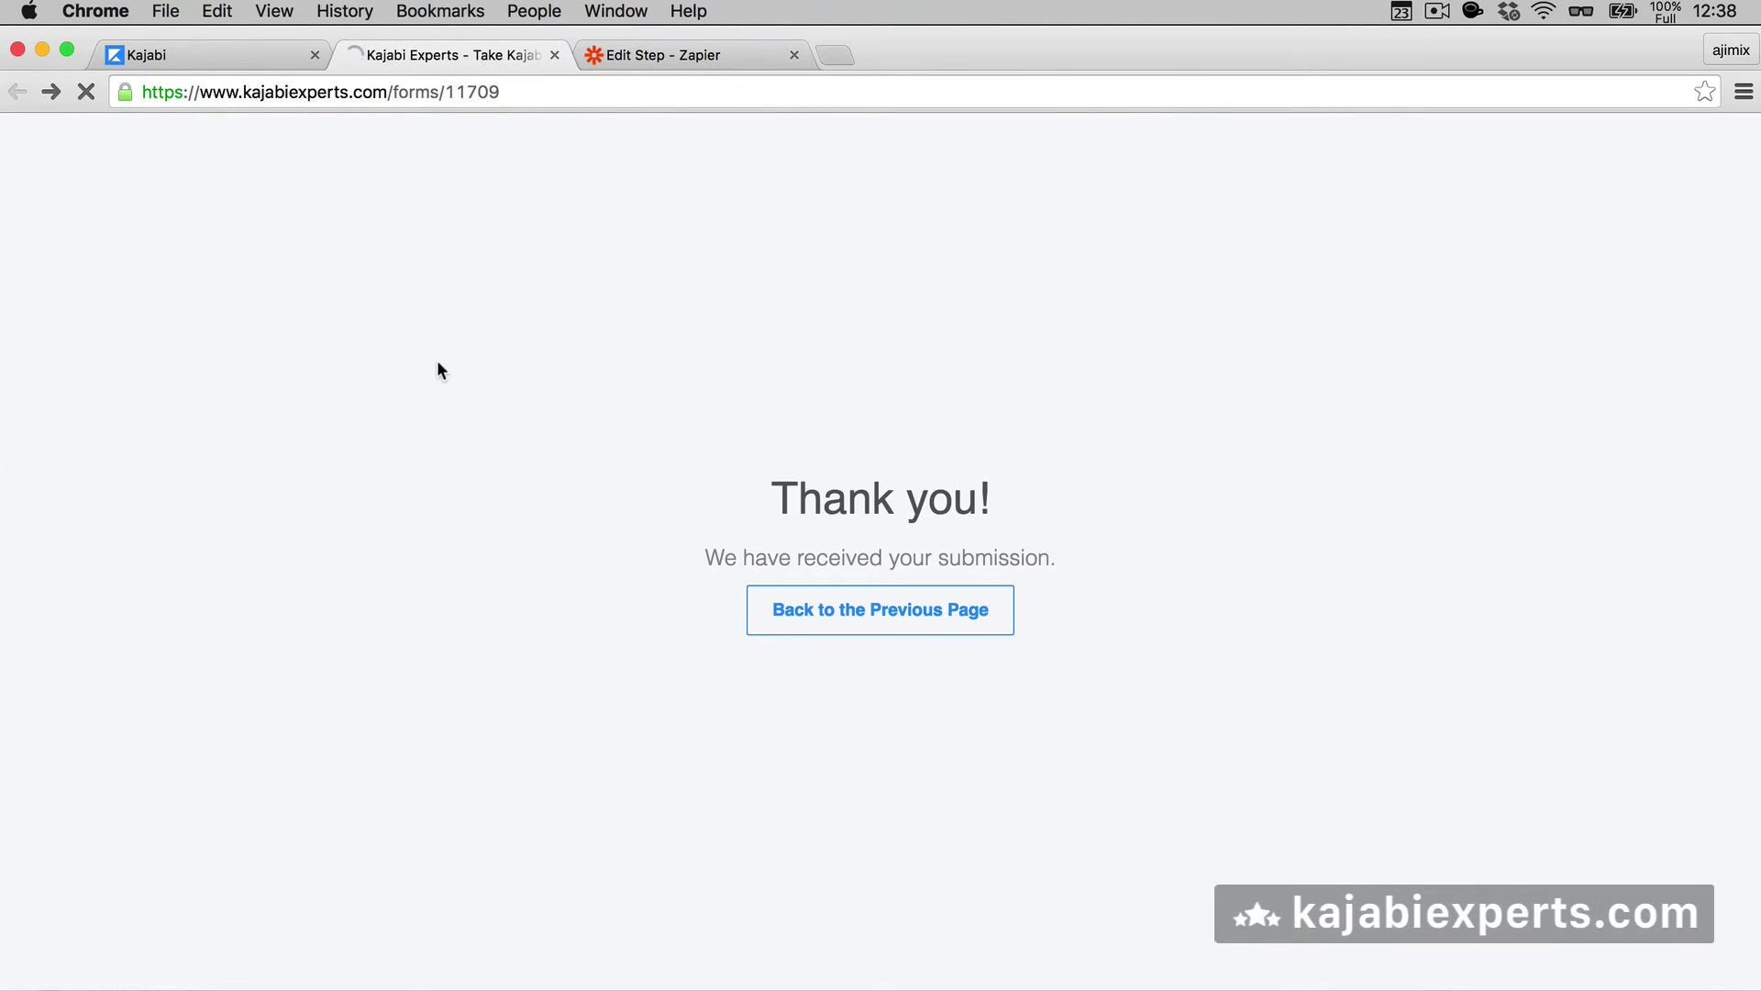
pyautogui.click(771, 479)
pyautogui.doubleClick(781, 480)
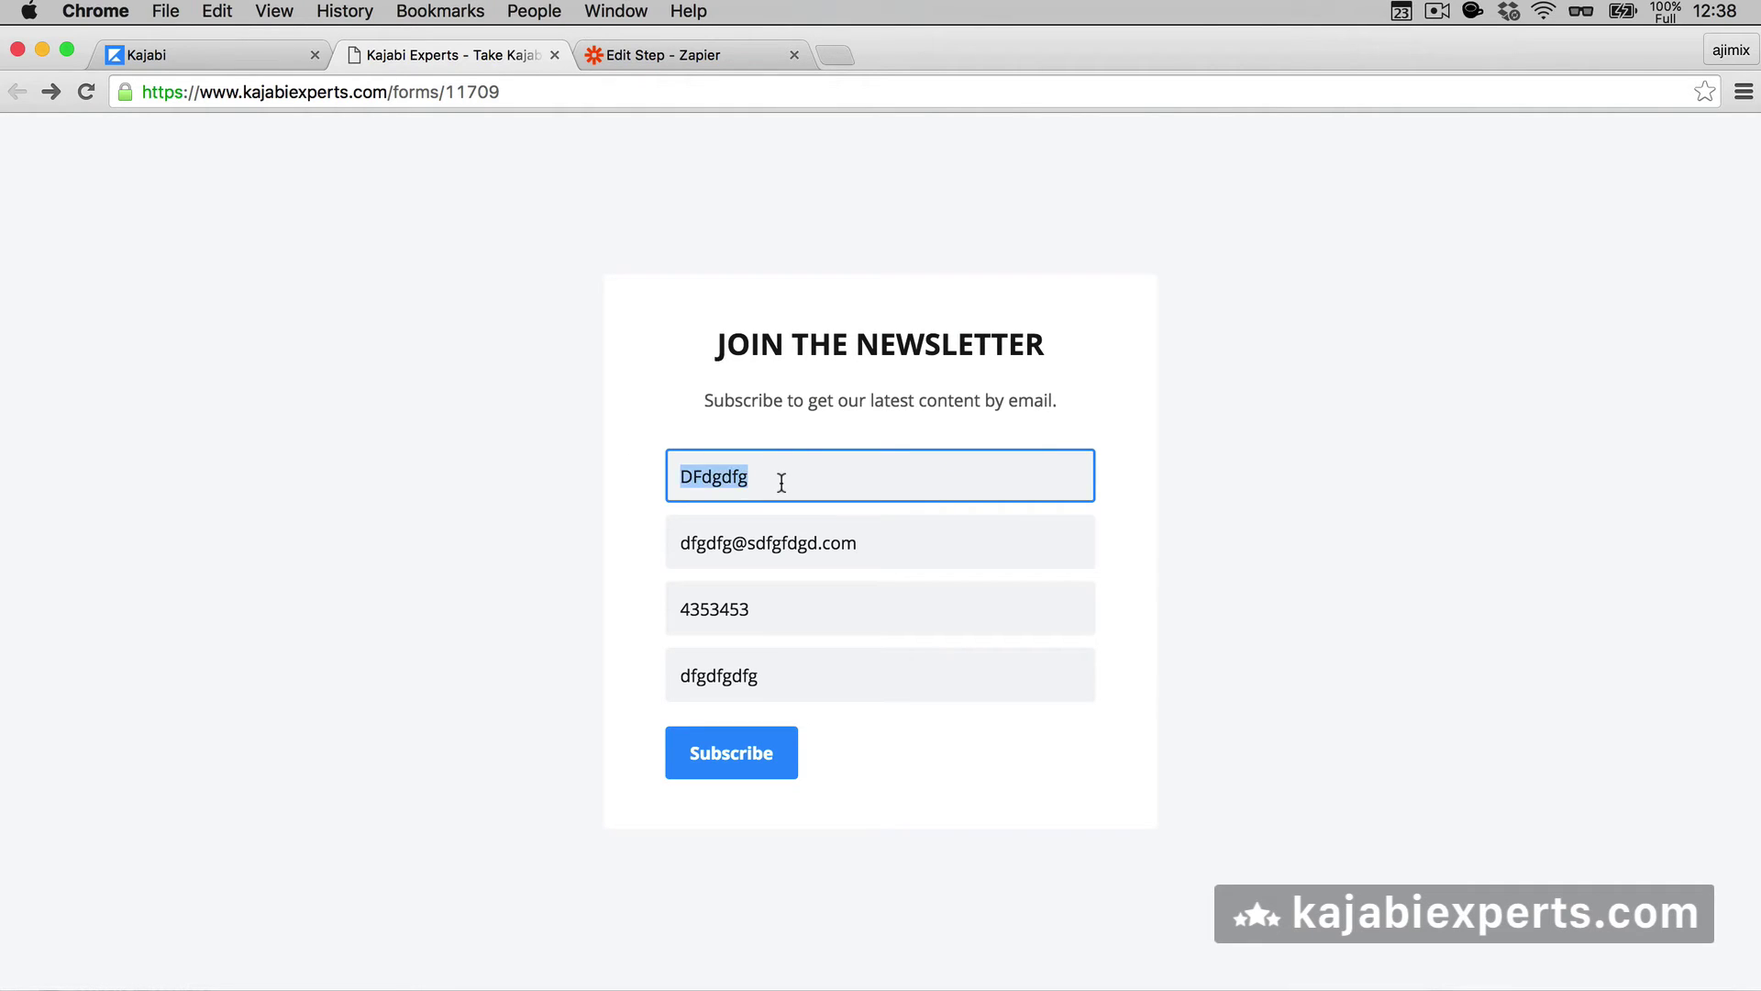
pyautogui.press('BackSpace')
pyautogui.press('Tab')
pyautogui.press('BackSpace')
pyautogui.press('Tab')
pyautogui.press('BackSpace')
pyautogui.press('Tab')
pyautogui.press('BackSpace')
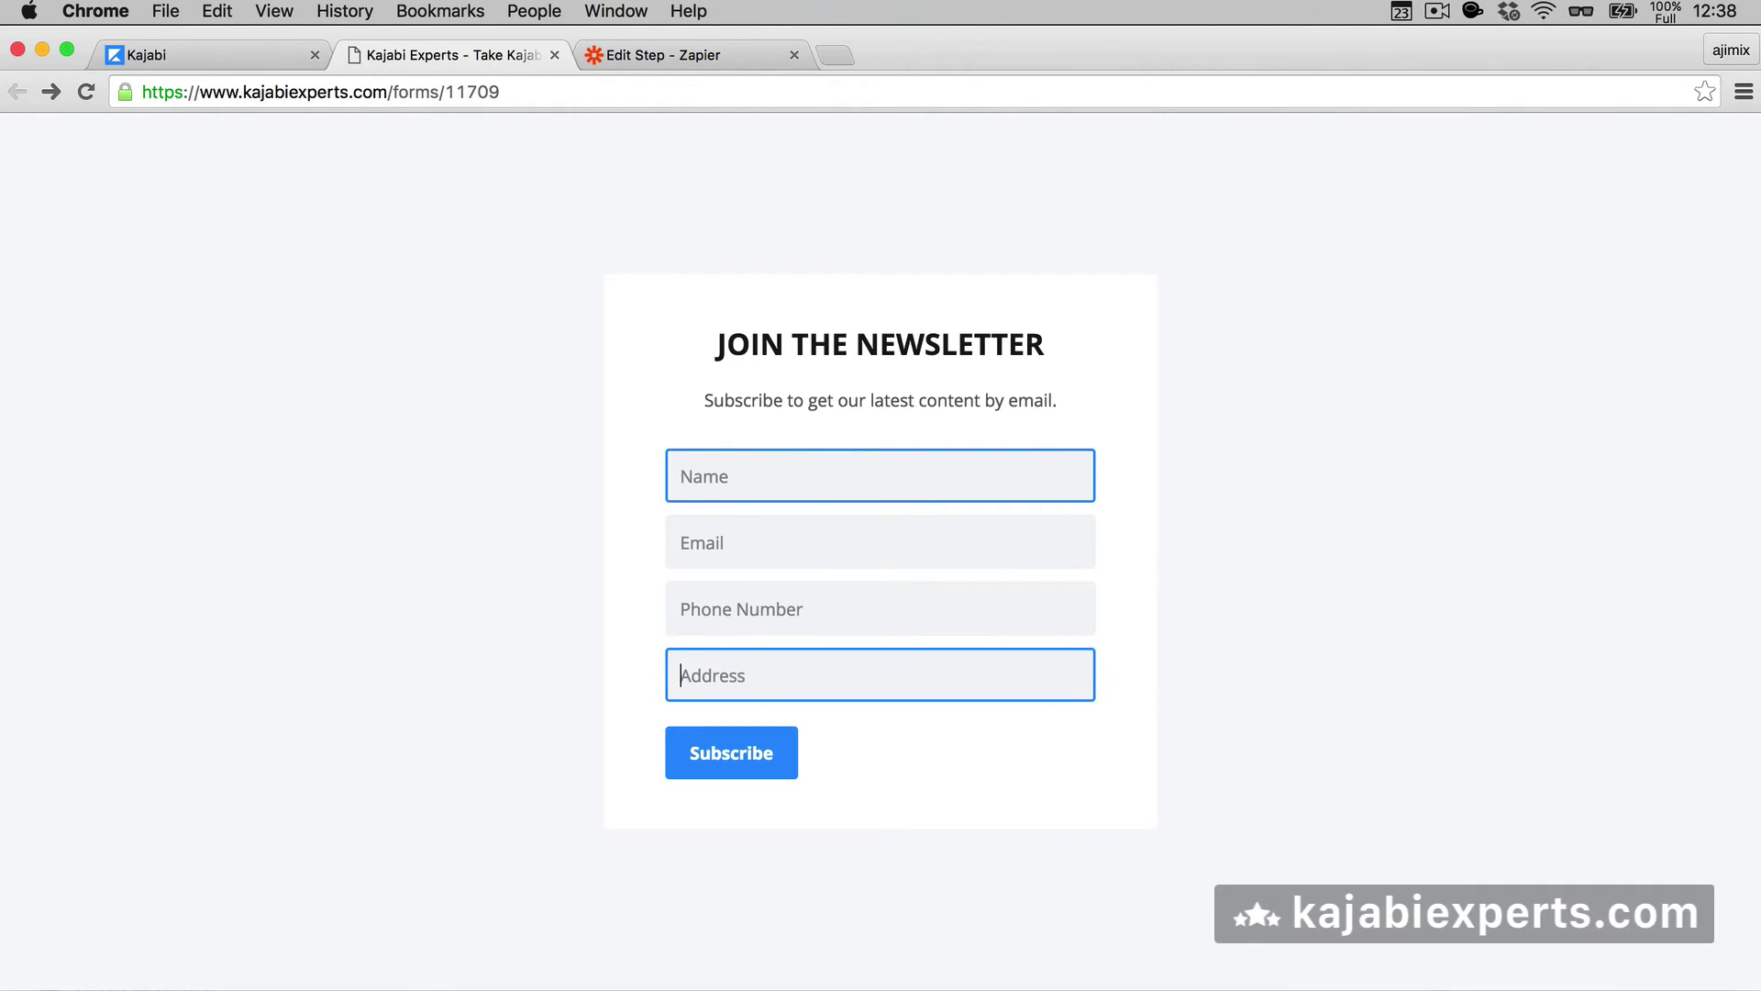
pyautogui.click(585, 486)
pyautogui.hotkey('ctrl', 'Tab')
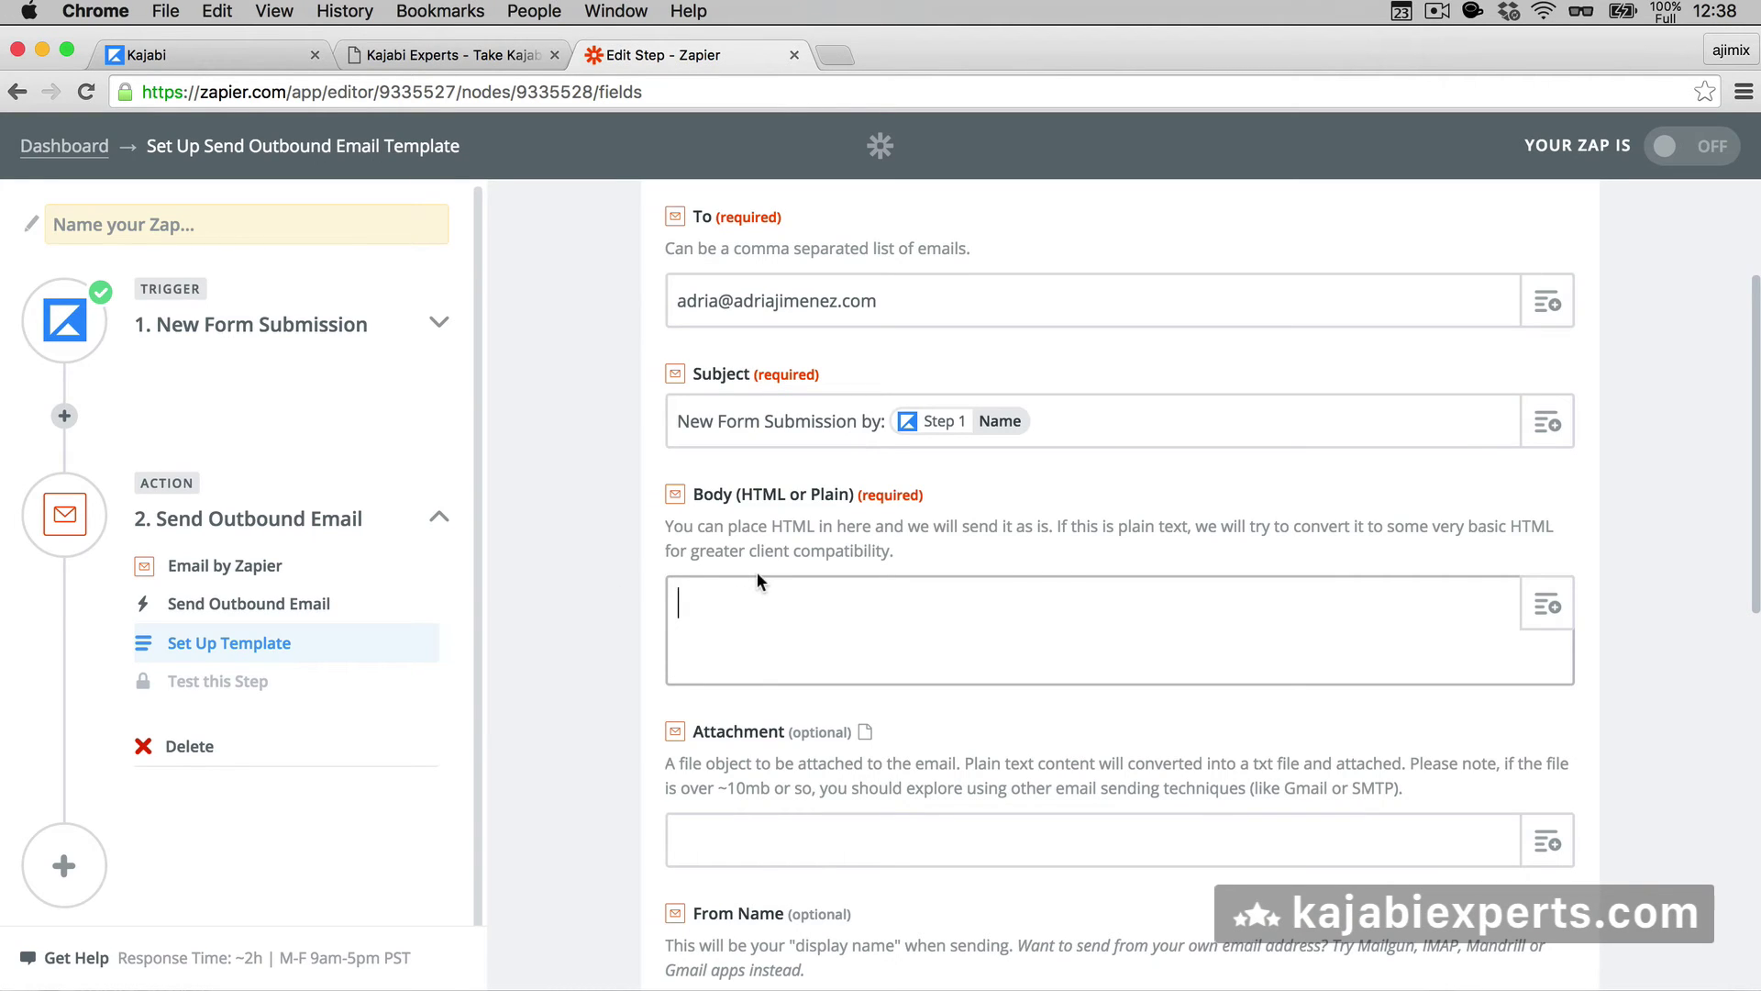
# - Write the body intro 'Someone sent a new form data:' and a 'Name:' line with the Name field
pyautogui.write('Someone  sent a new form data')
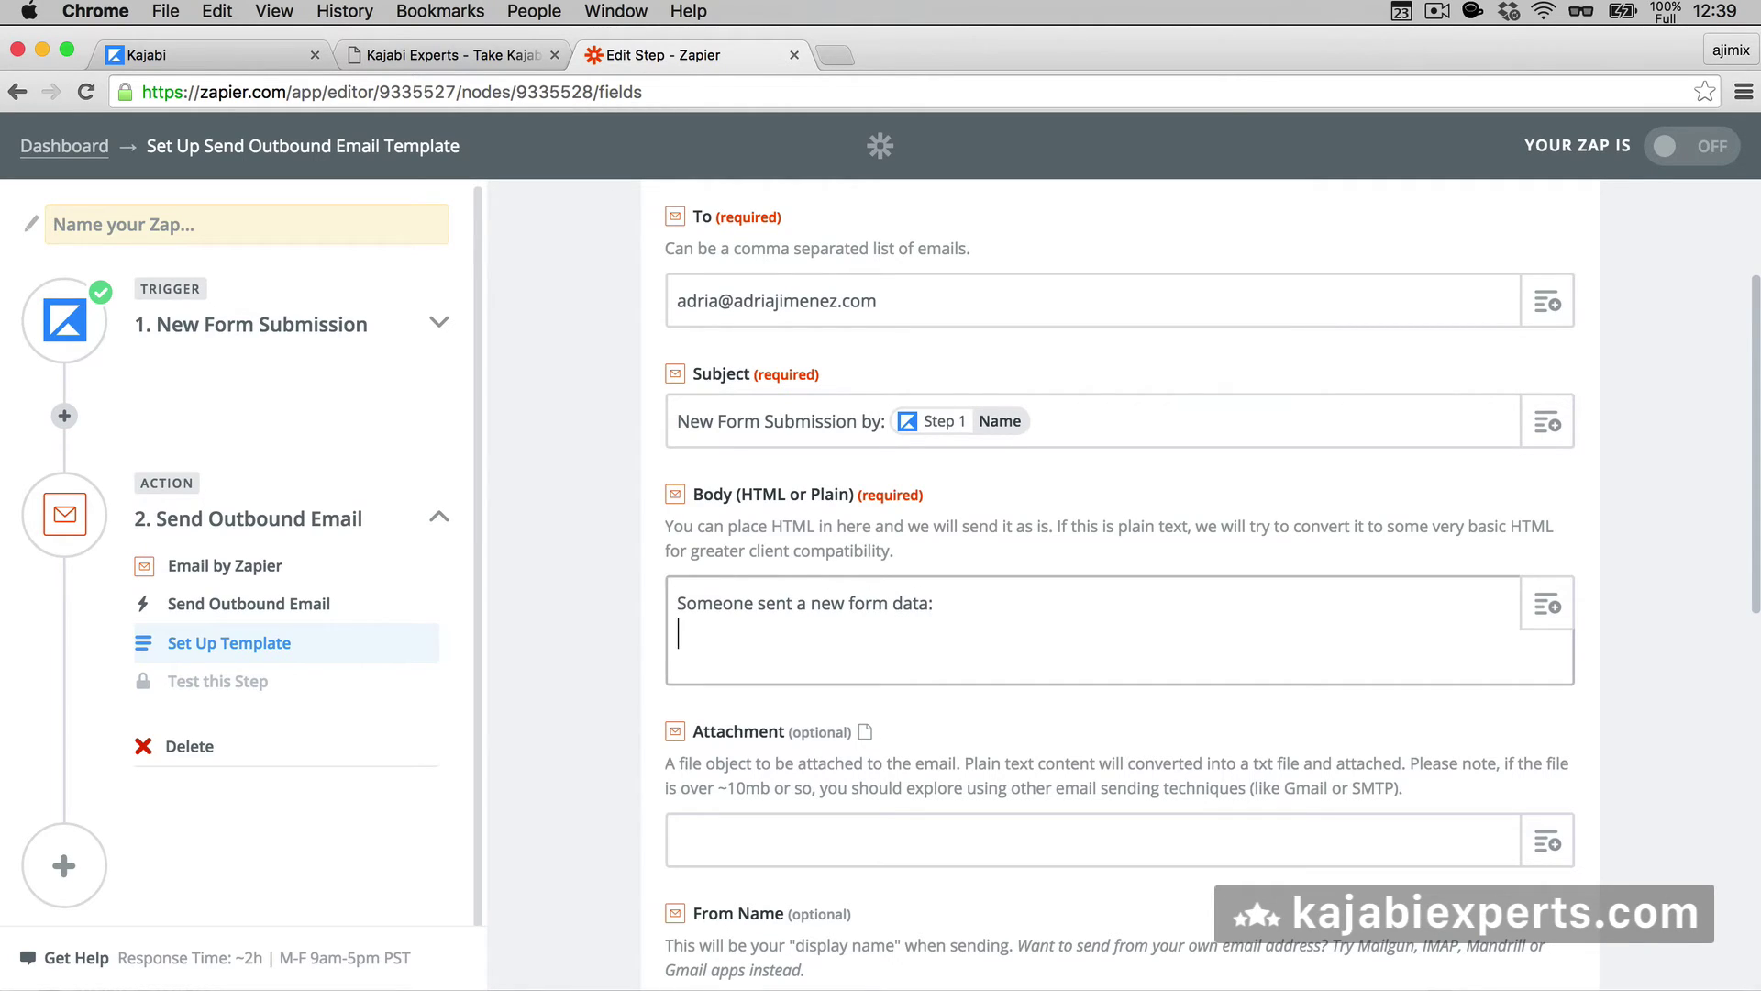
pyautogui.write(':')
pyautogui.press('Return')
pyautogui.write('Name:')
pyautogui.click(1547, 605)
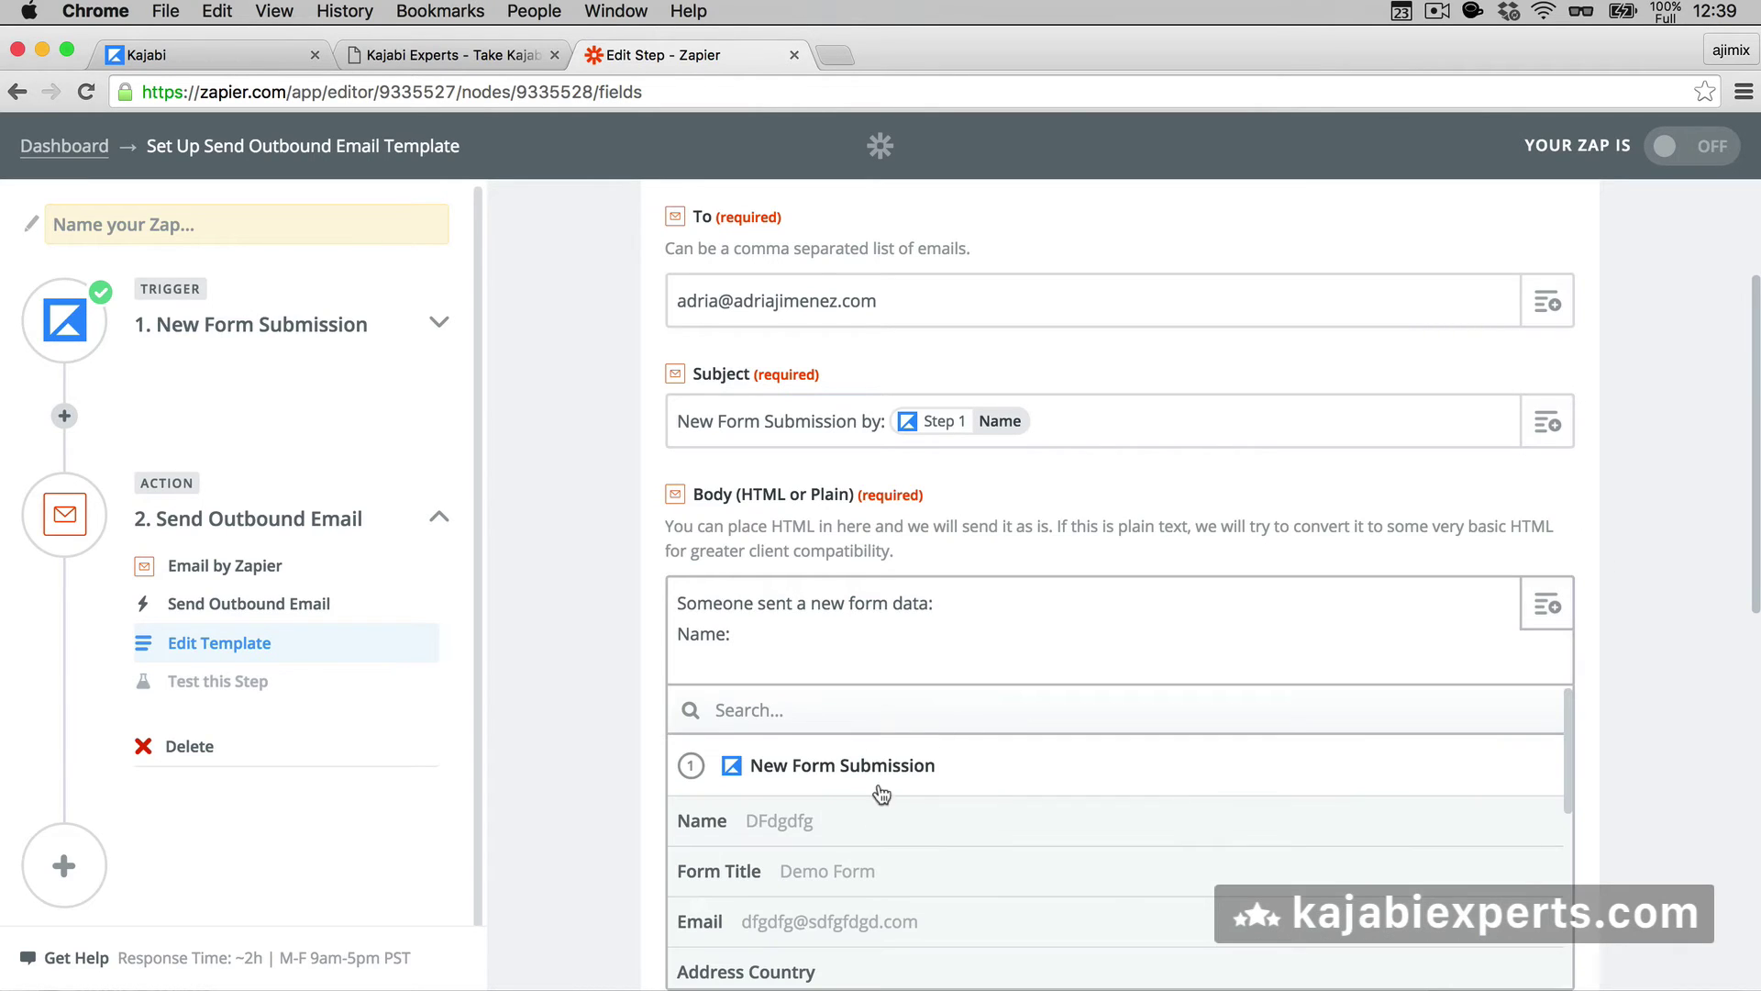
pyautogui.click(810, 843)
pyautogui.press('Return')
# - Add 'Email:' and 'Phone:' lines with the submitted Email and Phone Number fields
pyautogui.scroll(-2, 995, 610)
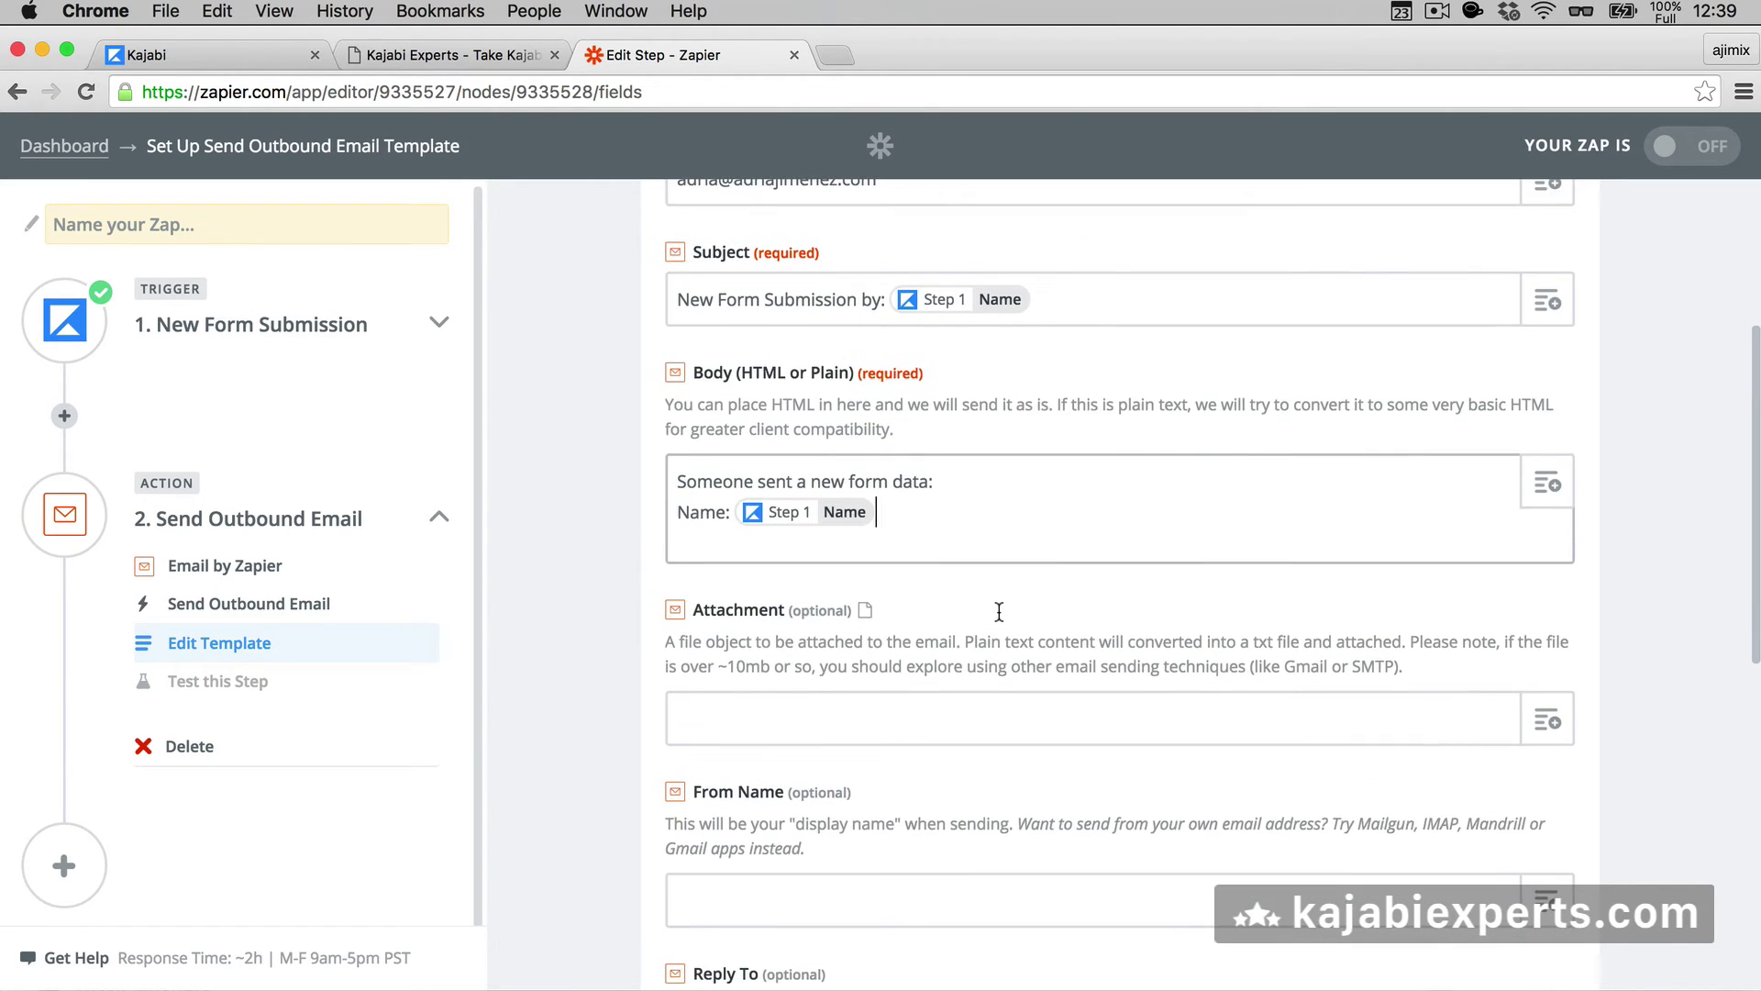
pyautogui.write('Email:')
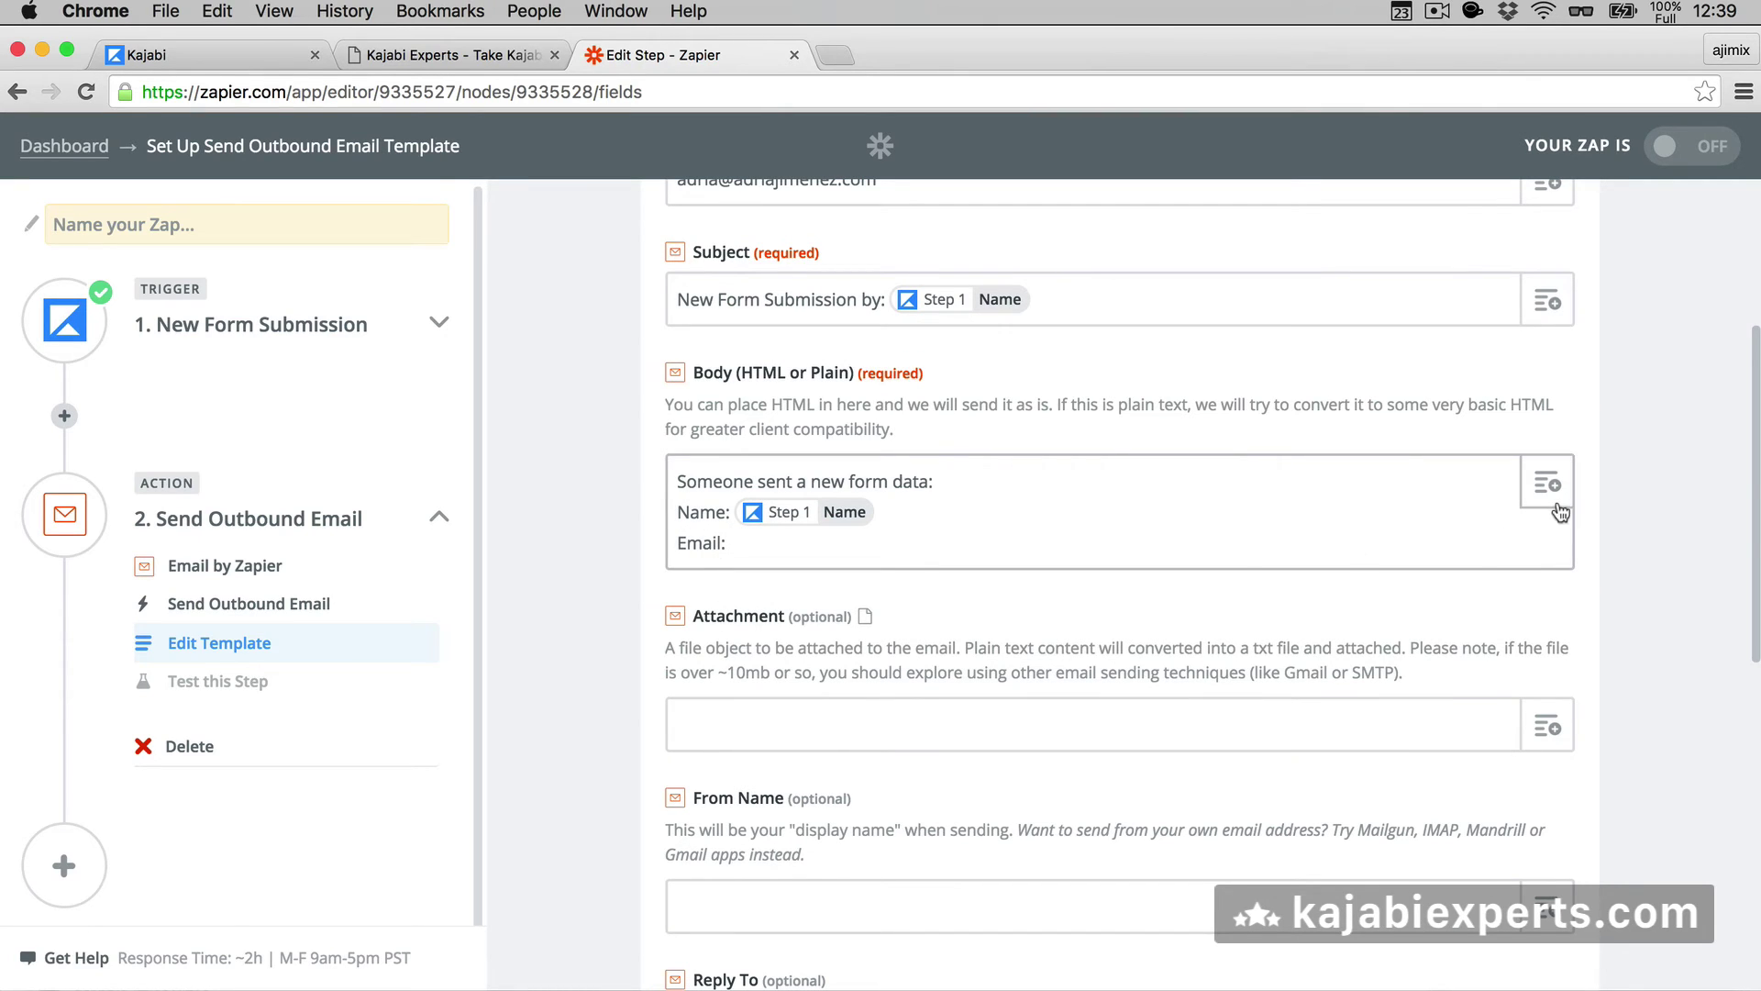
pyautogui.click(1539, 487)
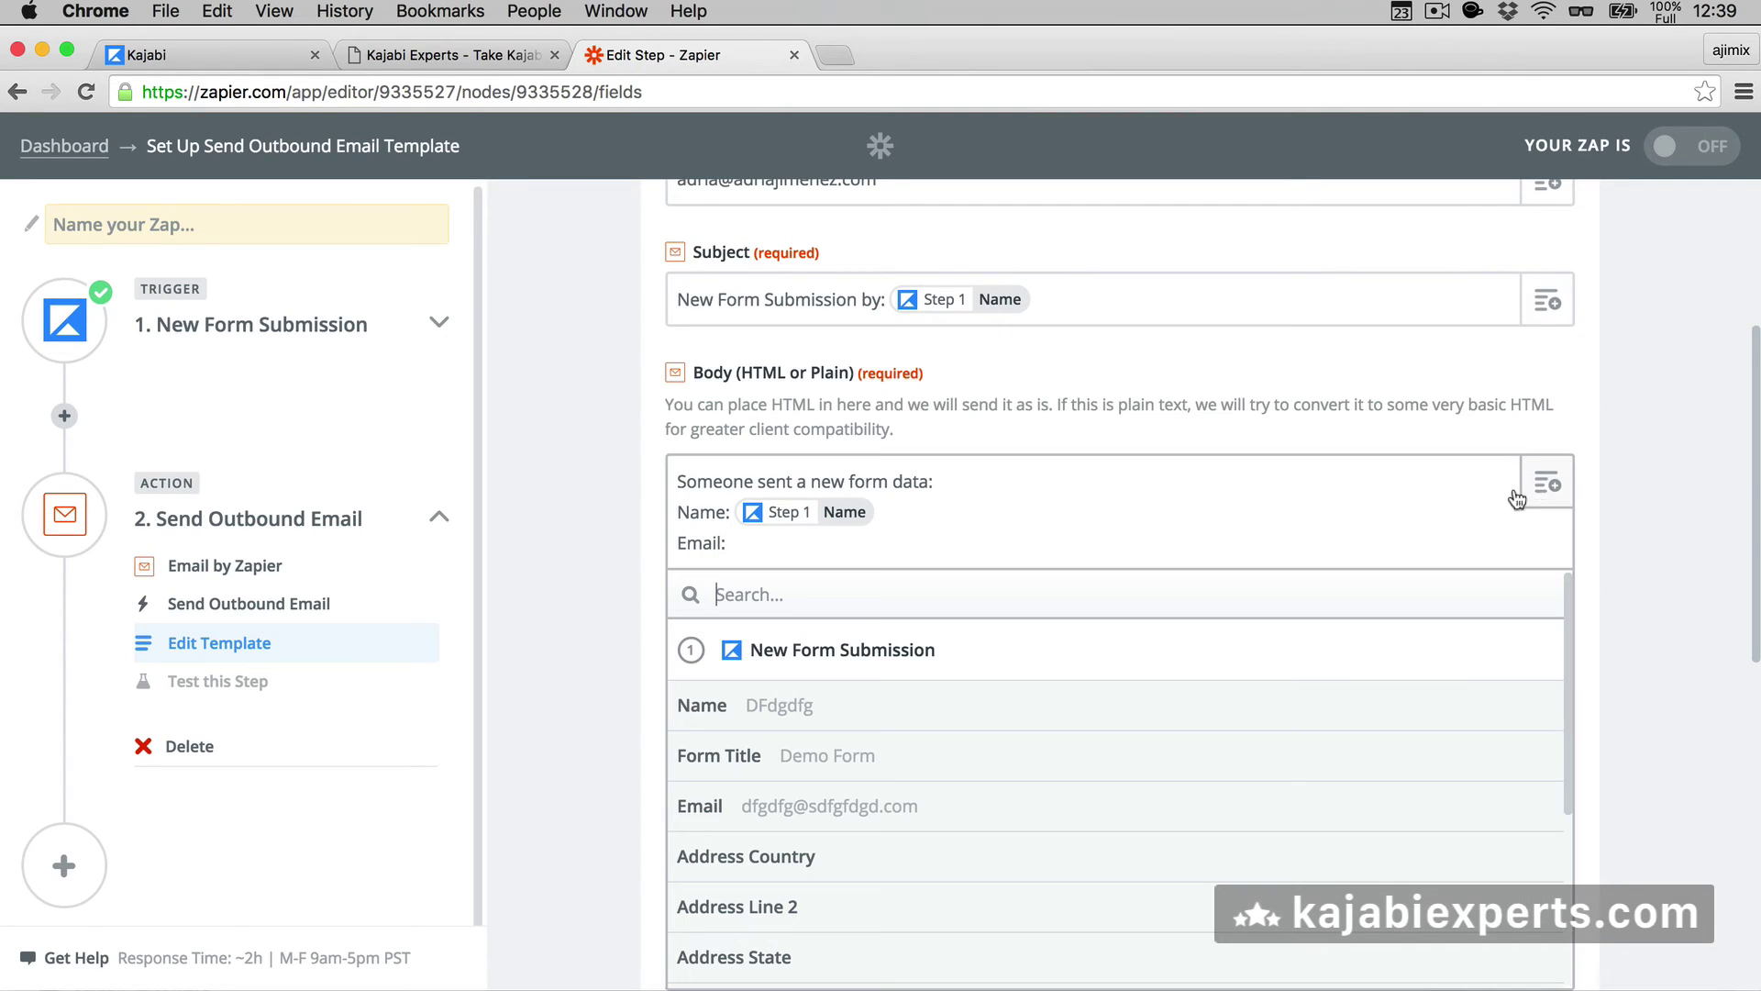
pyautogui.click(807, 794)
pyautogui.press('Return')
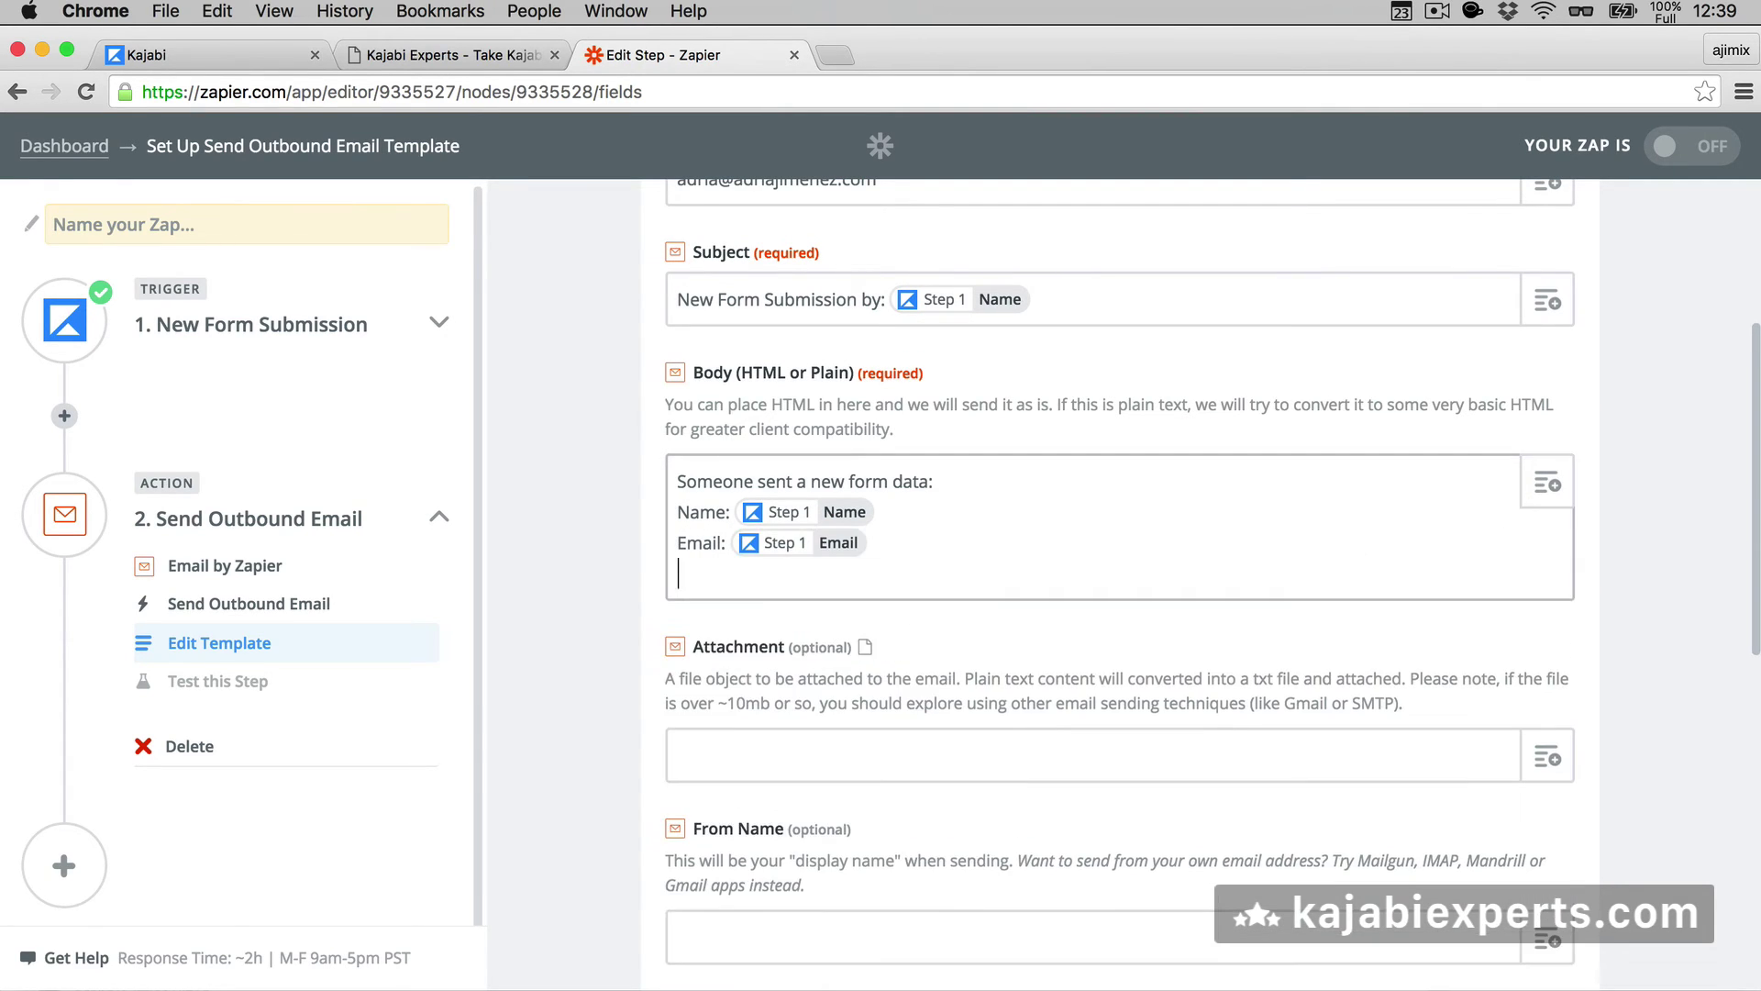
pyautogui.write('Phone:')
pyautogui.click(1558, 490)
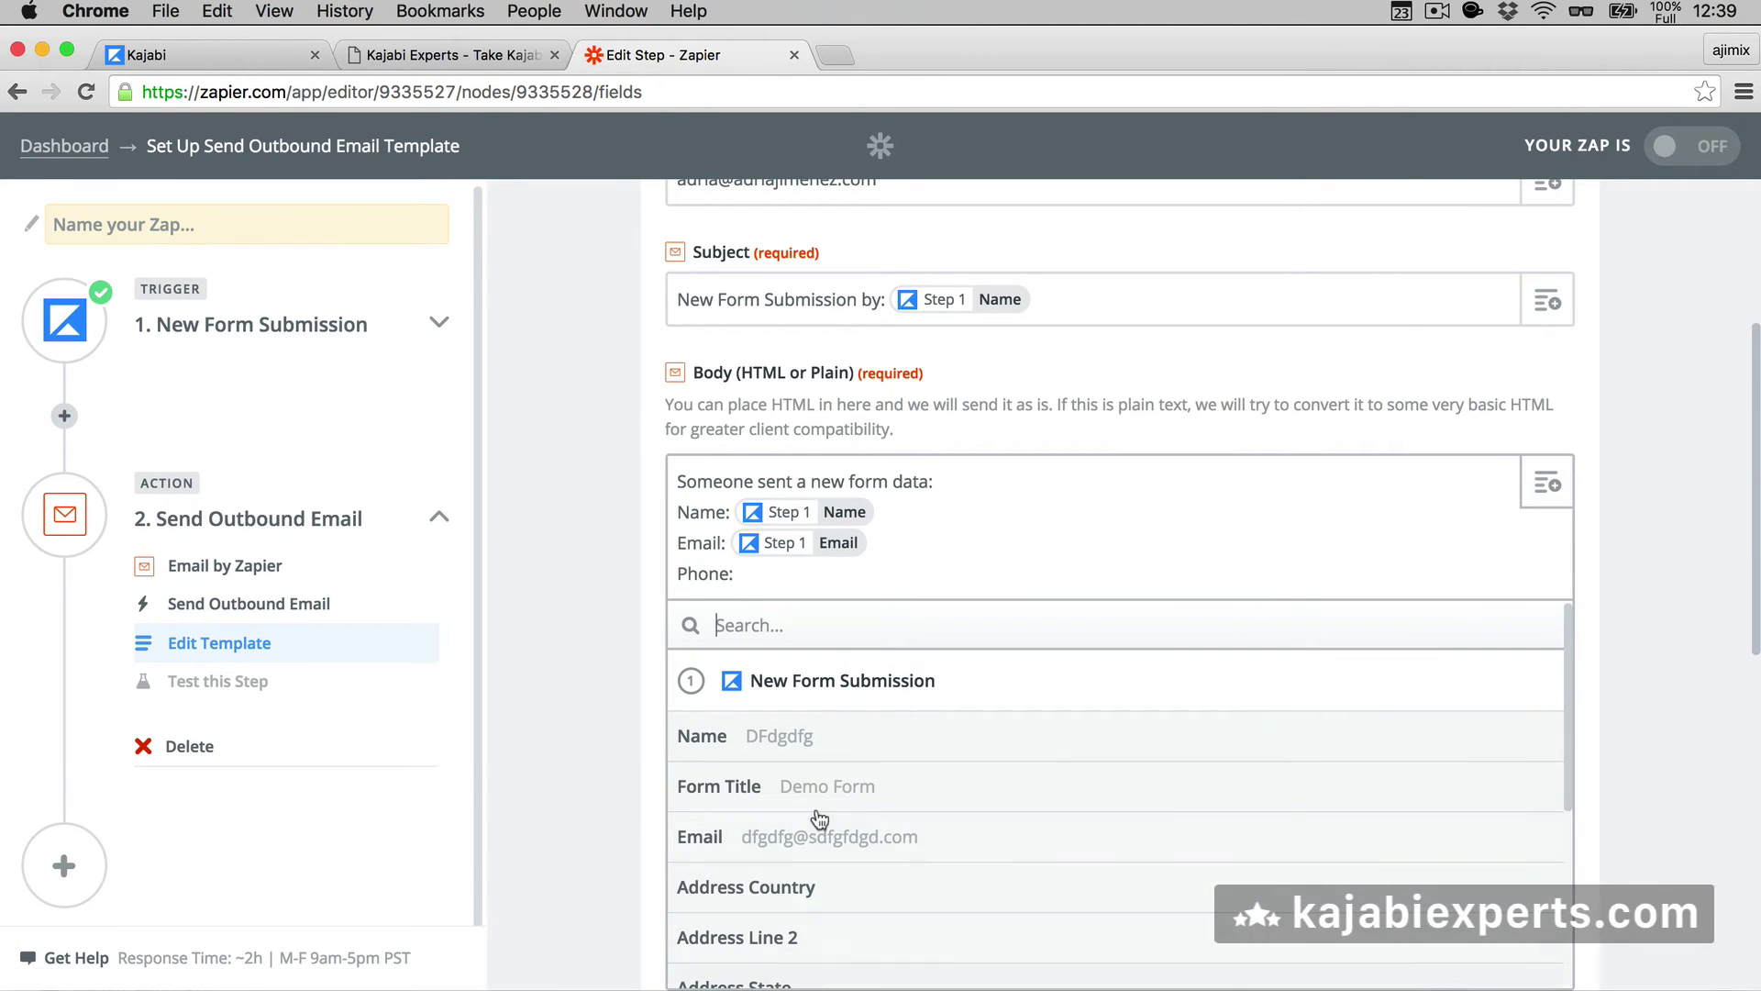
pyautogui.write('f')
pyautogui.press('BackSpace')
pyautogui.write('p 1 Phone')
pyautogui.click(747, 739)
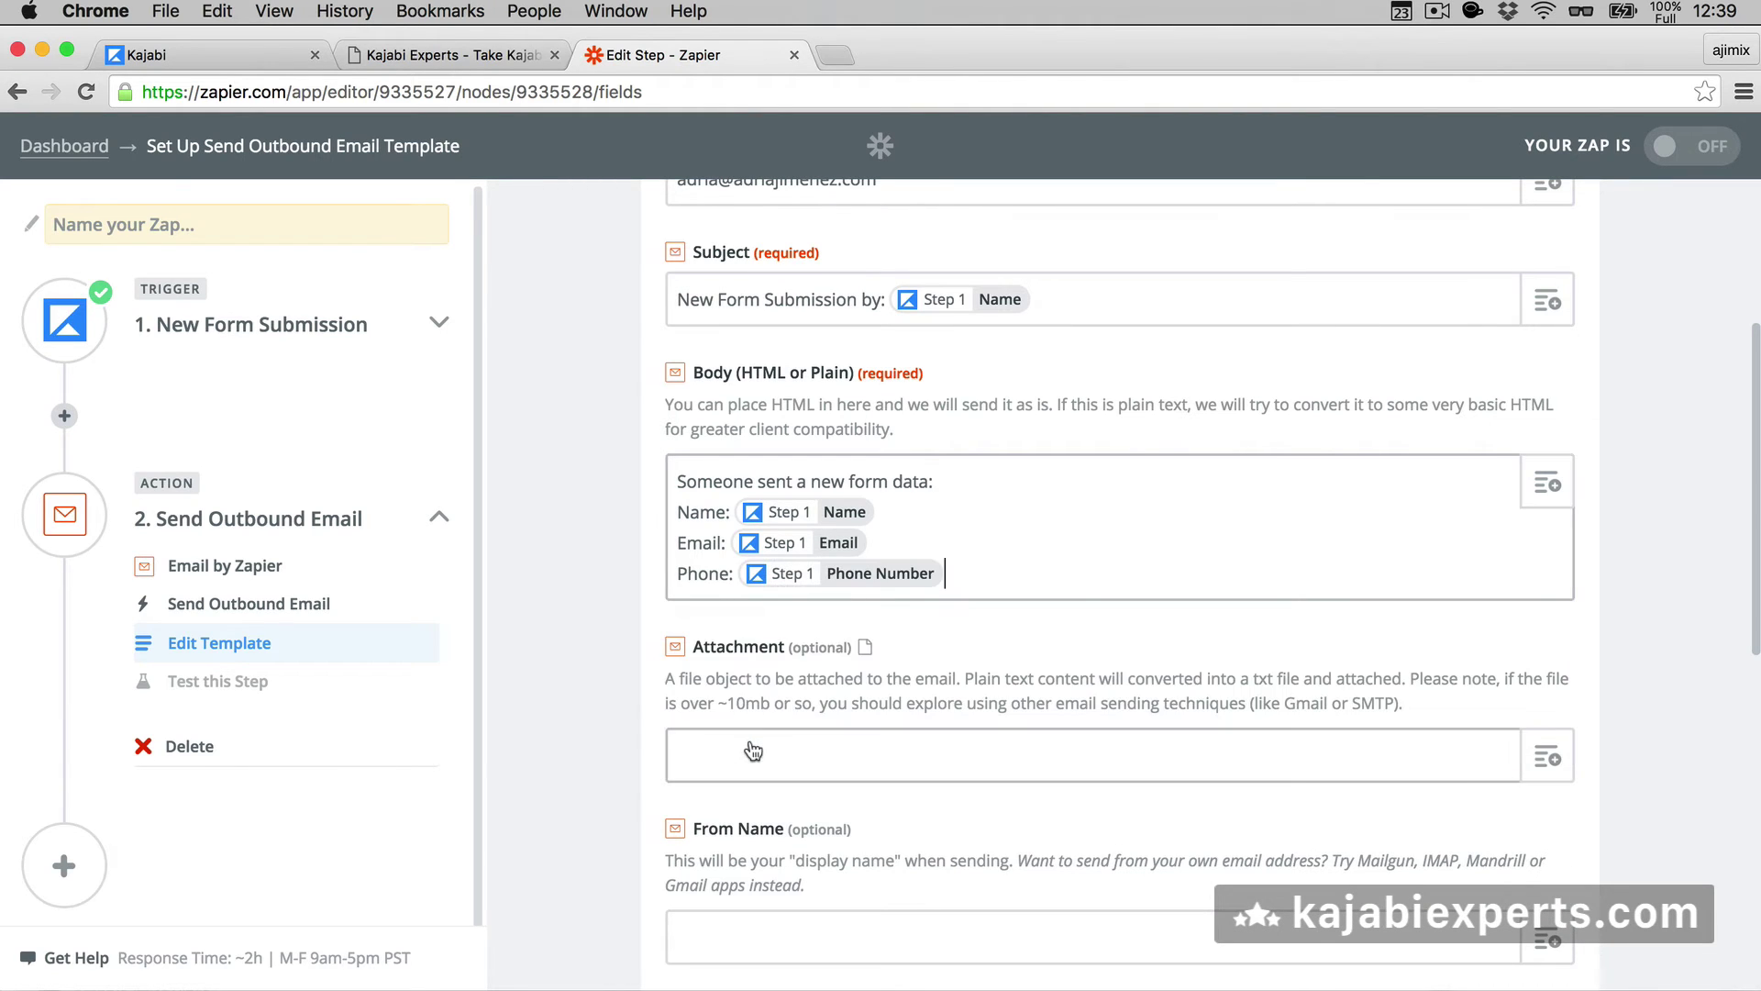
# - Add an 'Address:' line with the submission's Address Line 1 field
pyautogui.press('Return')
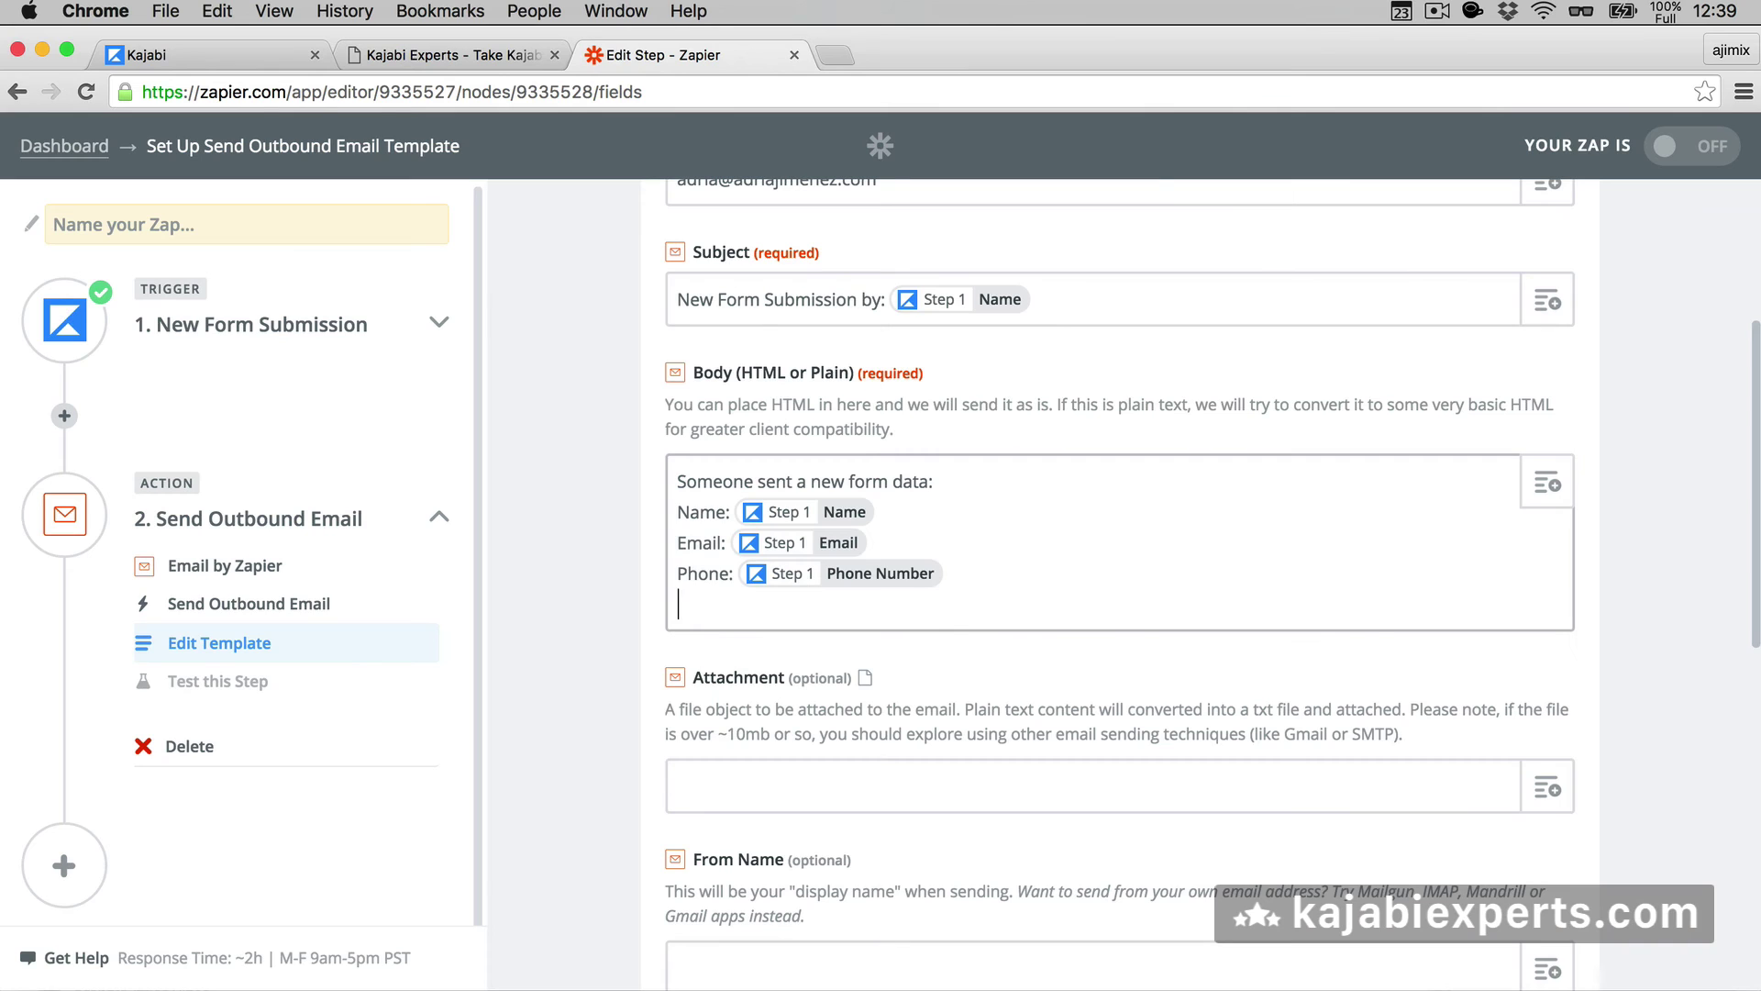
pyautogui.write('Address:')
pyautogui.click(1559, 486)
pyautogui.write('add')
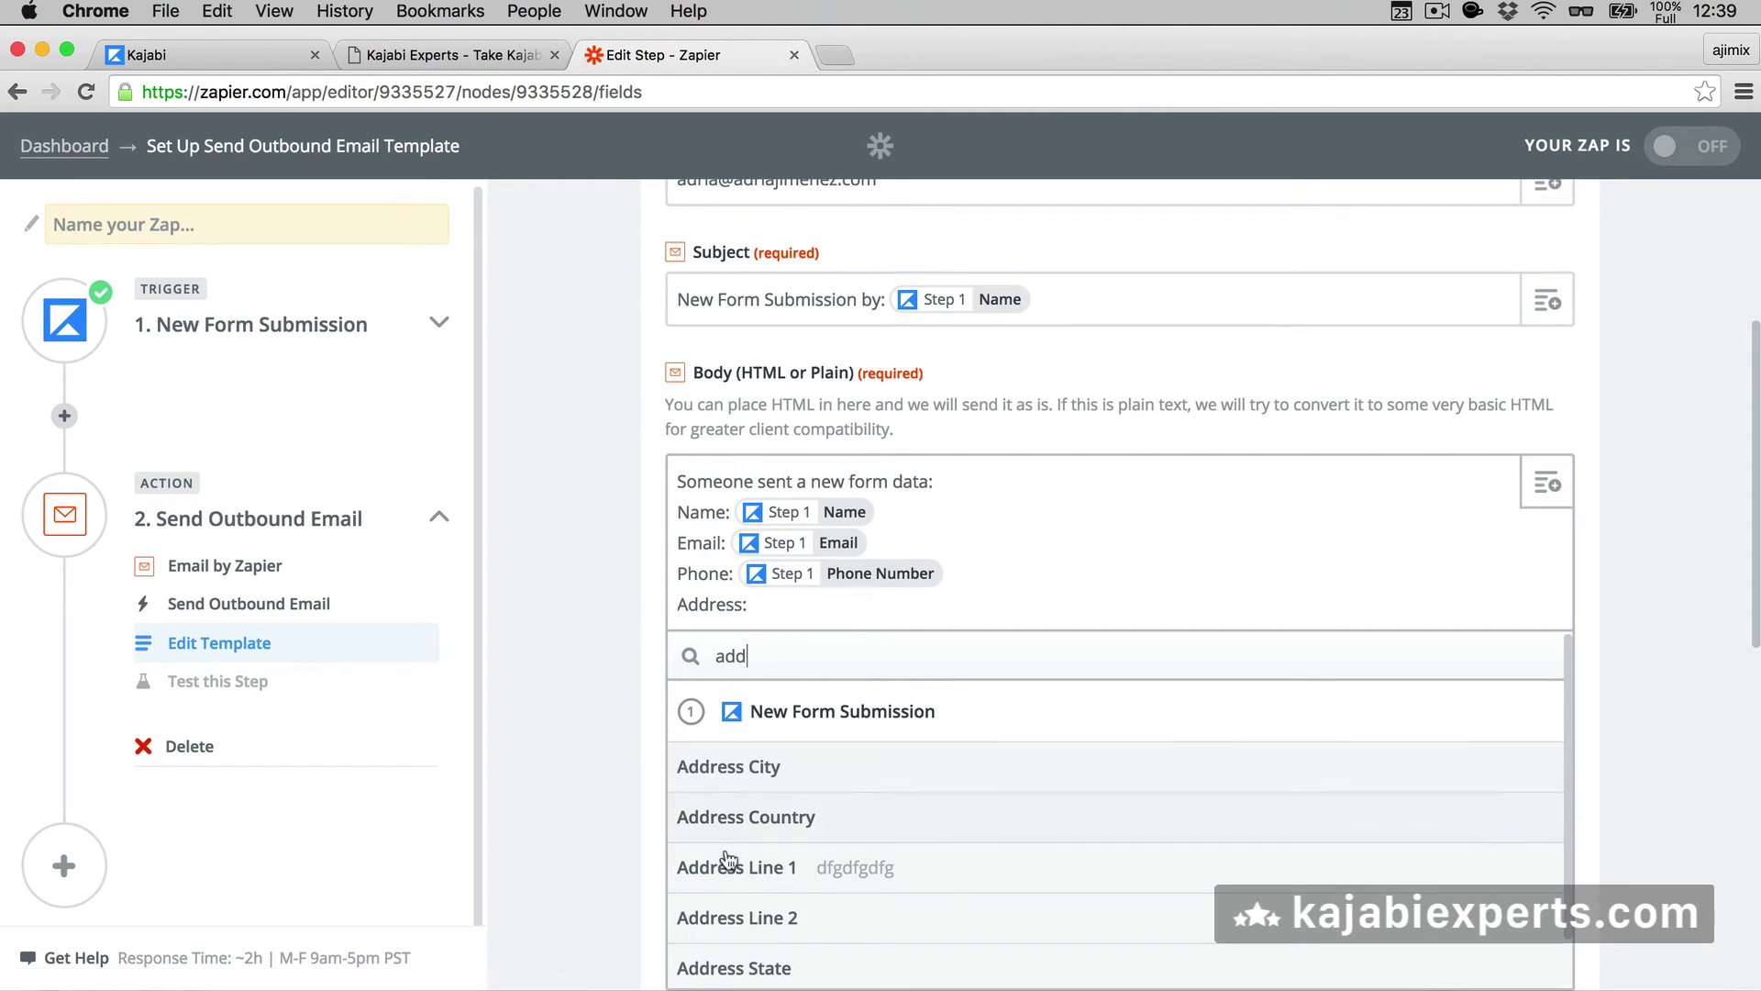
pyautogui.scroll(-1, 724, 846)
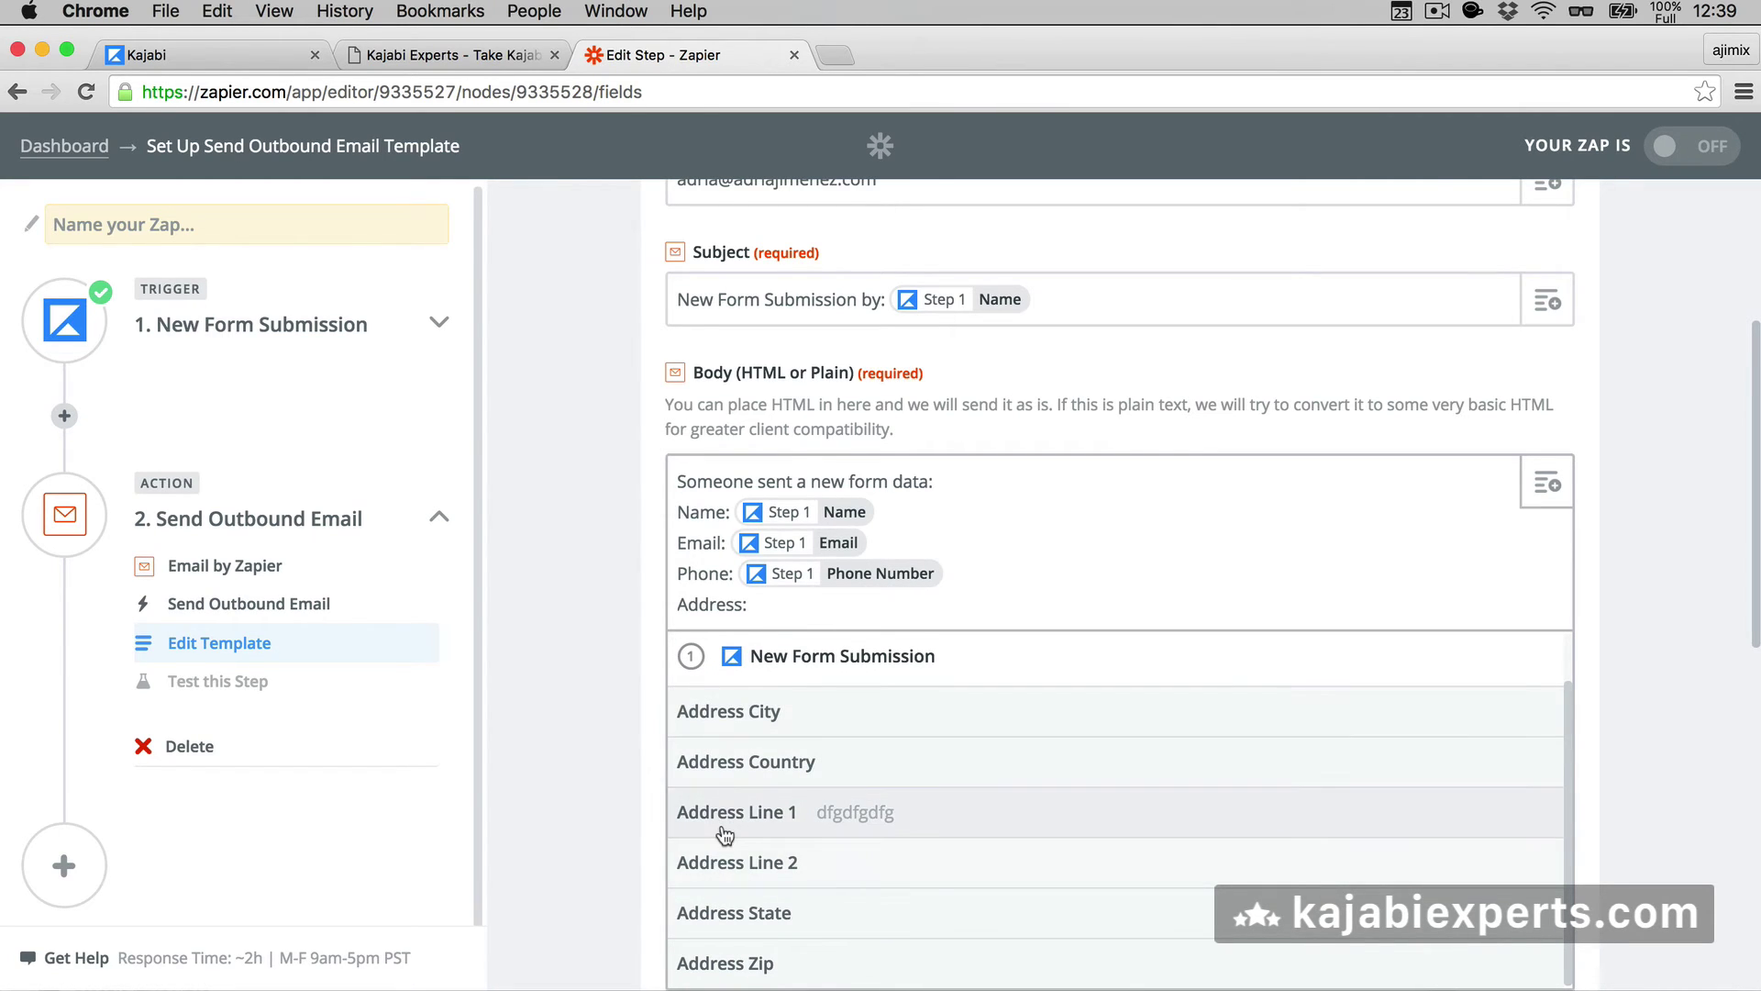
pyautogui.click(717, 814)
pyautogui.scroll(-5, 547, 641)
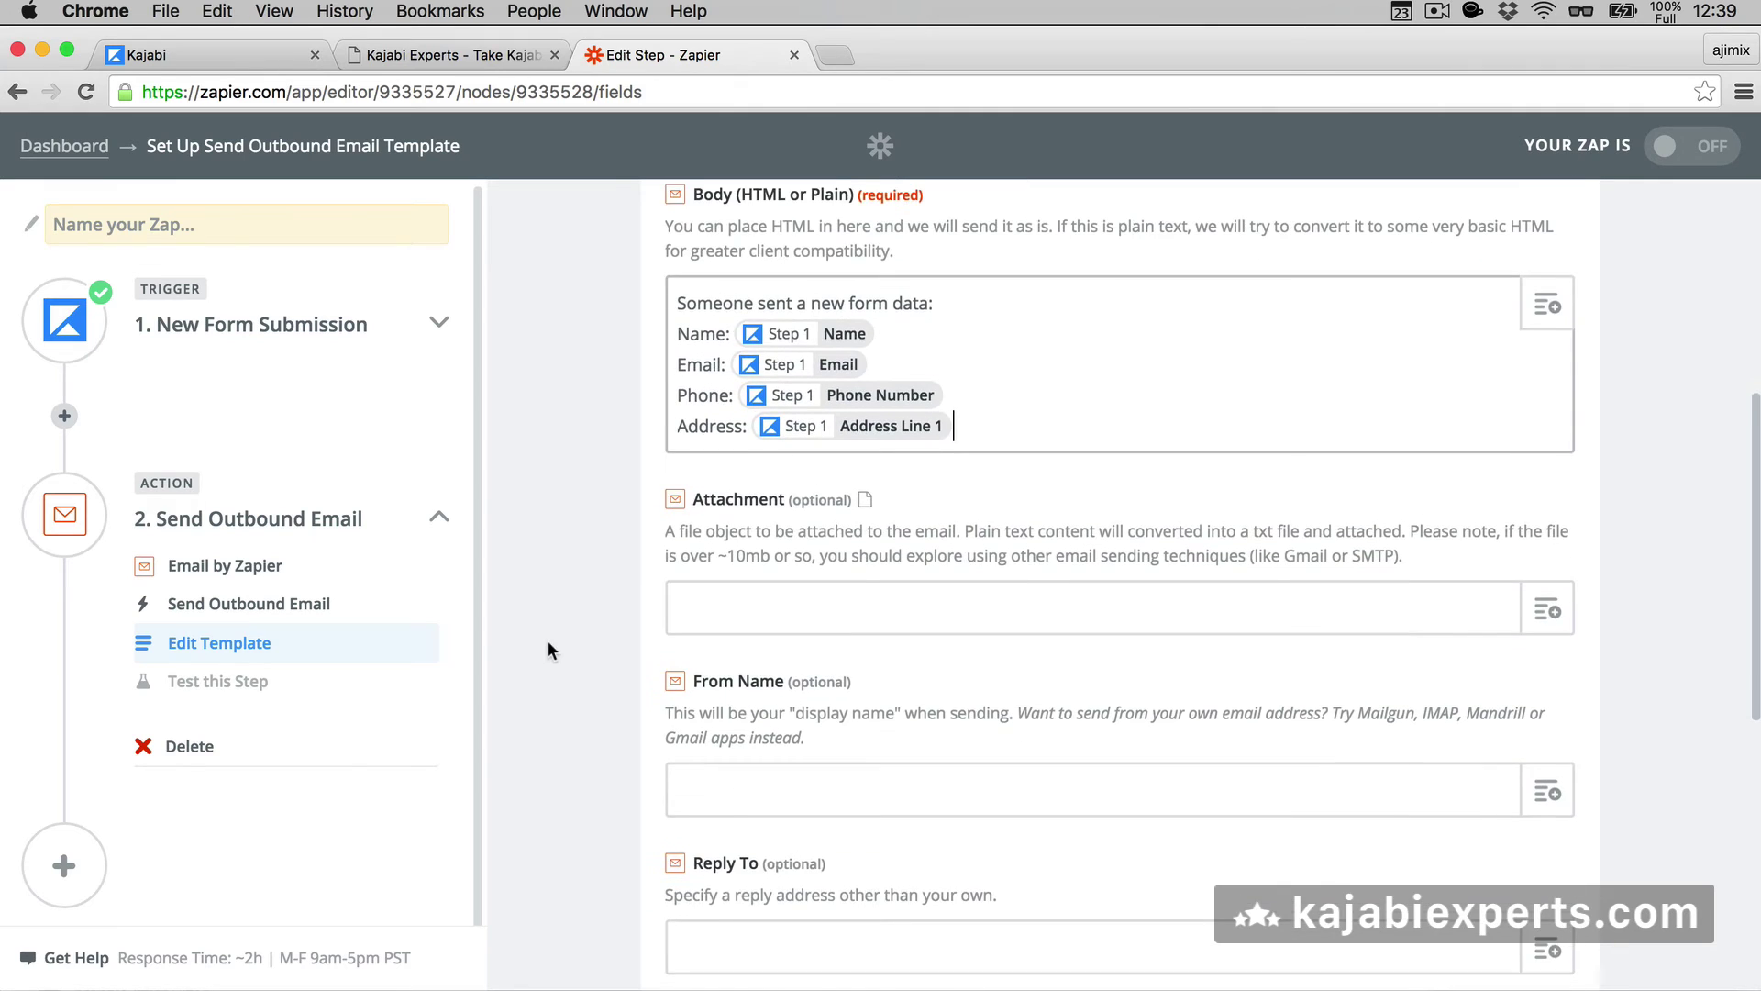
# - Set the email's From Name to the submitter's Name field
pyautogui.scroll(-3, 604, 613)
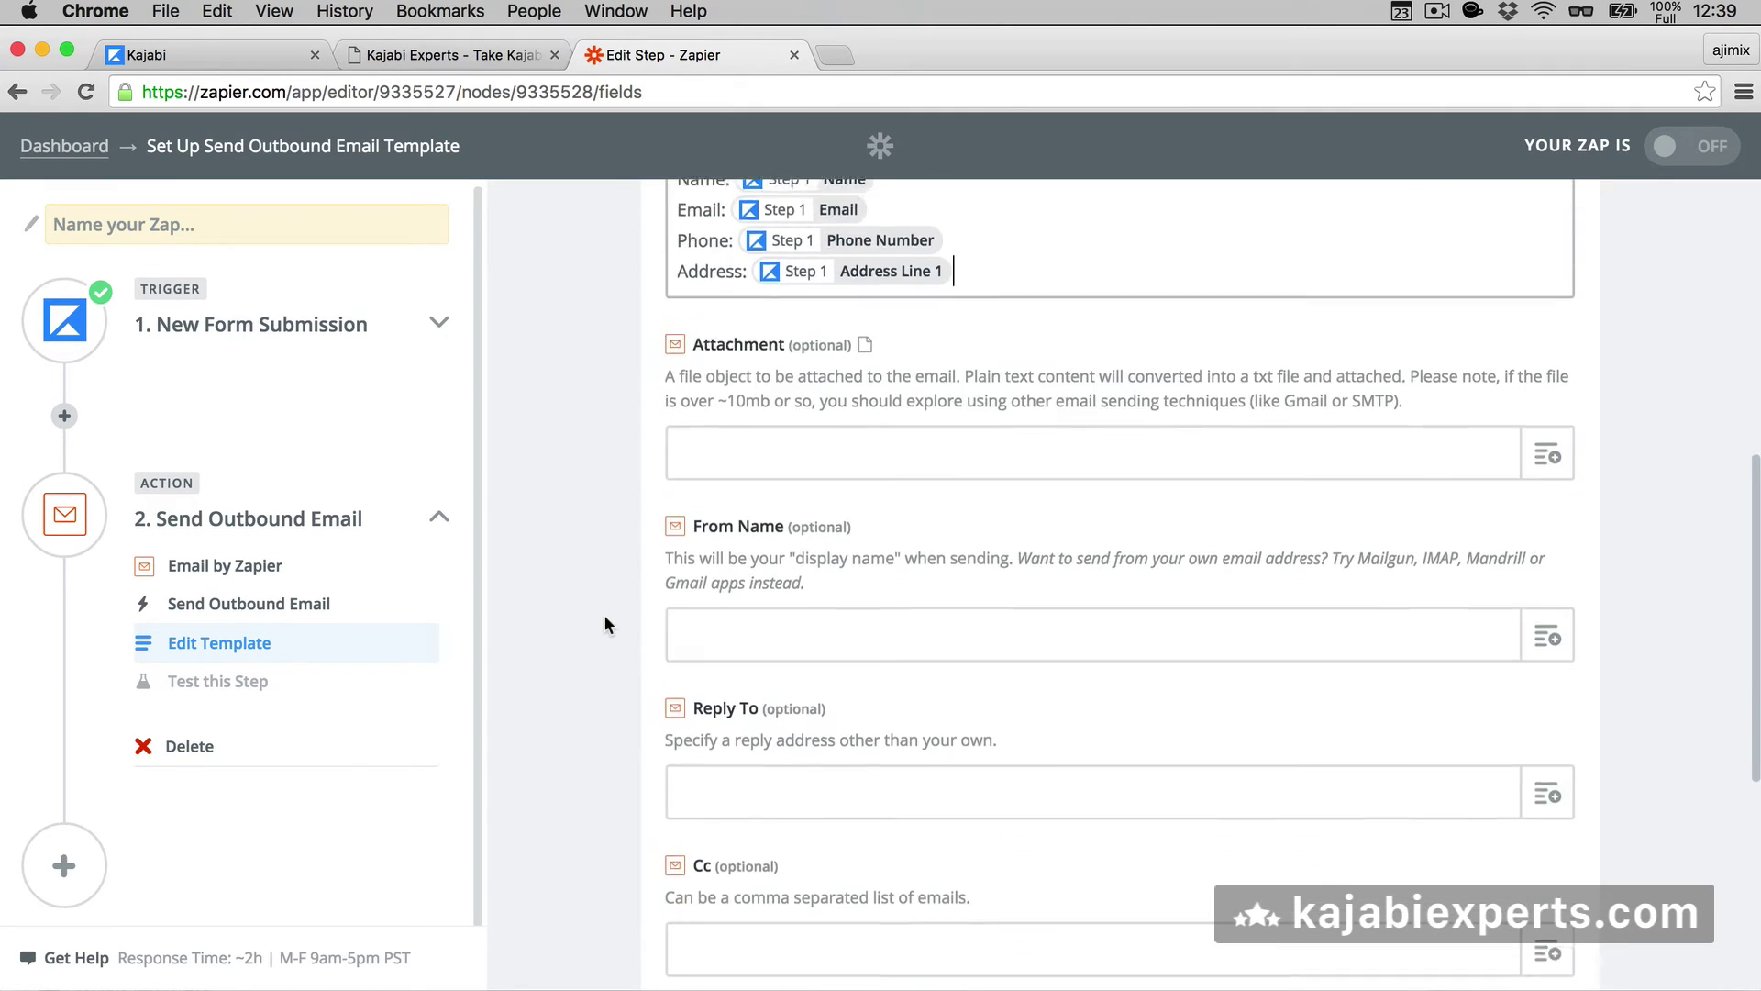
pyautogui.click(959, 562)
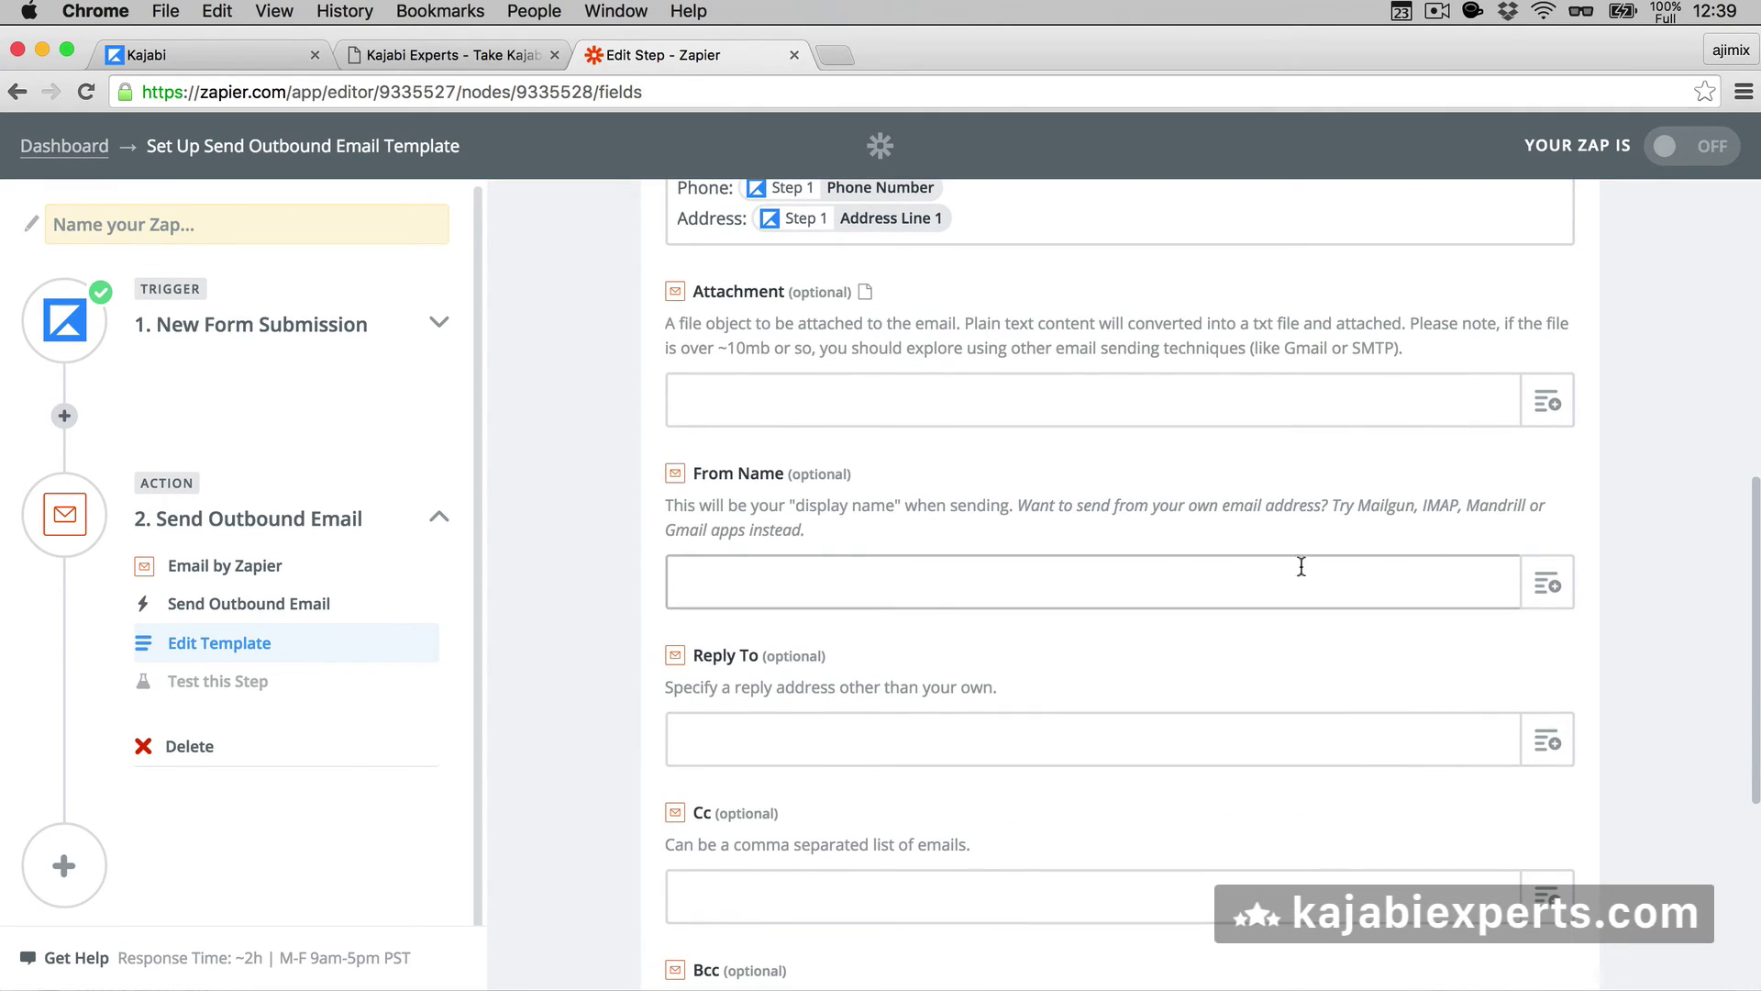
pyautogui.click(1548, 583)
pyautogui.write('name')
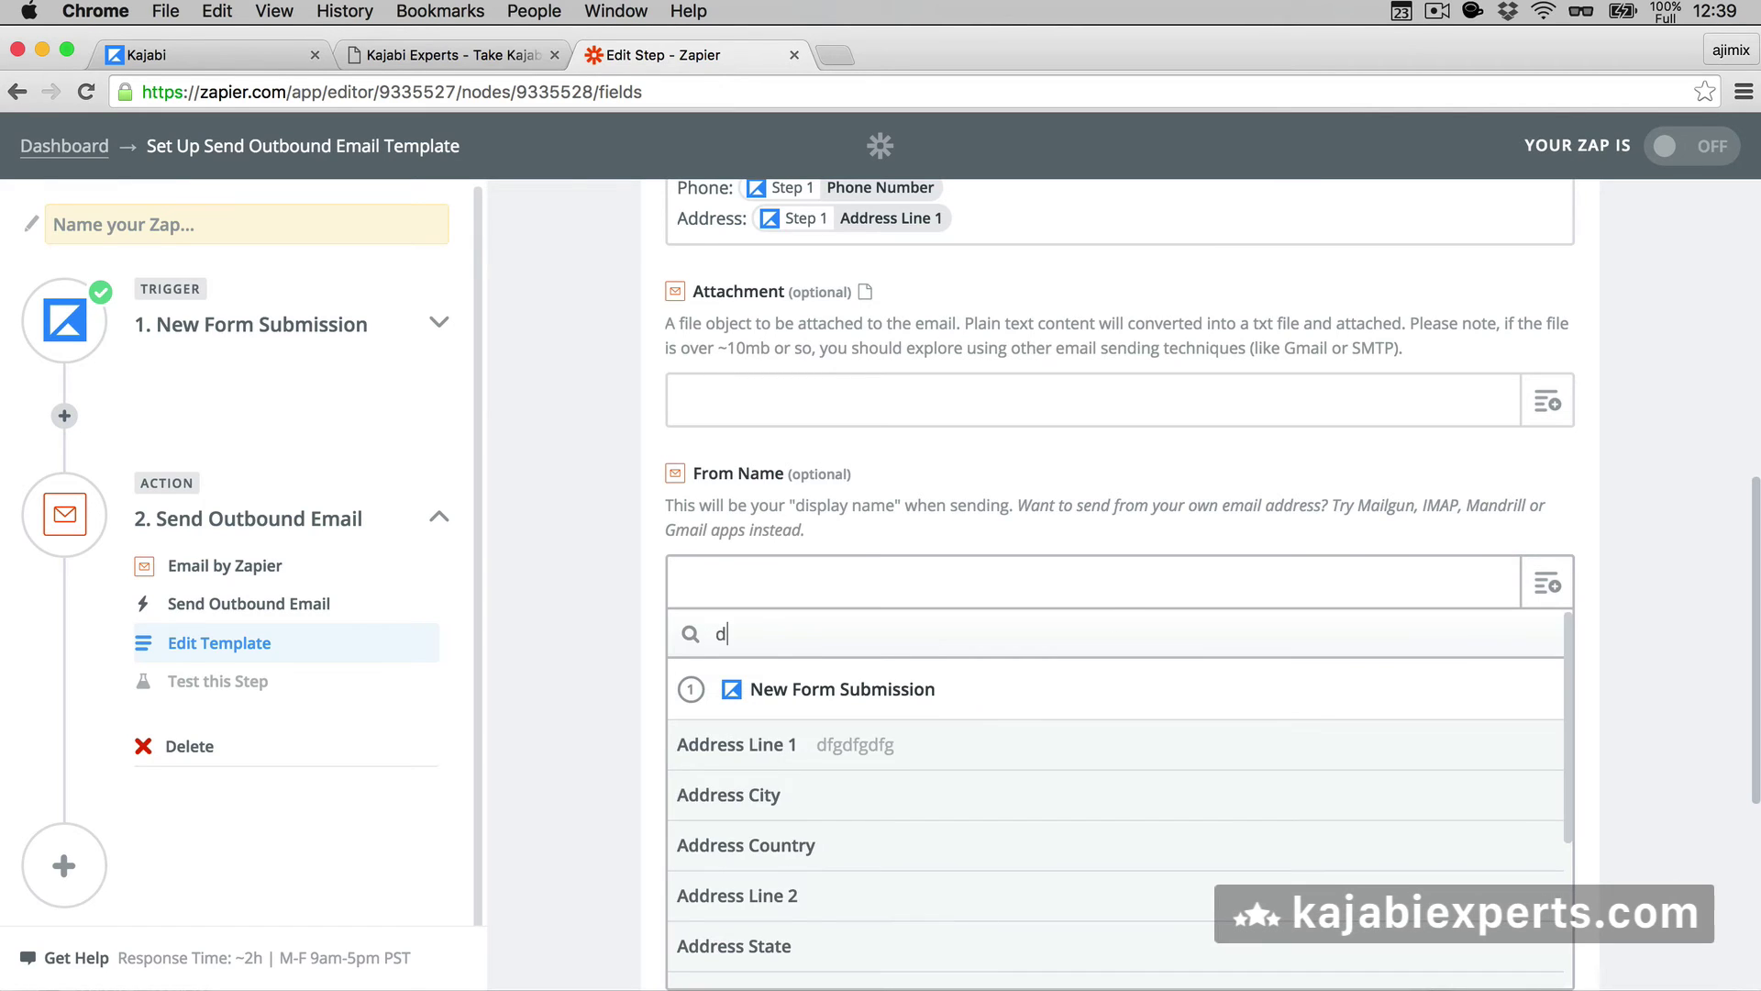
pyautogui.click(718, 748)
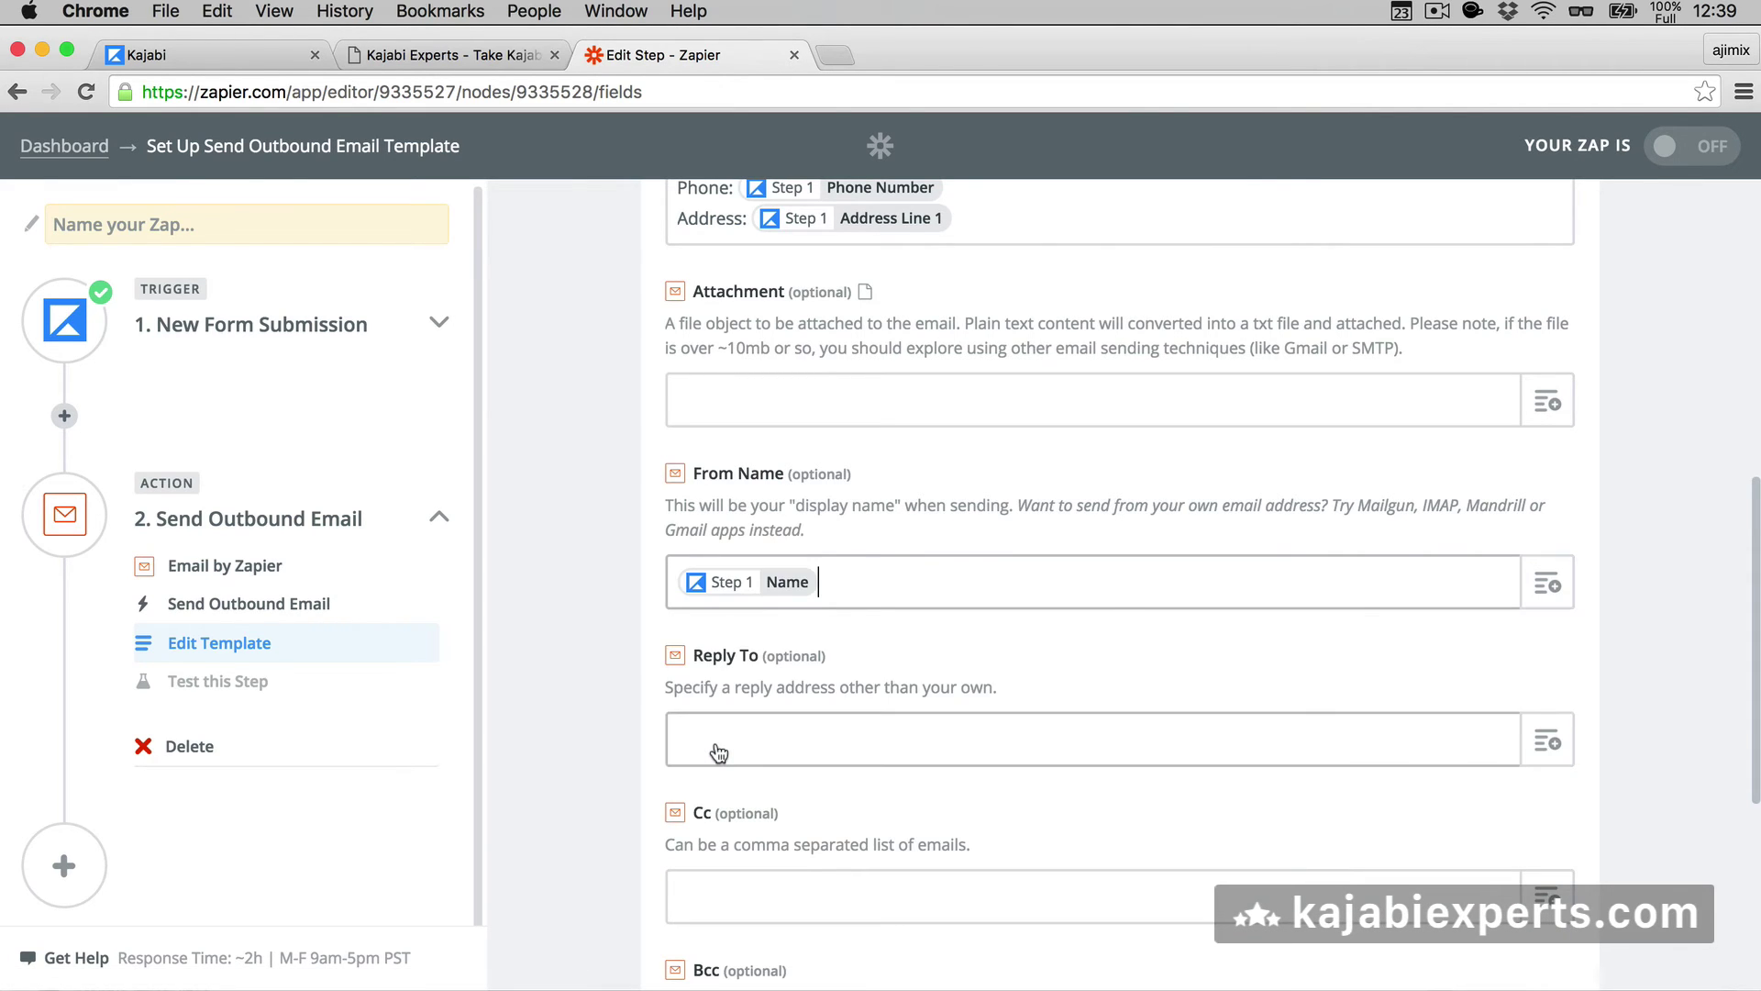
pyautogui.scroll(-4, 642, 715)
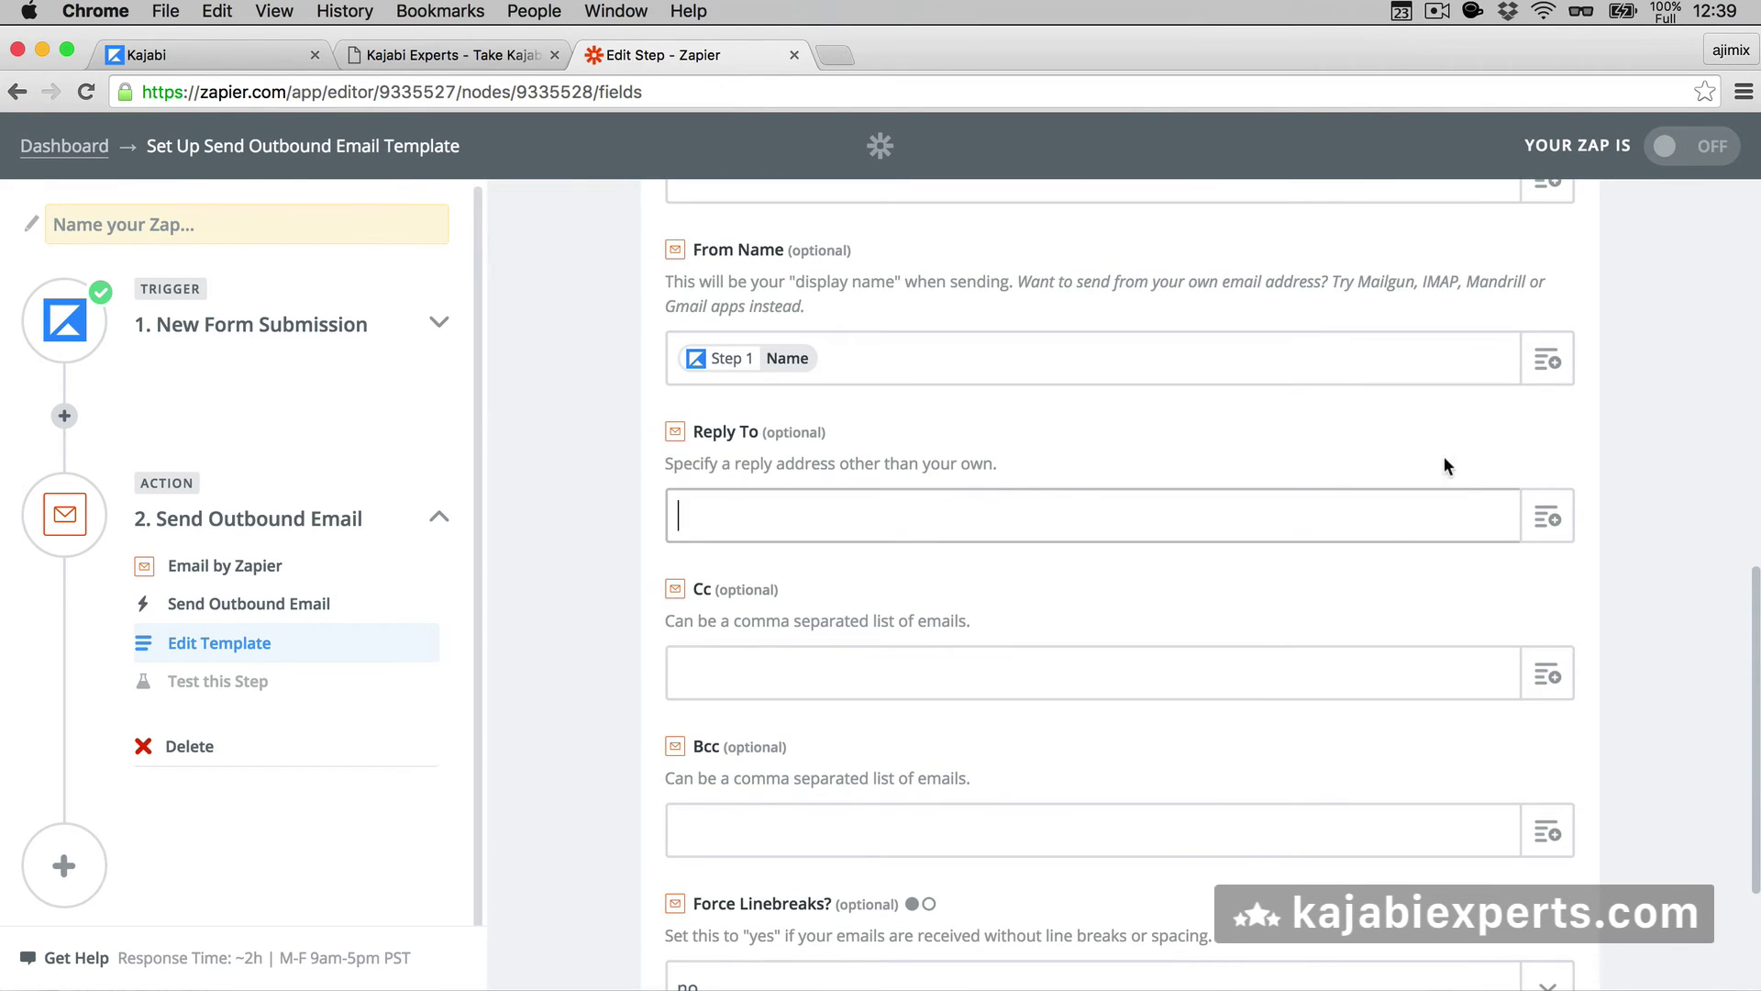
# - Set Reply To to the Step 1 Email field and continue to the action test
pyautogui.click(1548, 517)
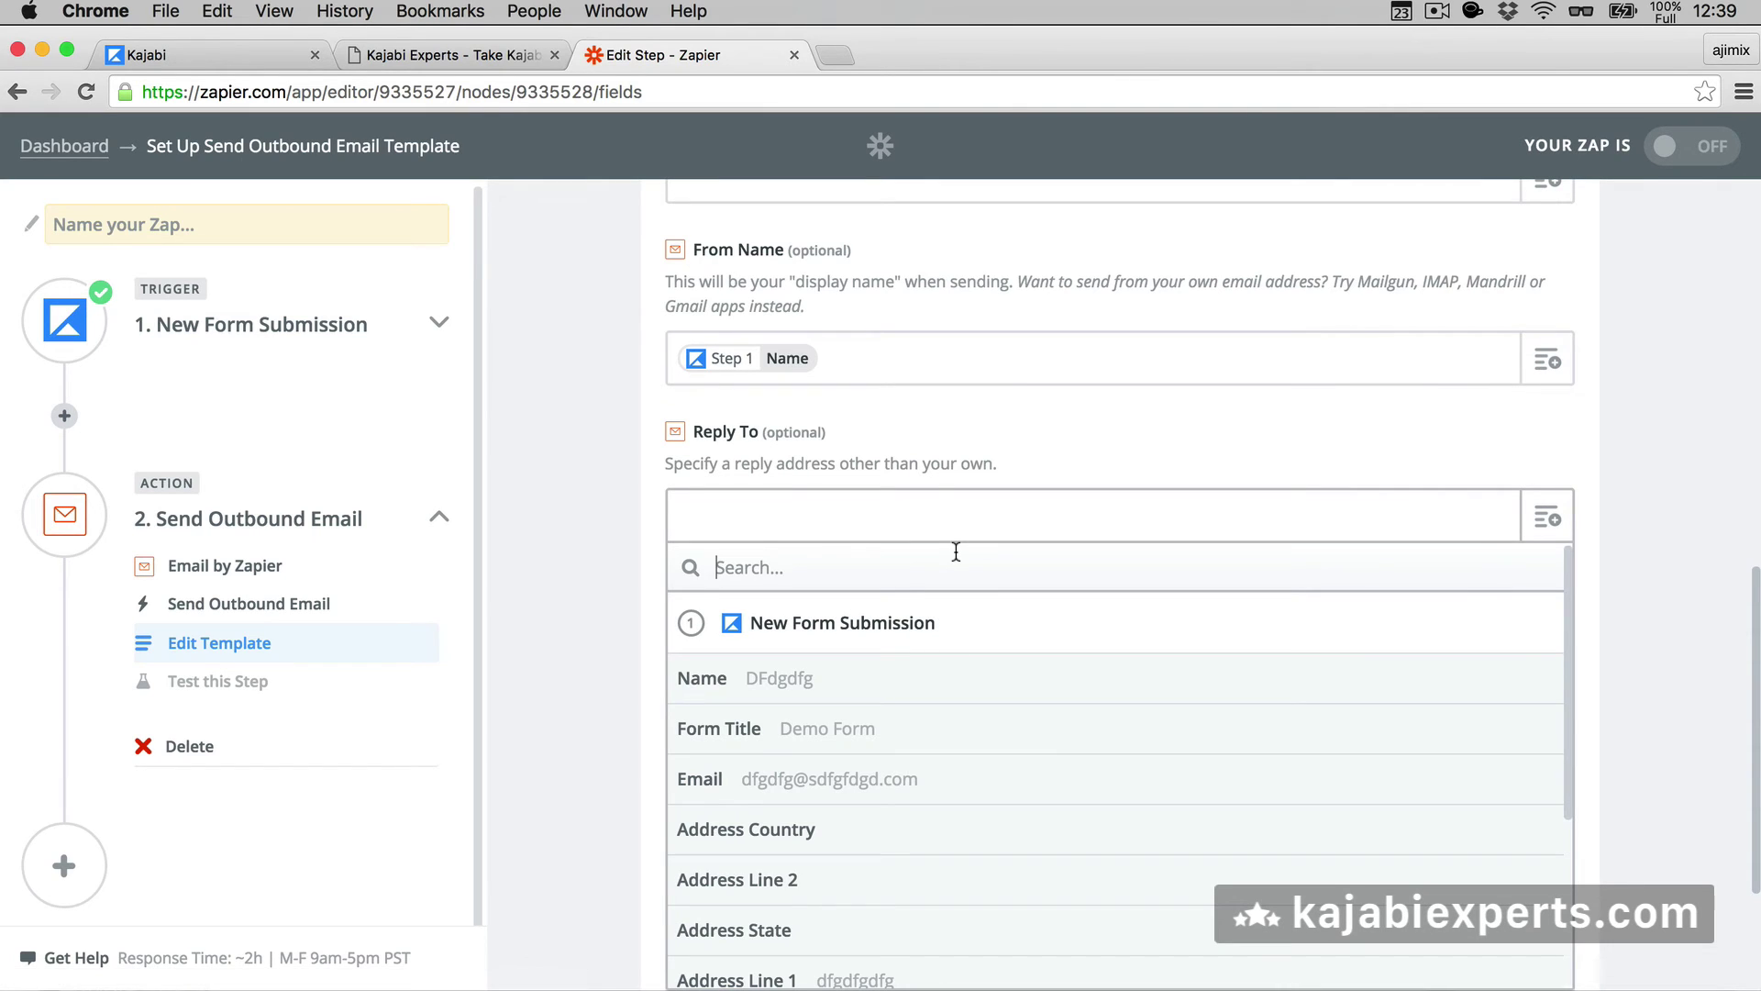
pyautogui.write('ema')
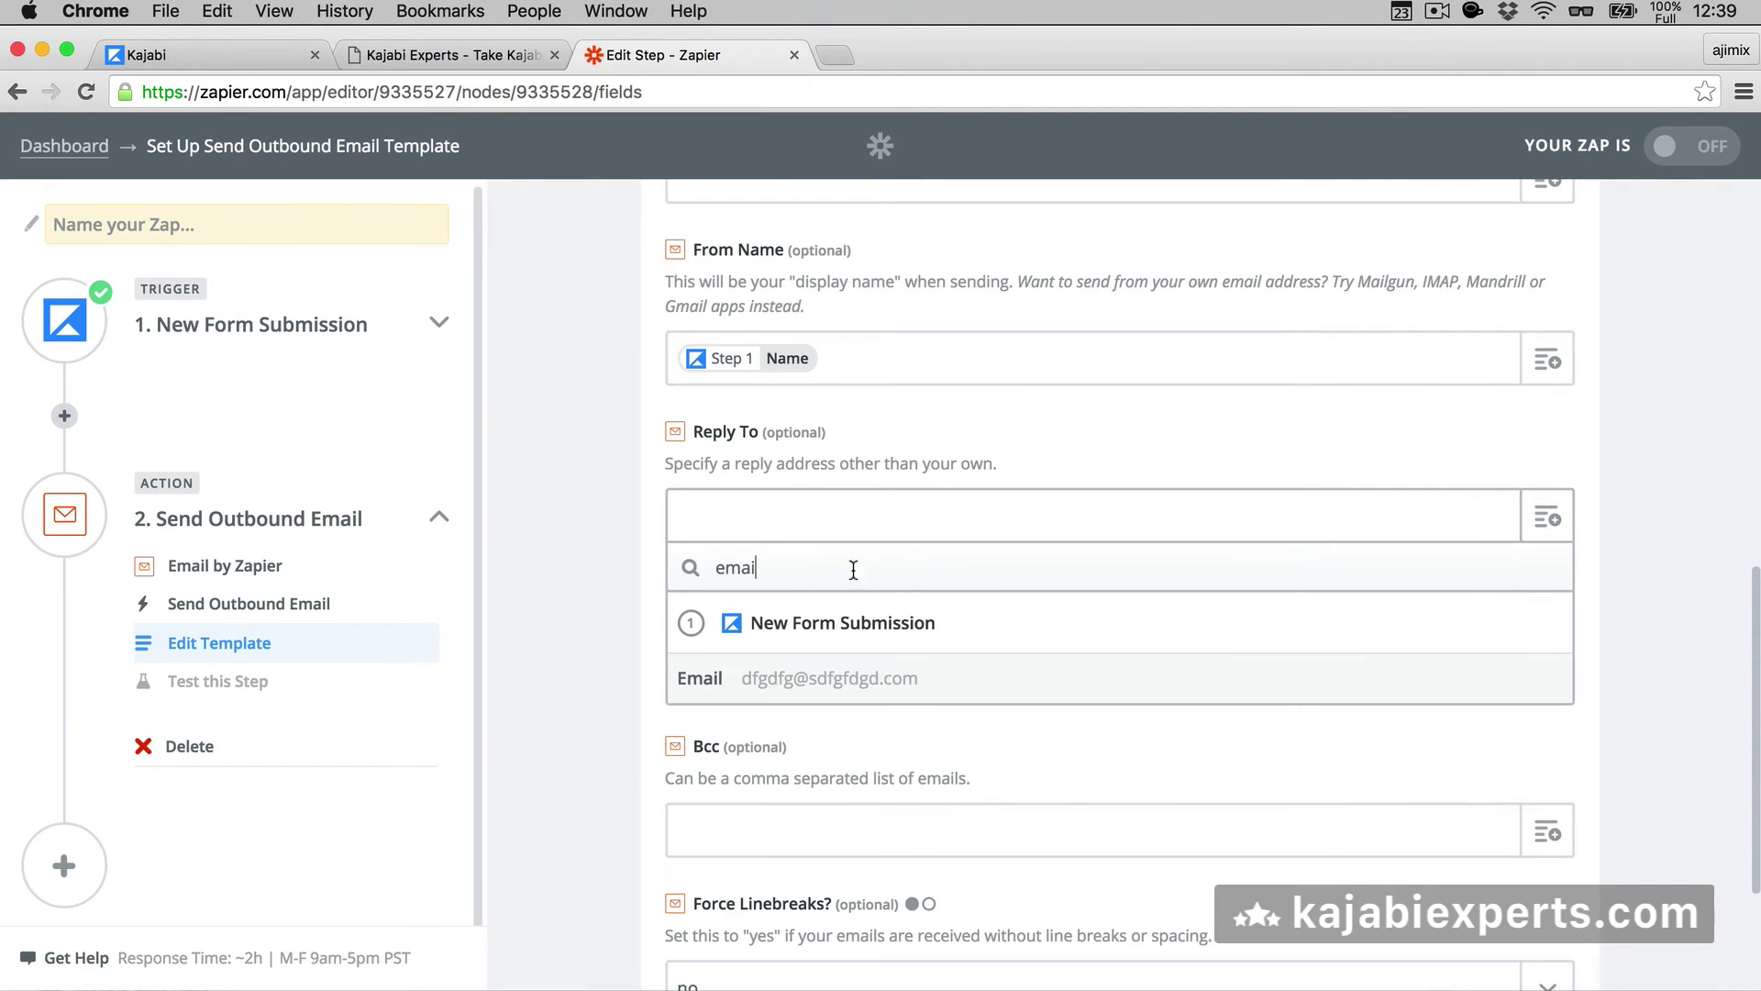
pyautogui.write('i')
pyautogui.click(706, 679)
pyautogui.scroll(-2, 504, 689)
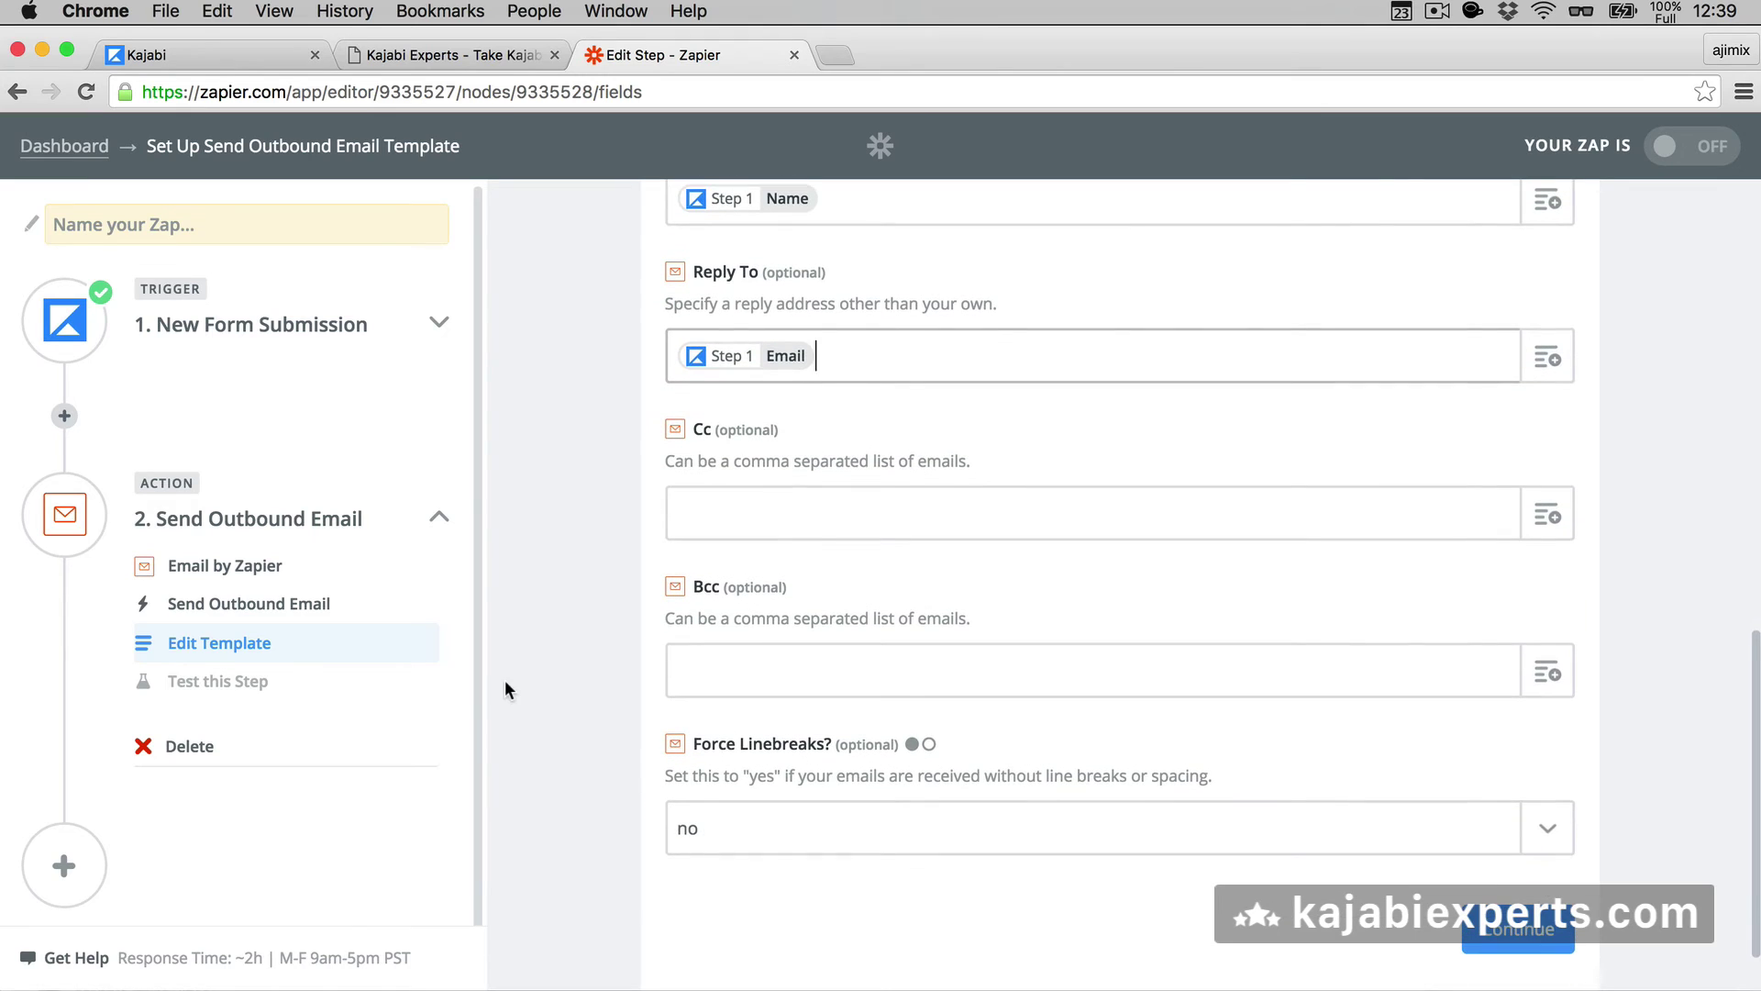
pyautogui.scroll(-1, 708, 681)
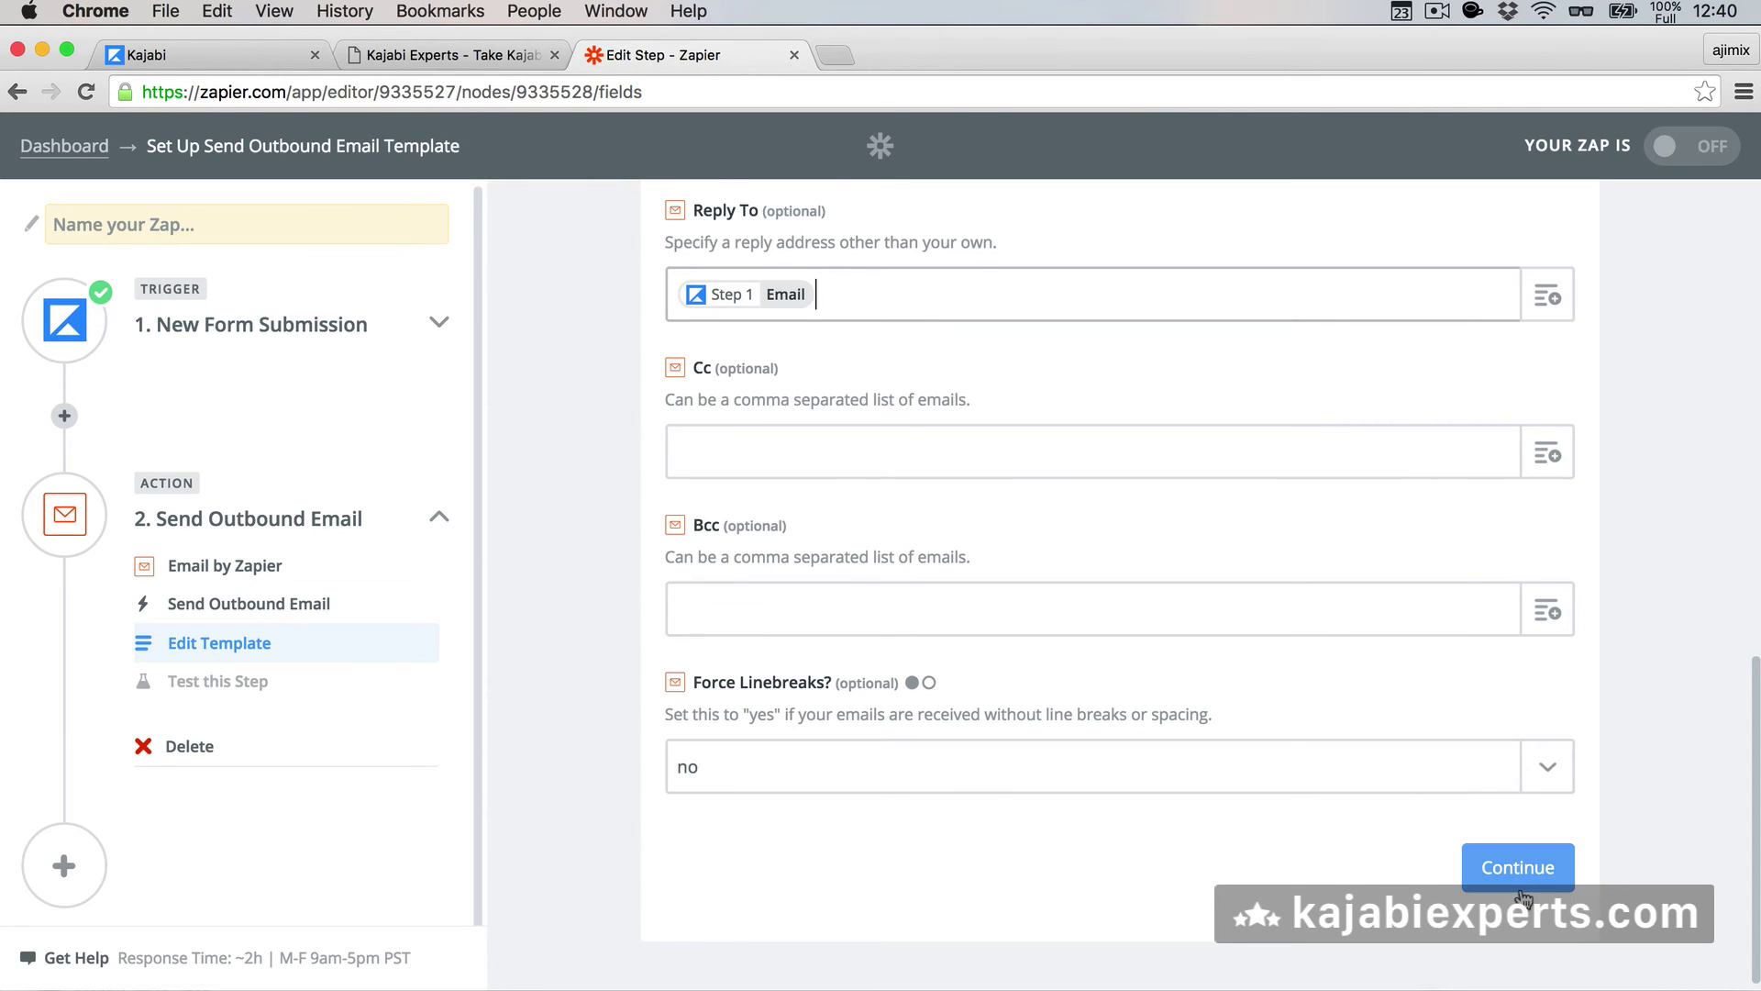
pyautogui.click(1500, 867)
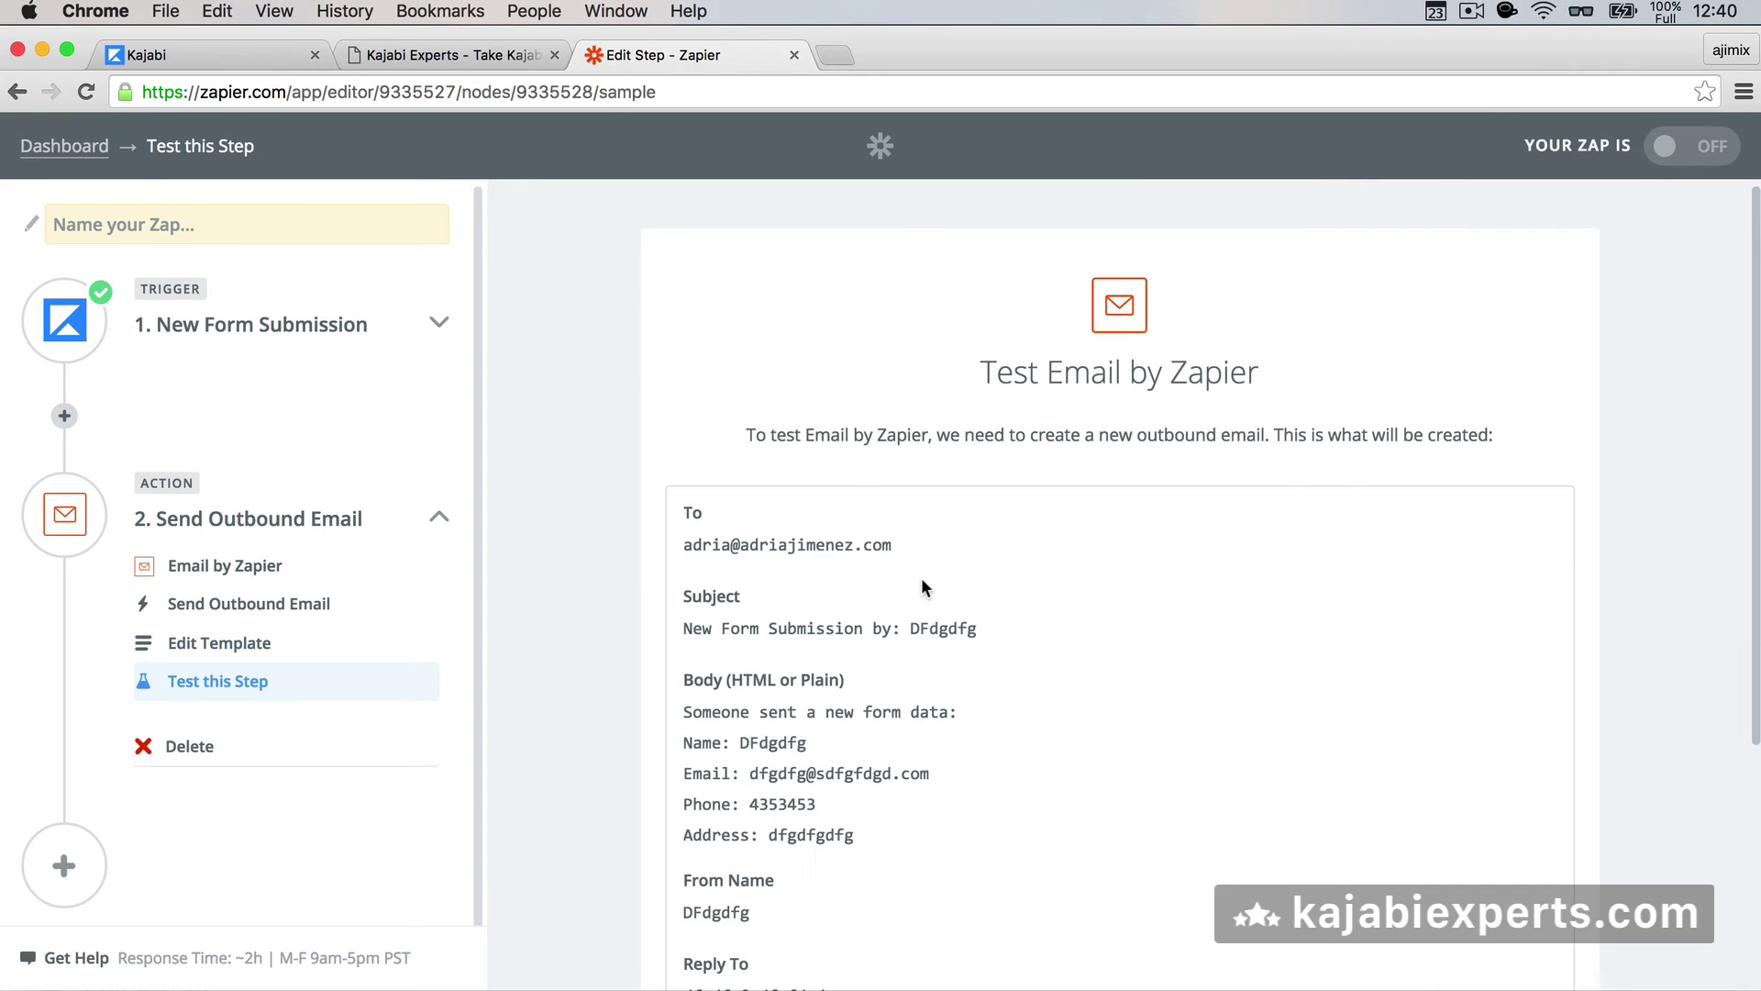
# - Review the sample outbound email, skip the test, and continue to the Zap overview
pyautogui.scroll(-2, 921, 587)
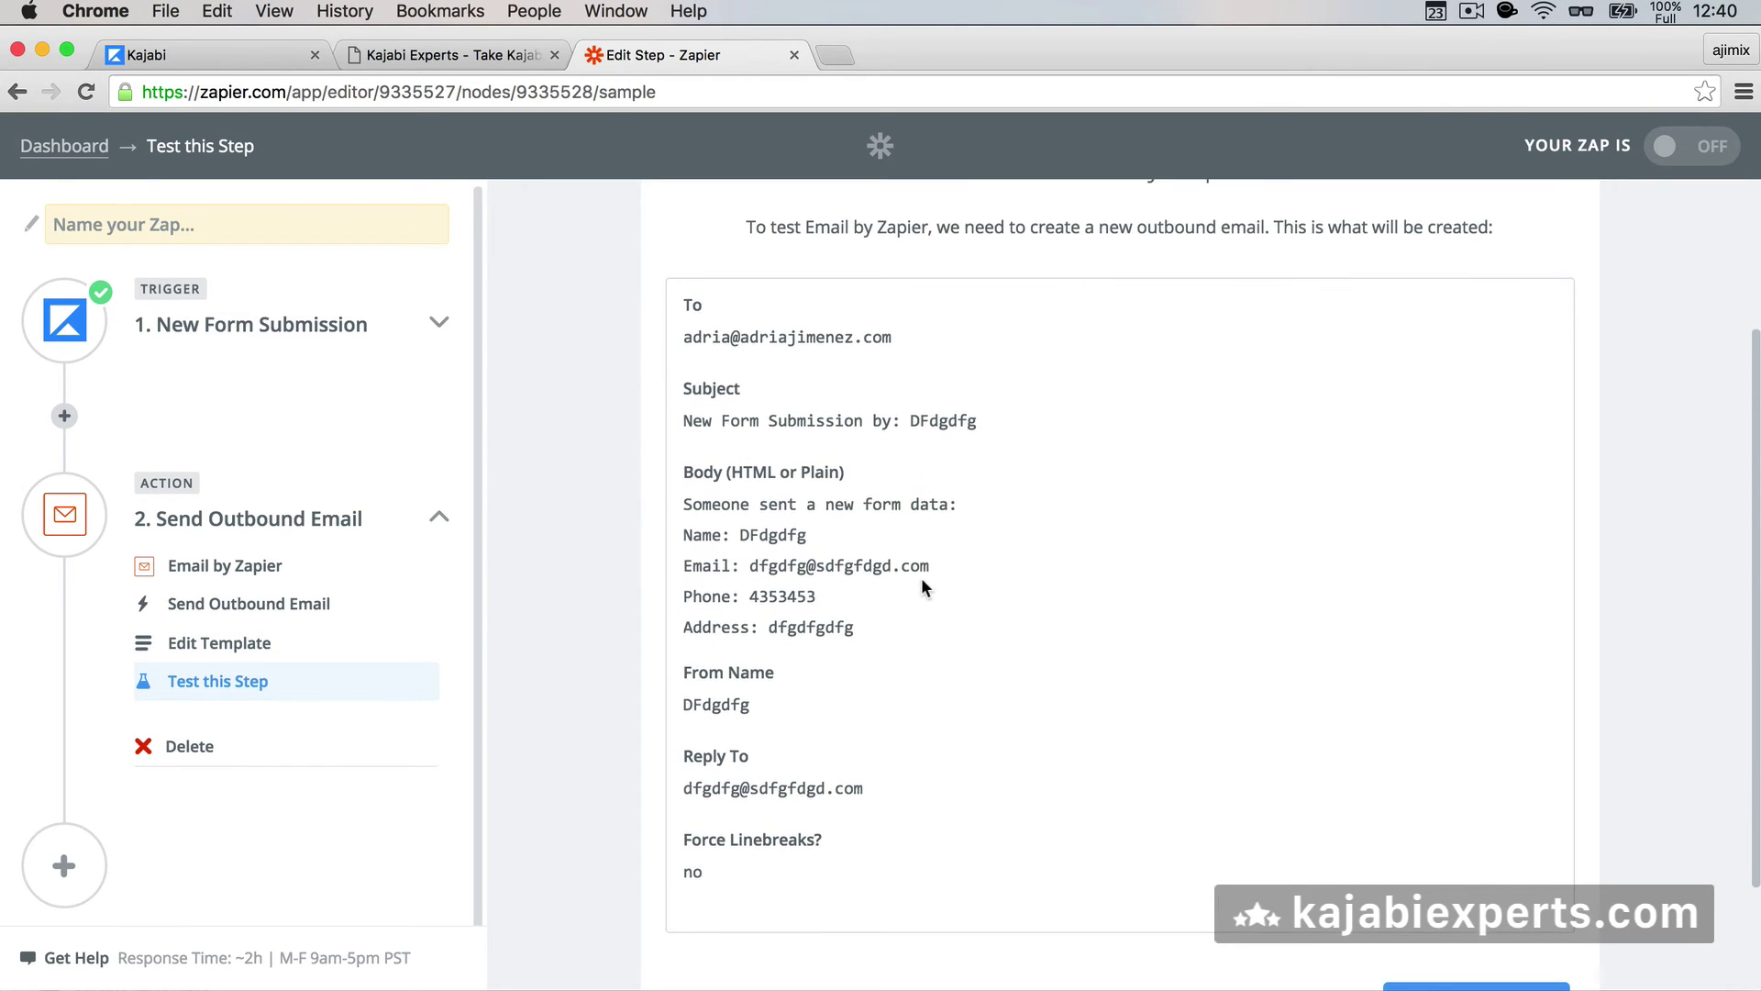
pyautogui.scroll(3, 891, 416)
pyautogui.scroll(-3, 806, 489)
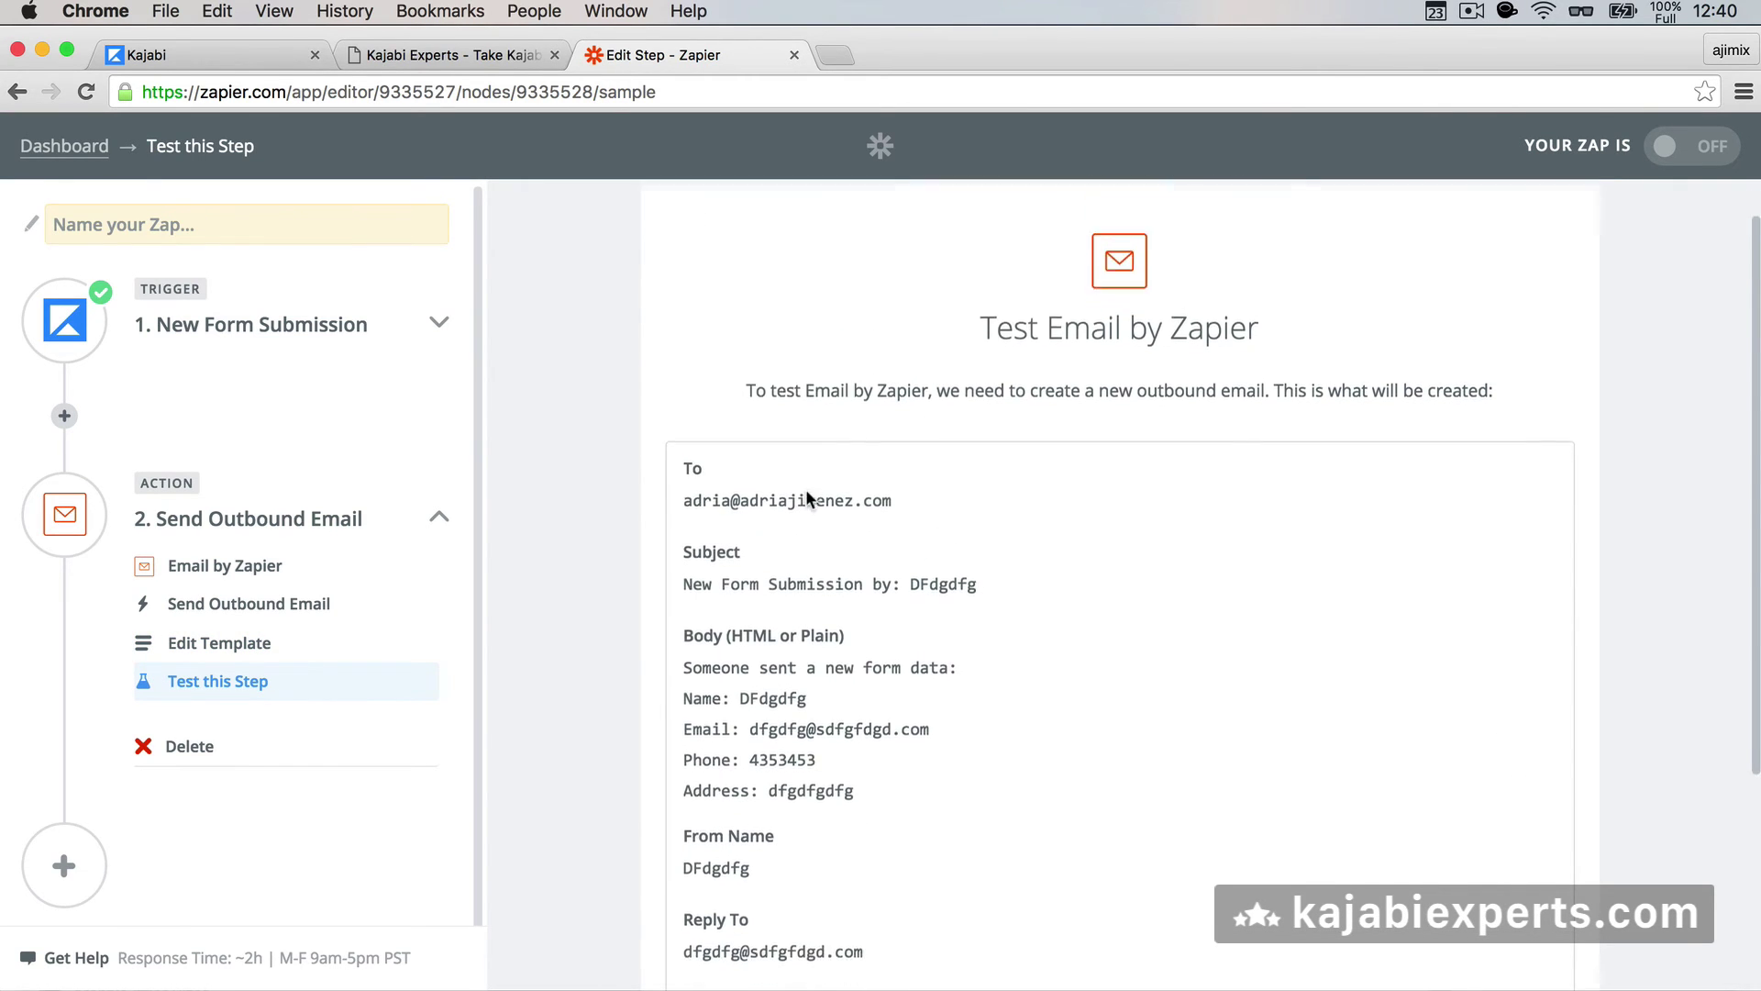
pyautogui.scroll(1, 806, 498)
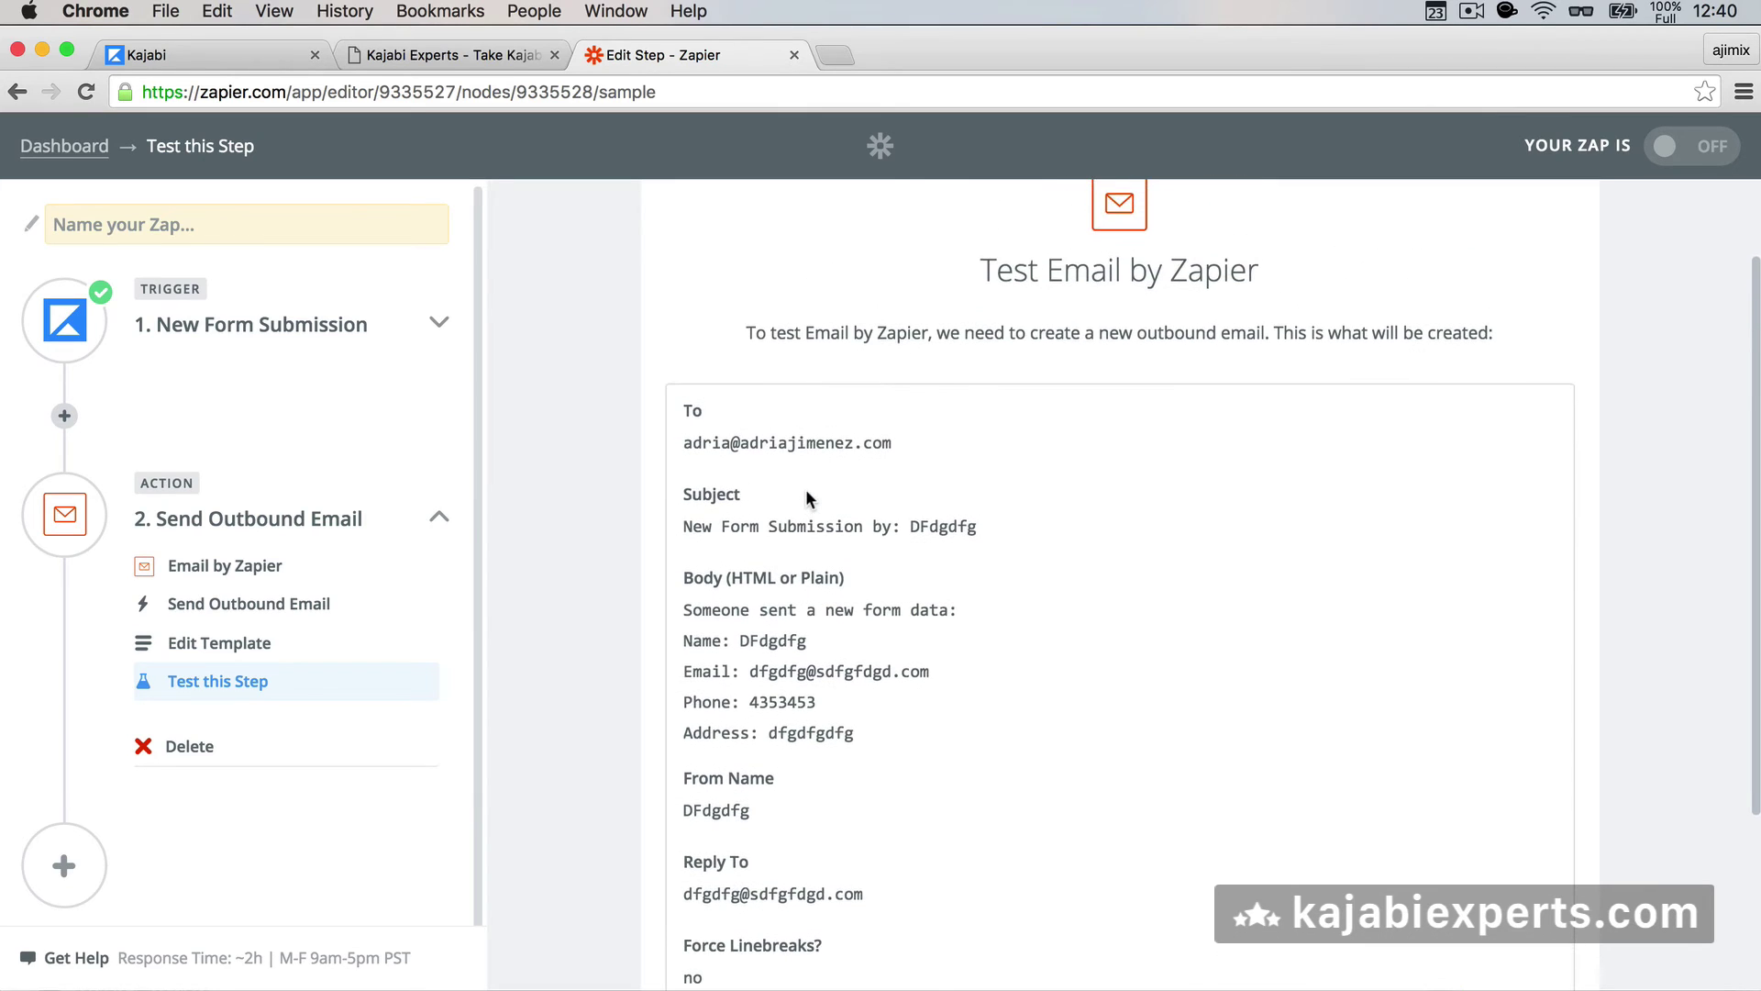
pyautogui.scroll(-4, 806, 497)
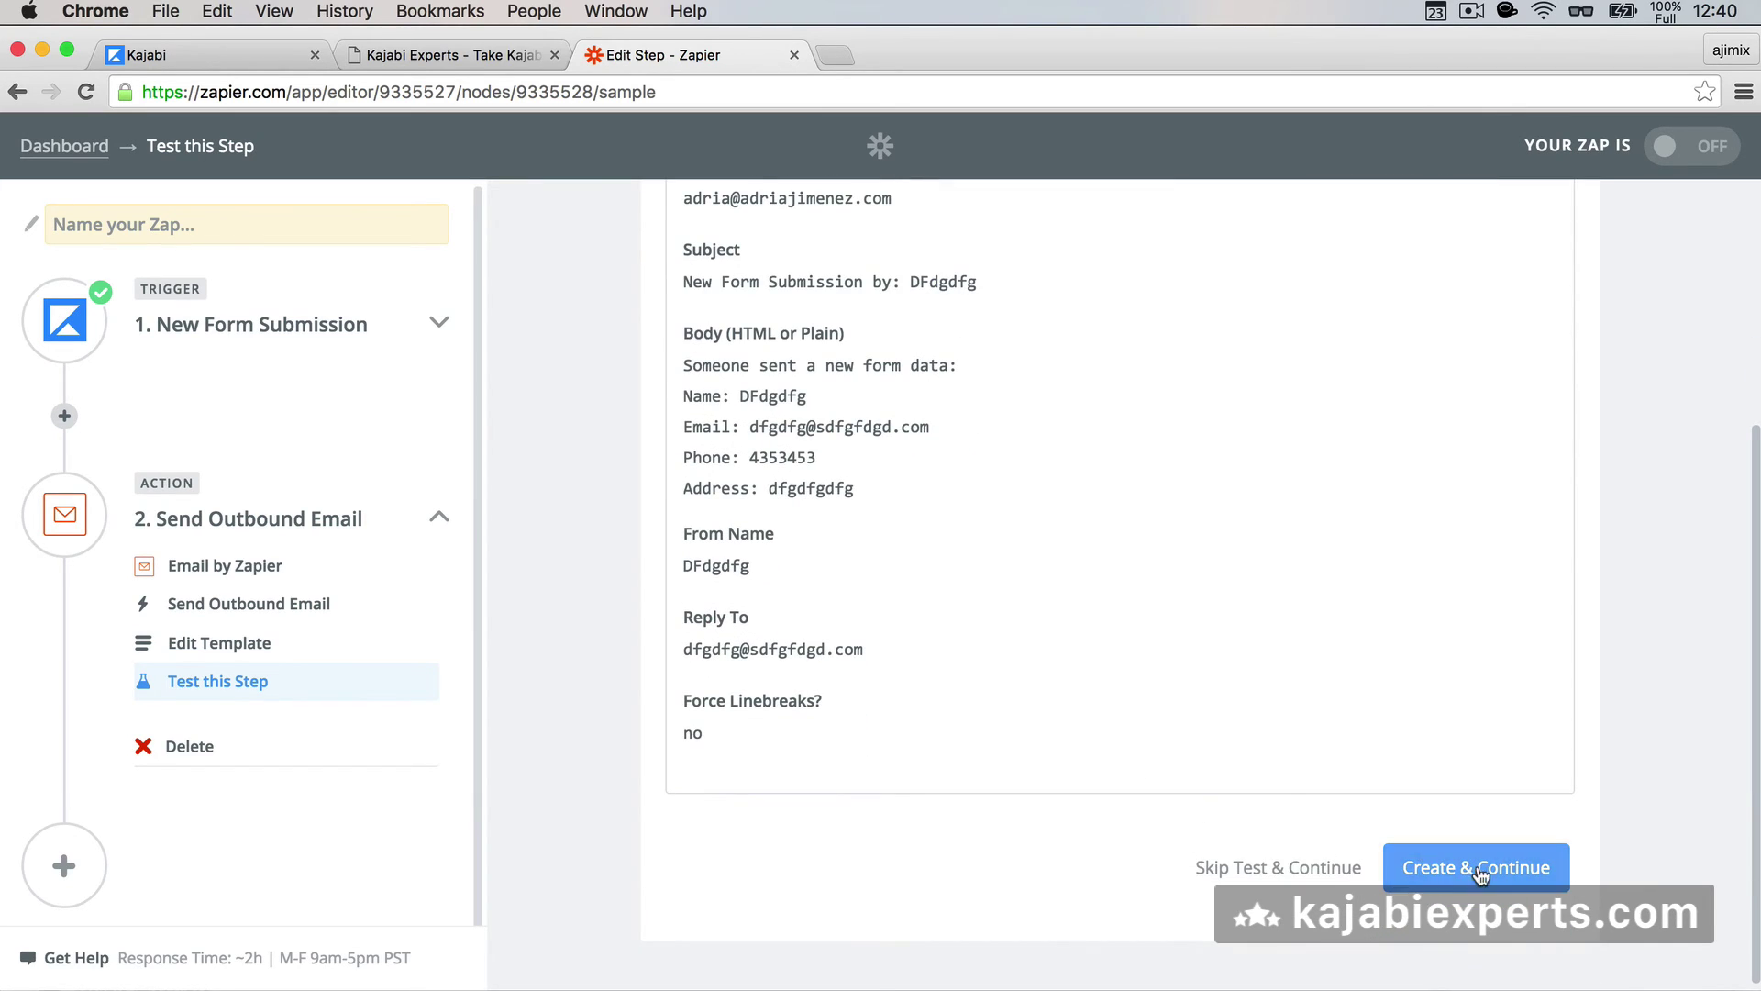
pyautogui.click(1229, 869)
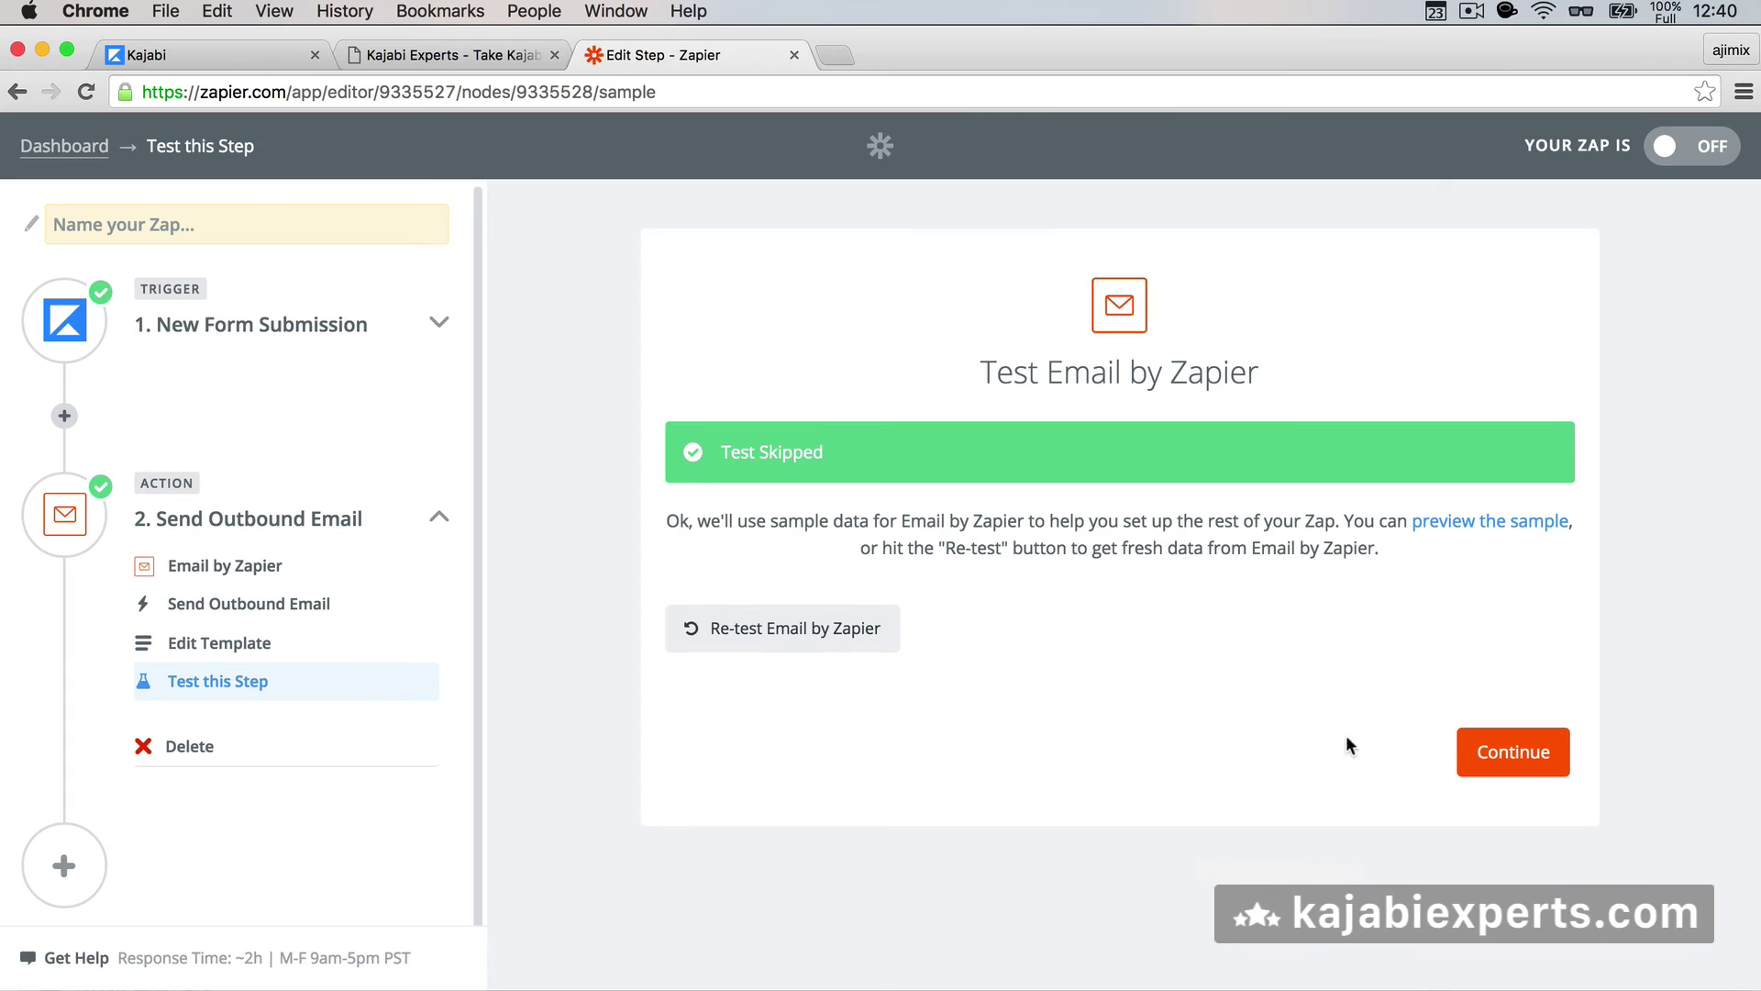
pyautogui.click(1495, 750)
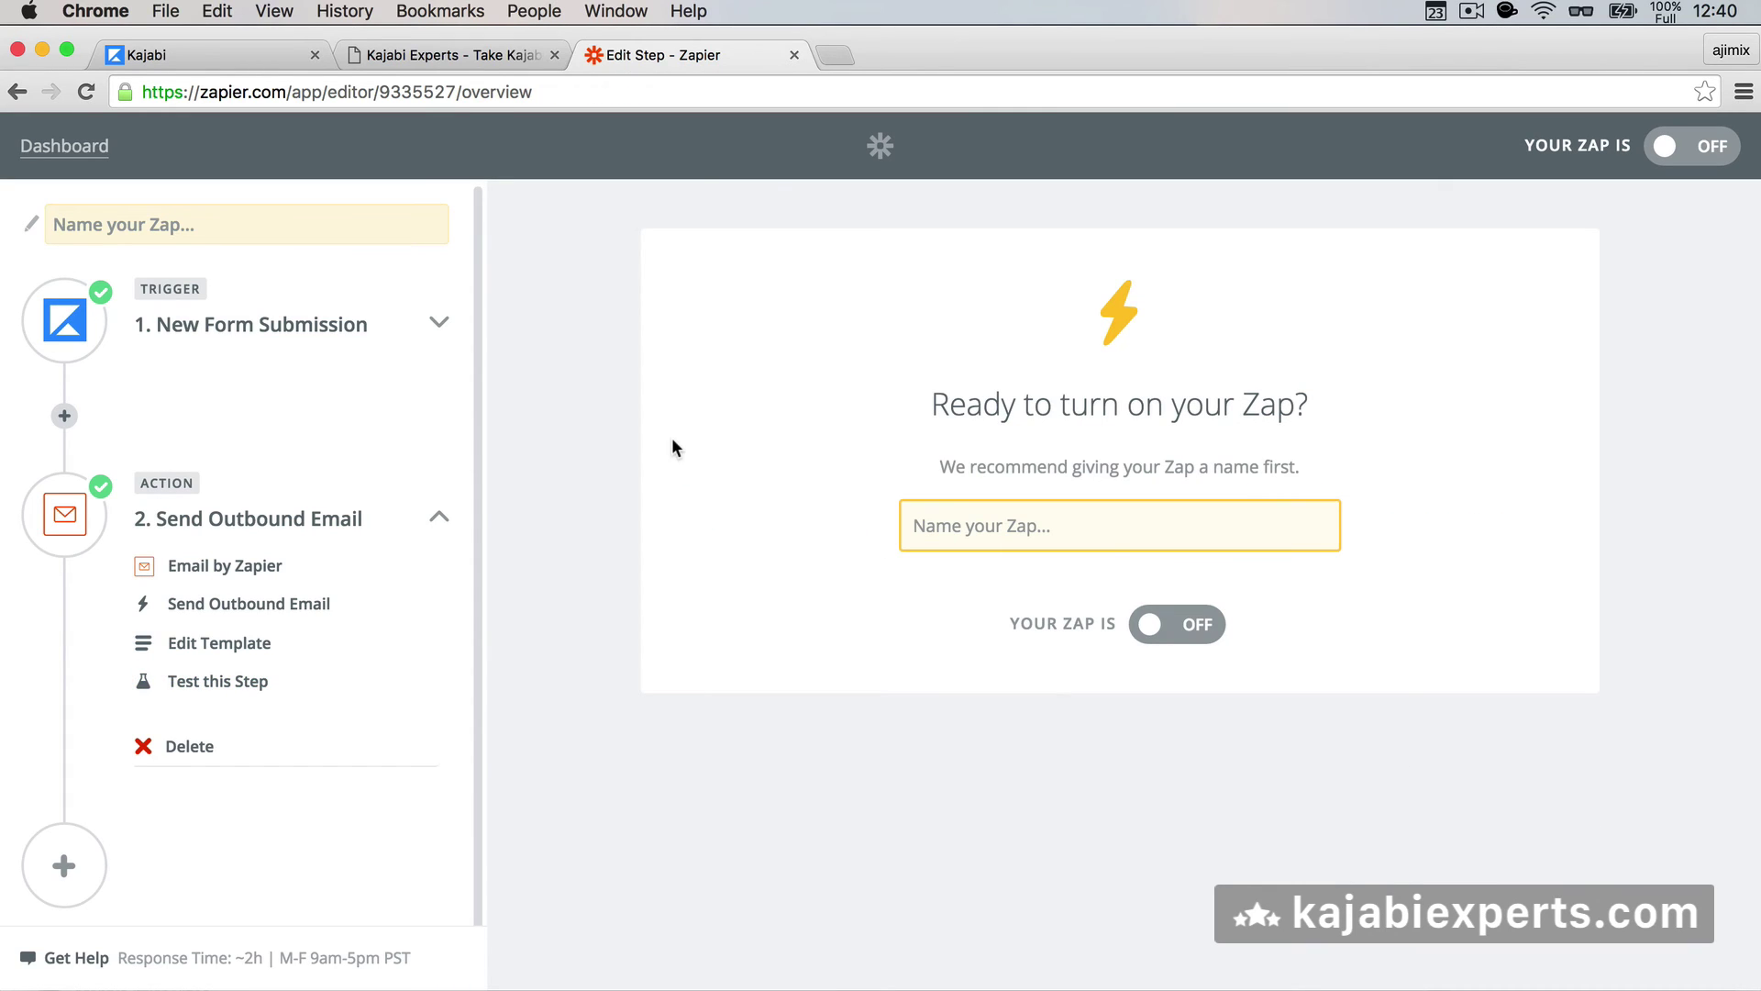
# - Name the Zap 'Demo Form To Email', switch it ON, then bring up the Kajabi newsletter form
pyautogui.click(1000, 510)
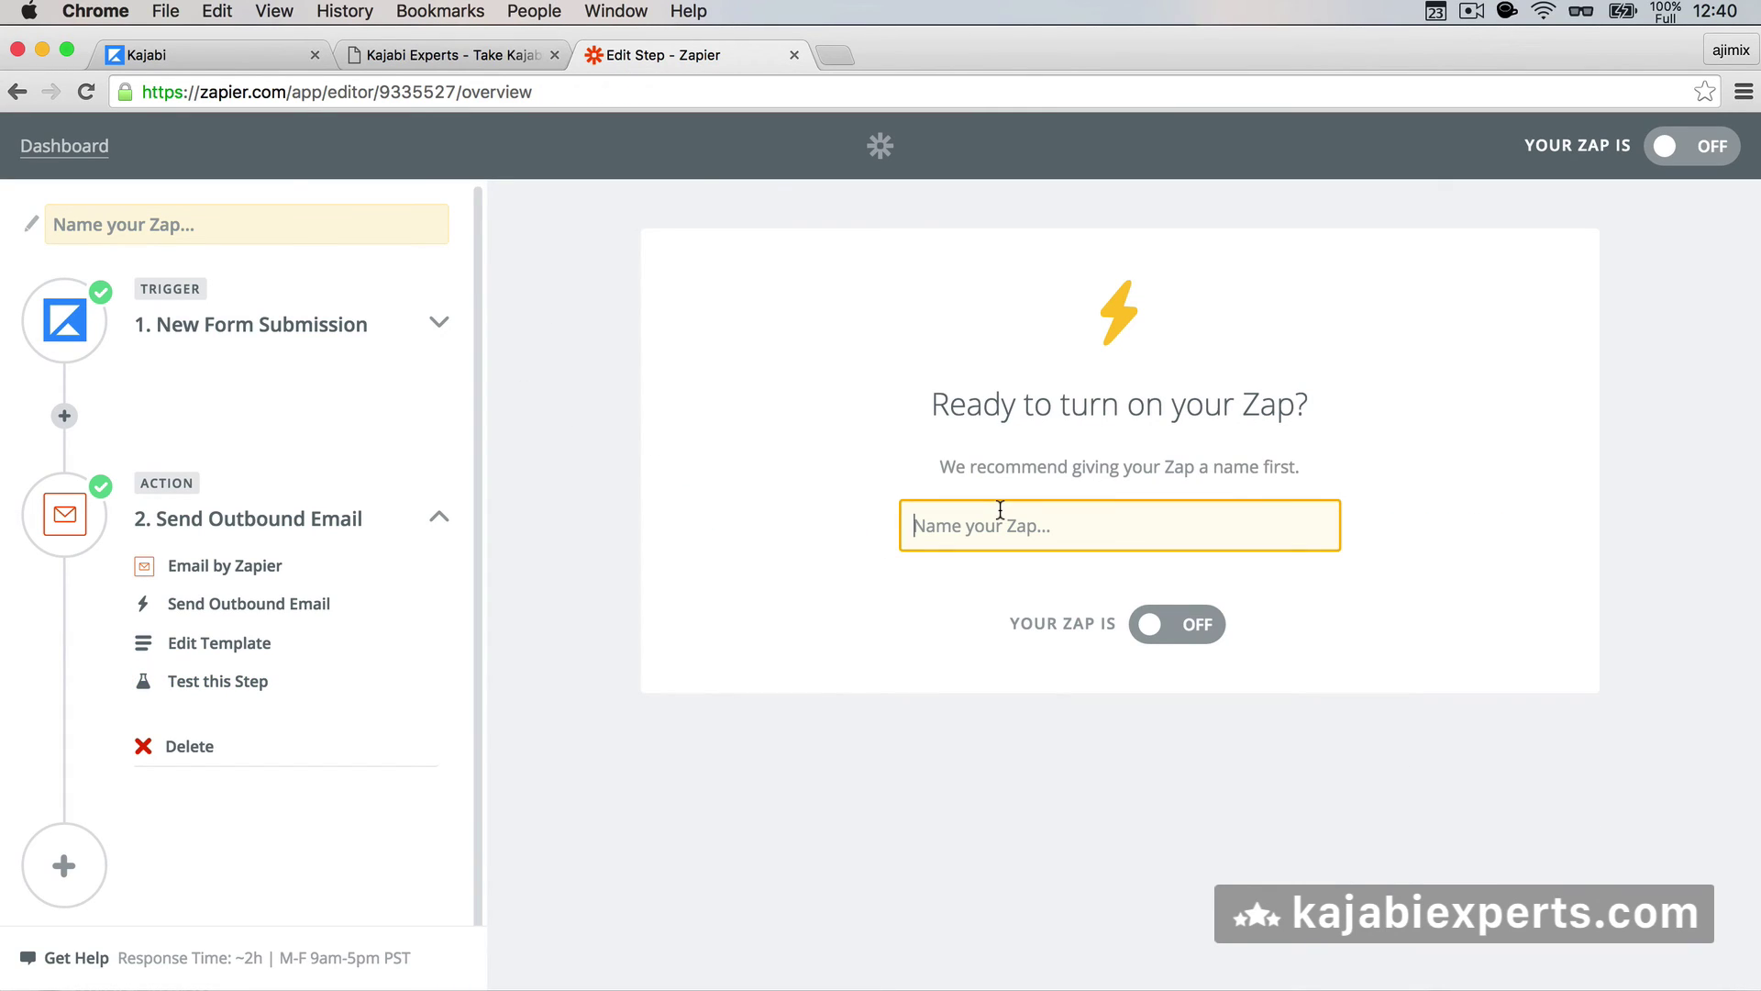
pyautogui.hotkey('ctrl', 'shift', 'Tab')
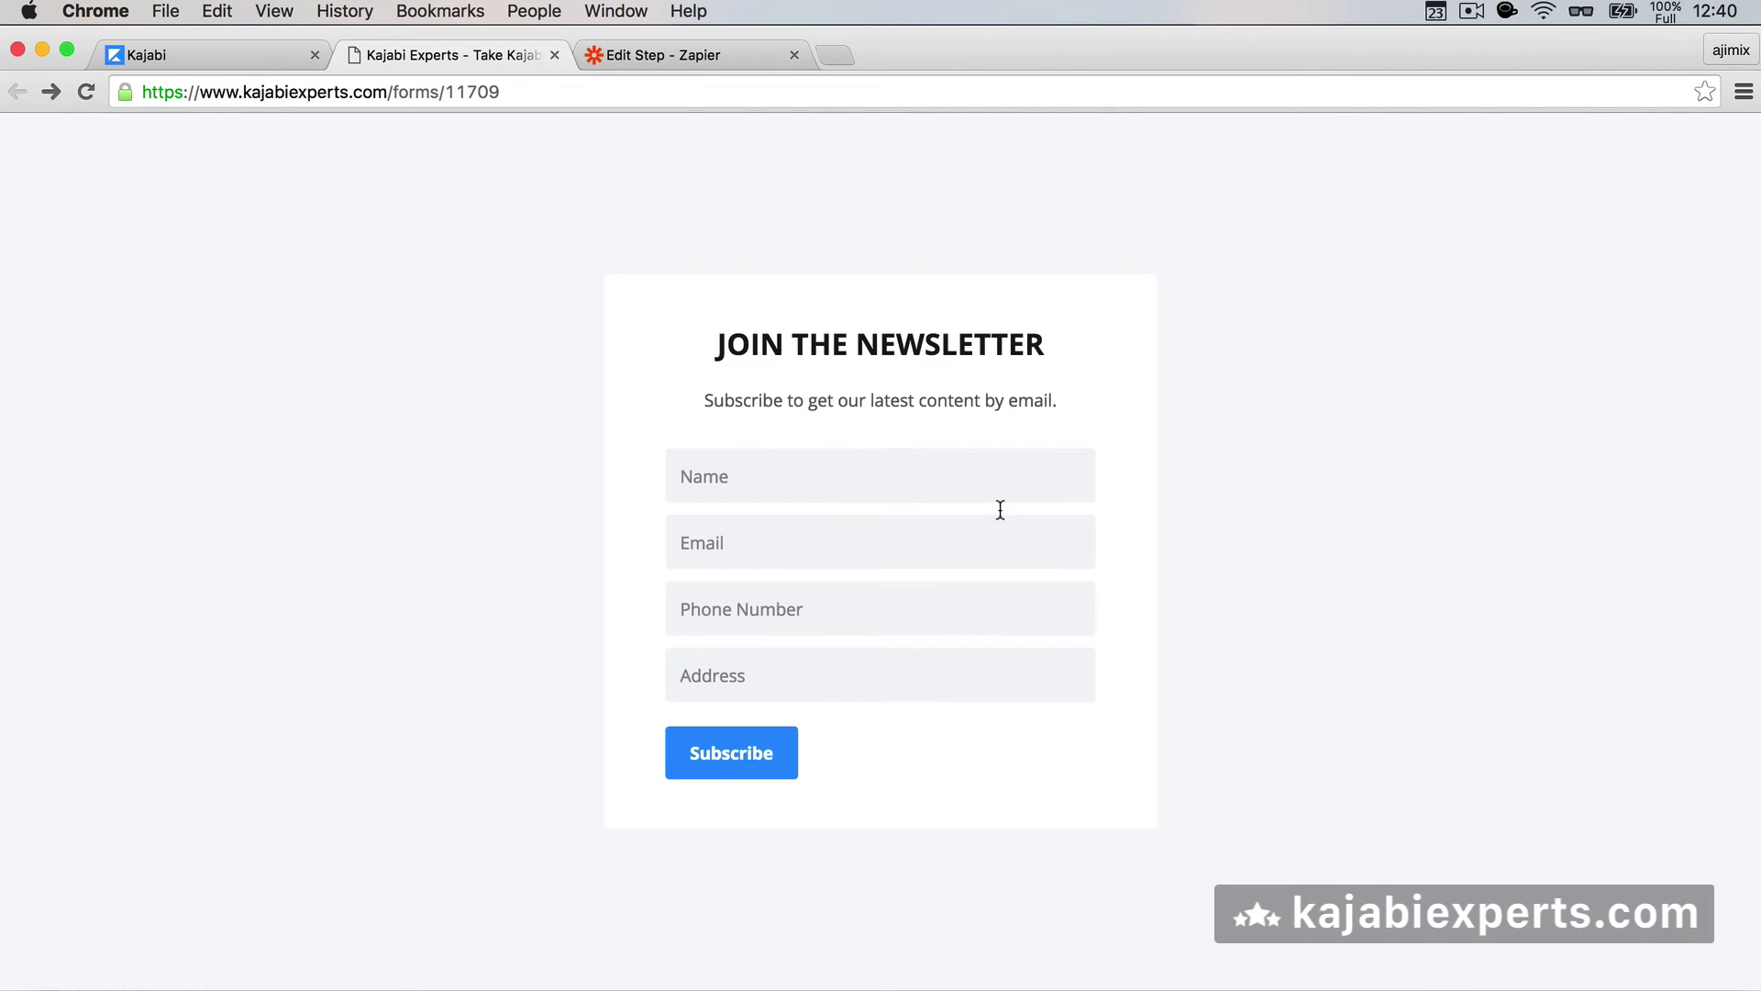
pyautogui.hotkey('ctrl', 'shift', 'Tab')
pyautogui.hotkey('ctrl', 'shift', 'Tab')
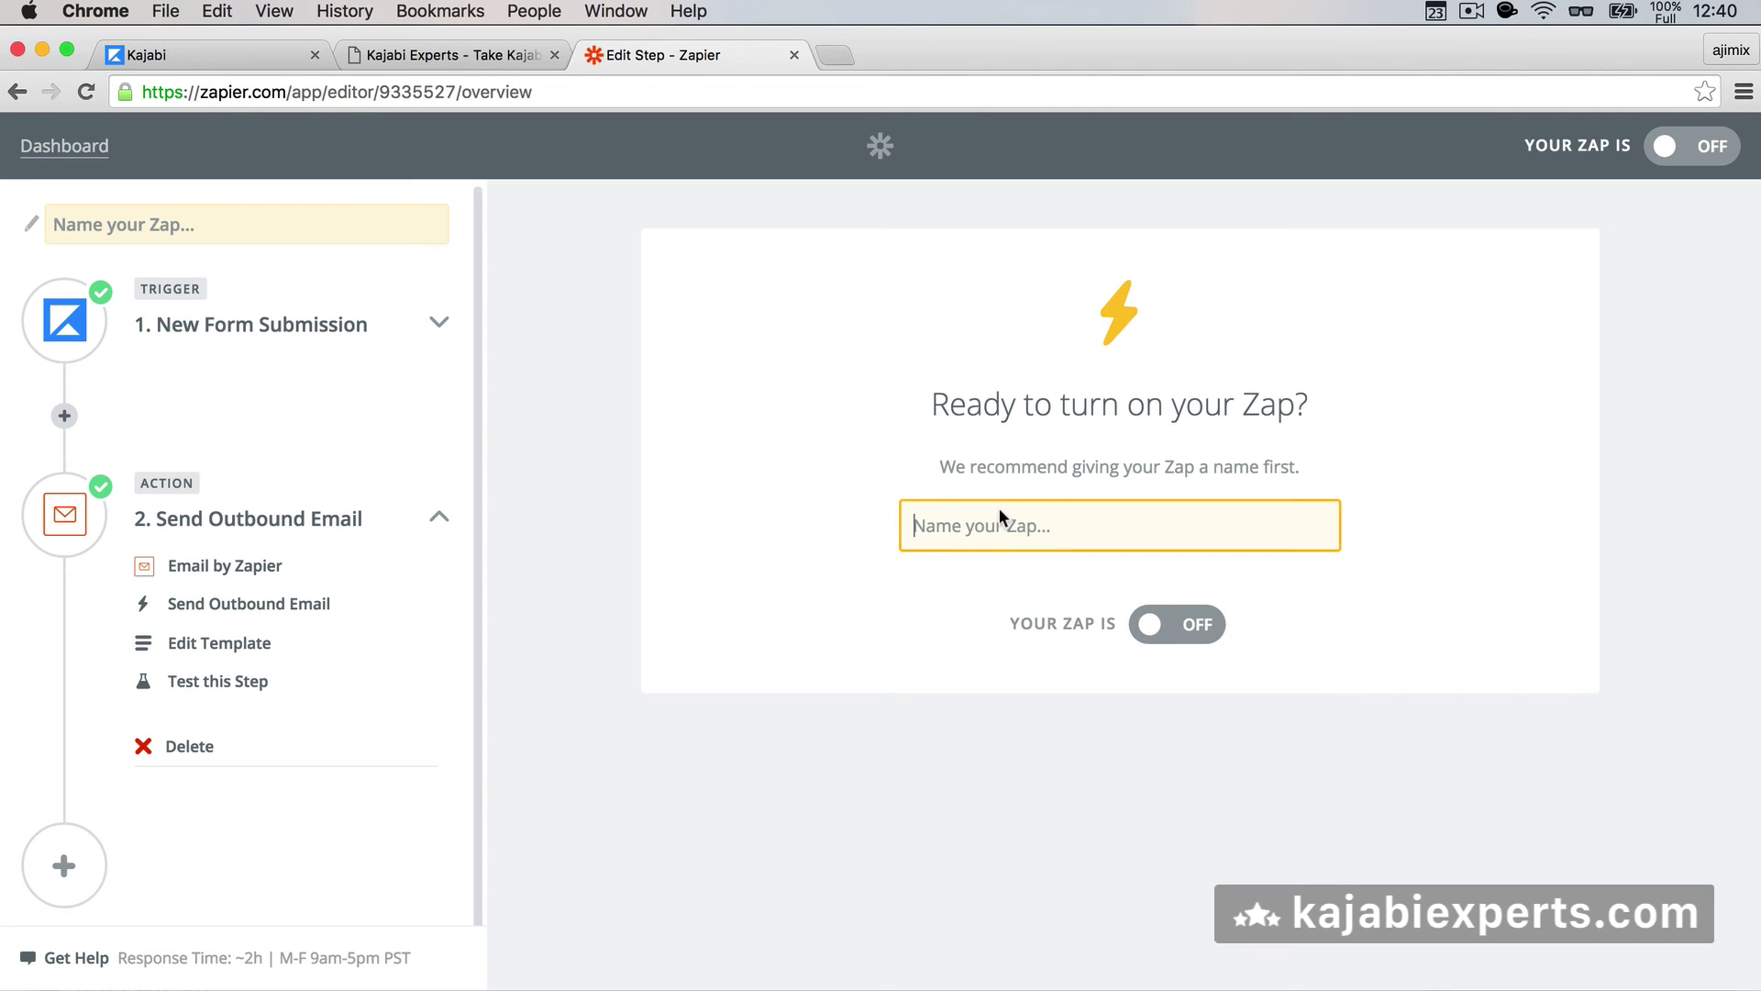
pyautogui.write('Demo Form ')
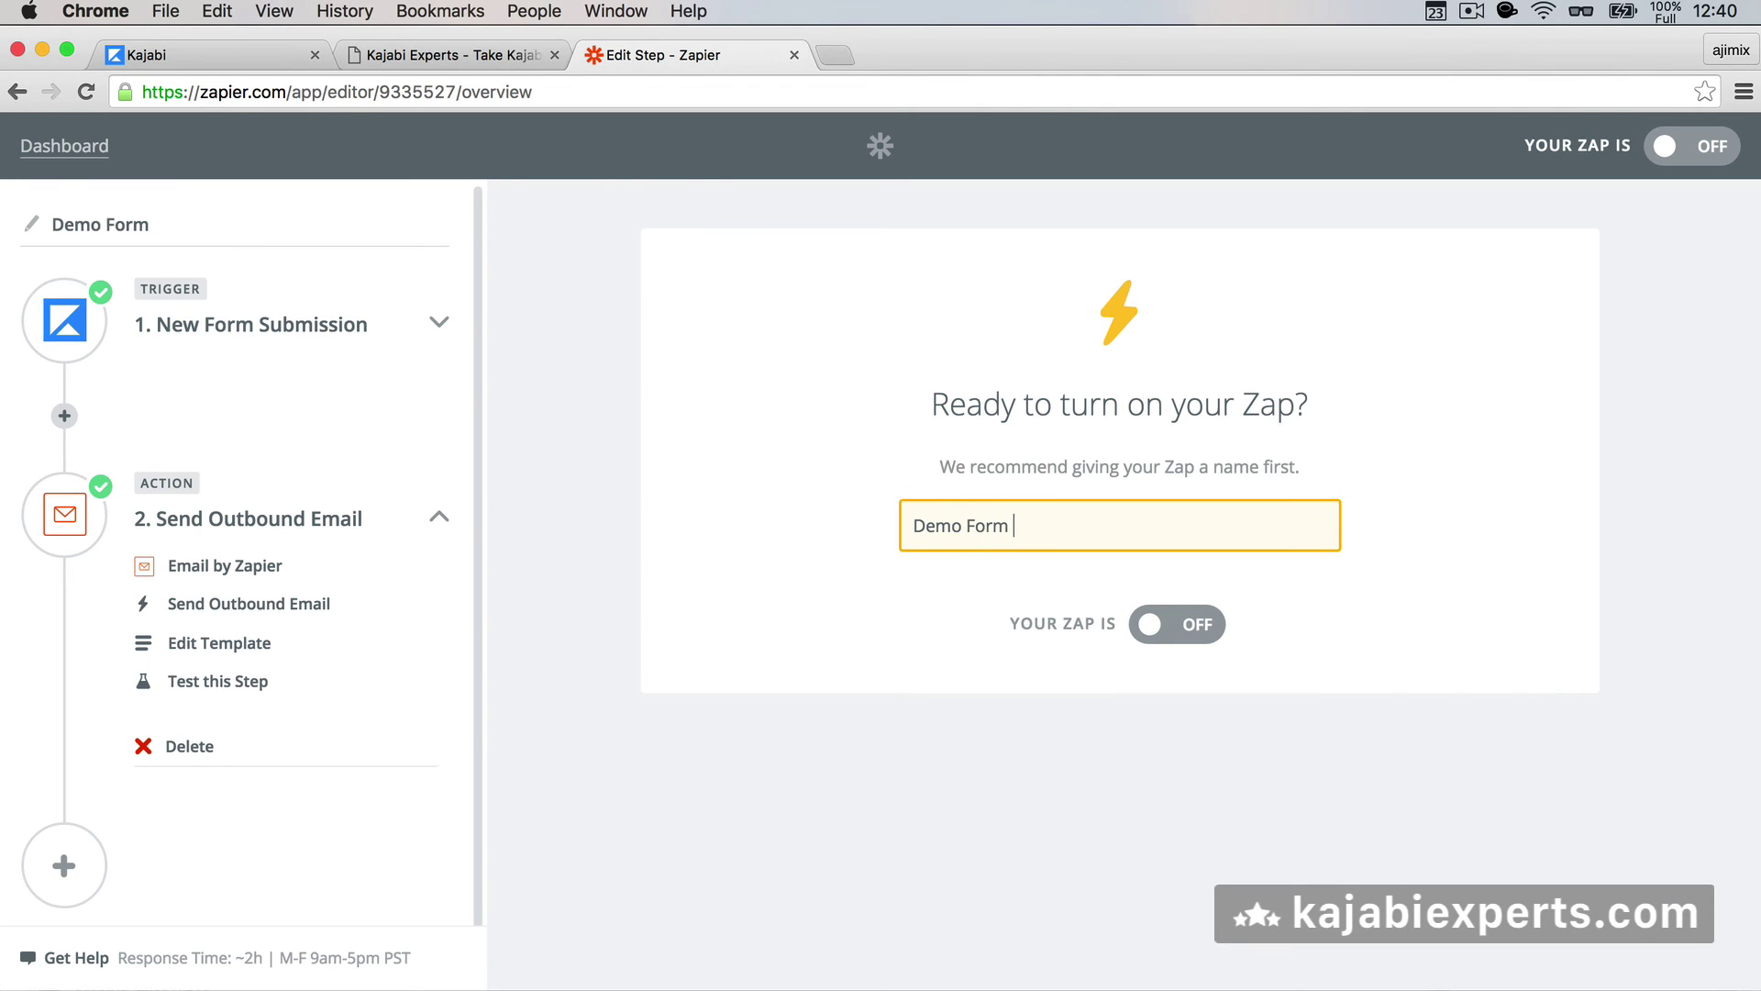
pyautogui.write('To Email')
pyautogui.click(1145, 625)
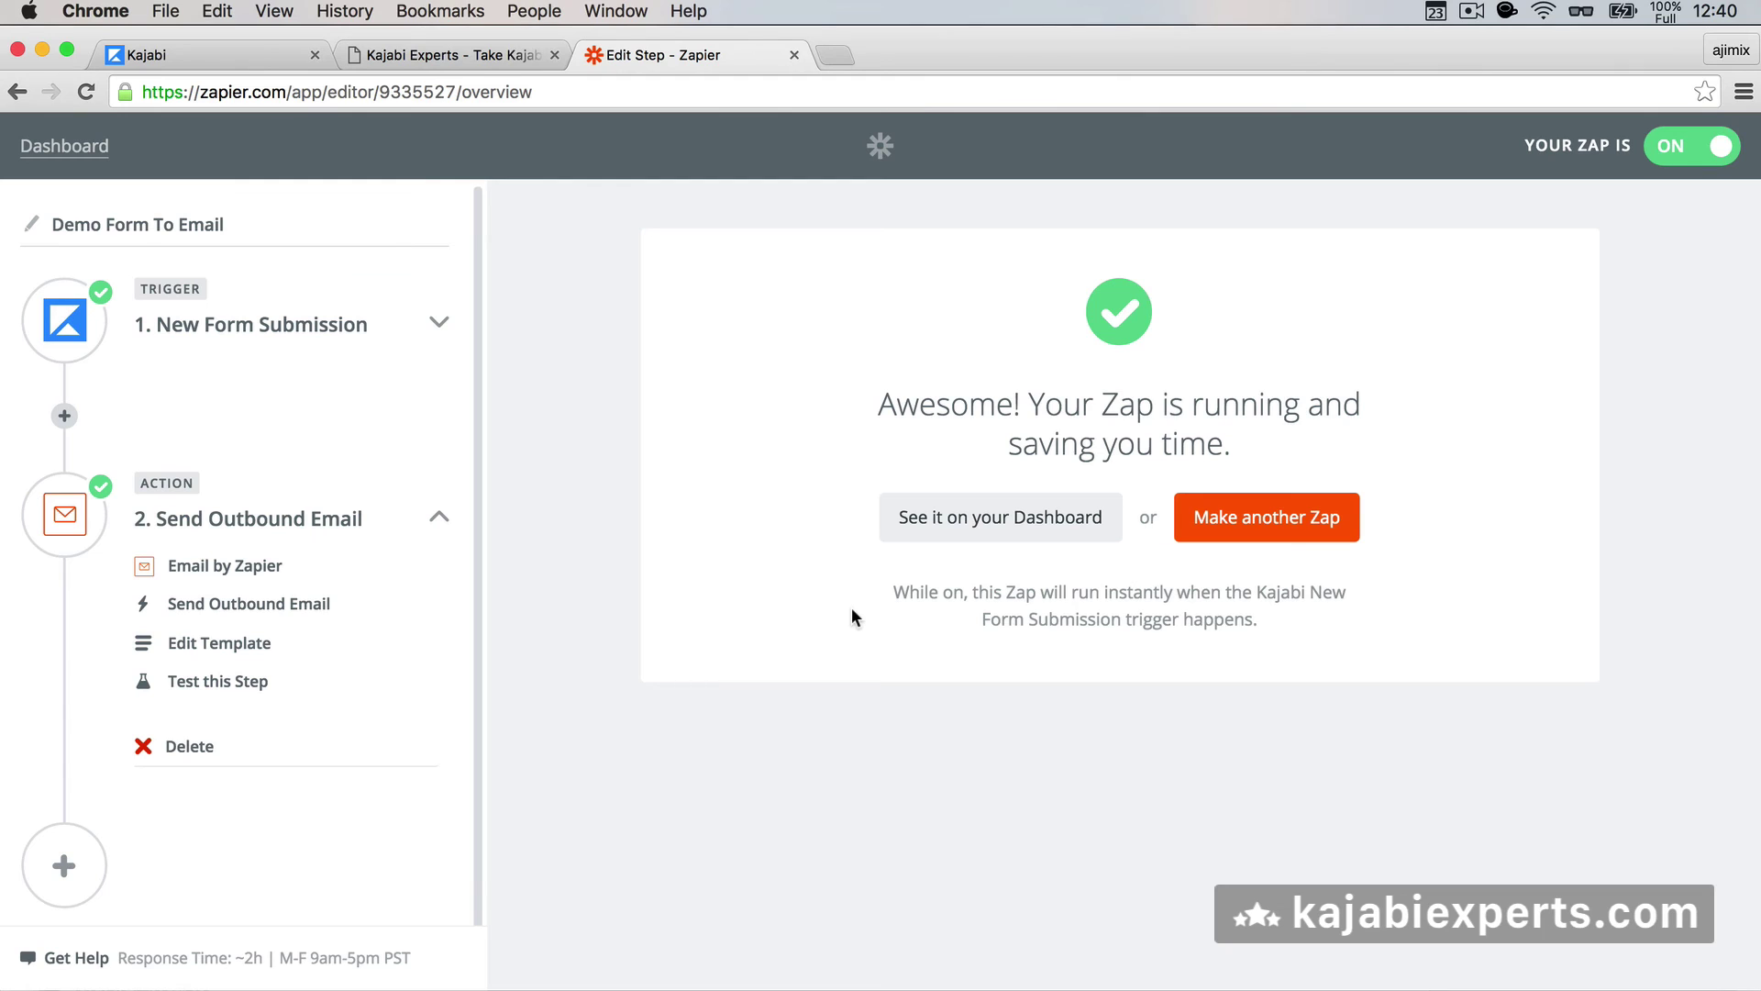
pyautogui.click(933, 519)
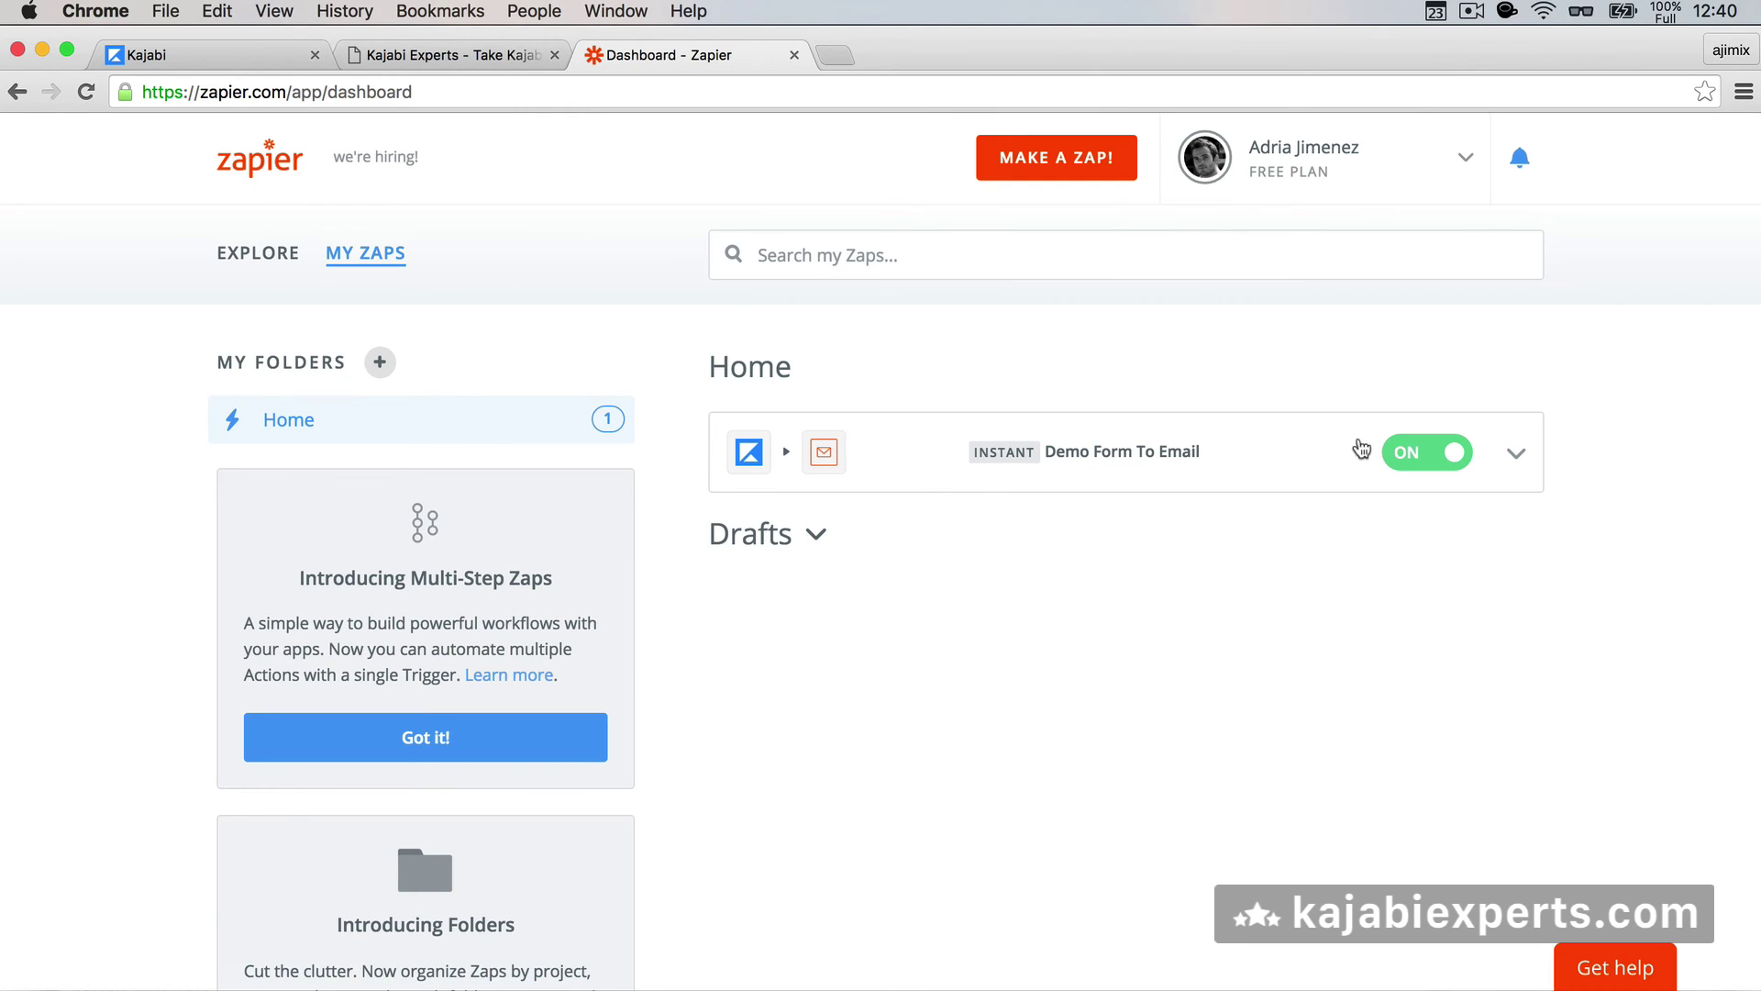
pyautogui.click(427, 57)
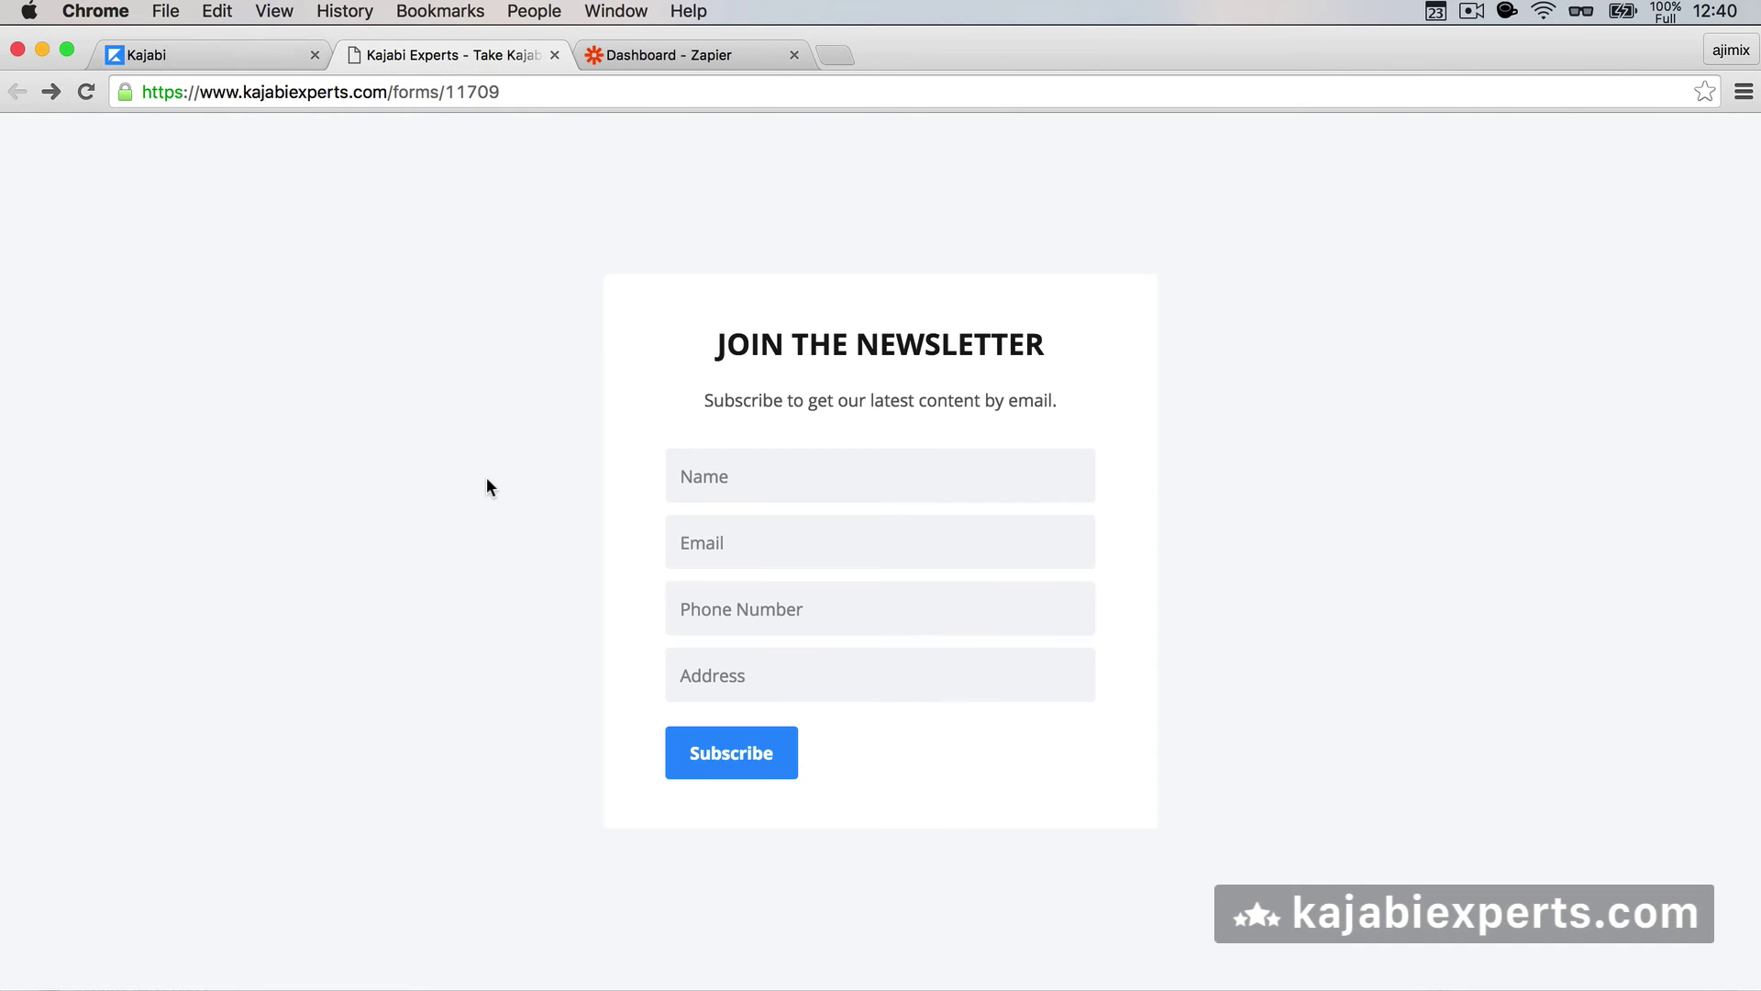
# - Enter the submitter's name and email address on the newsletter form, correcting the email
pyautogui.click(785, 489)
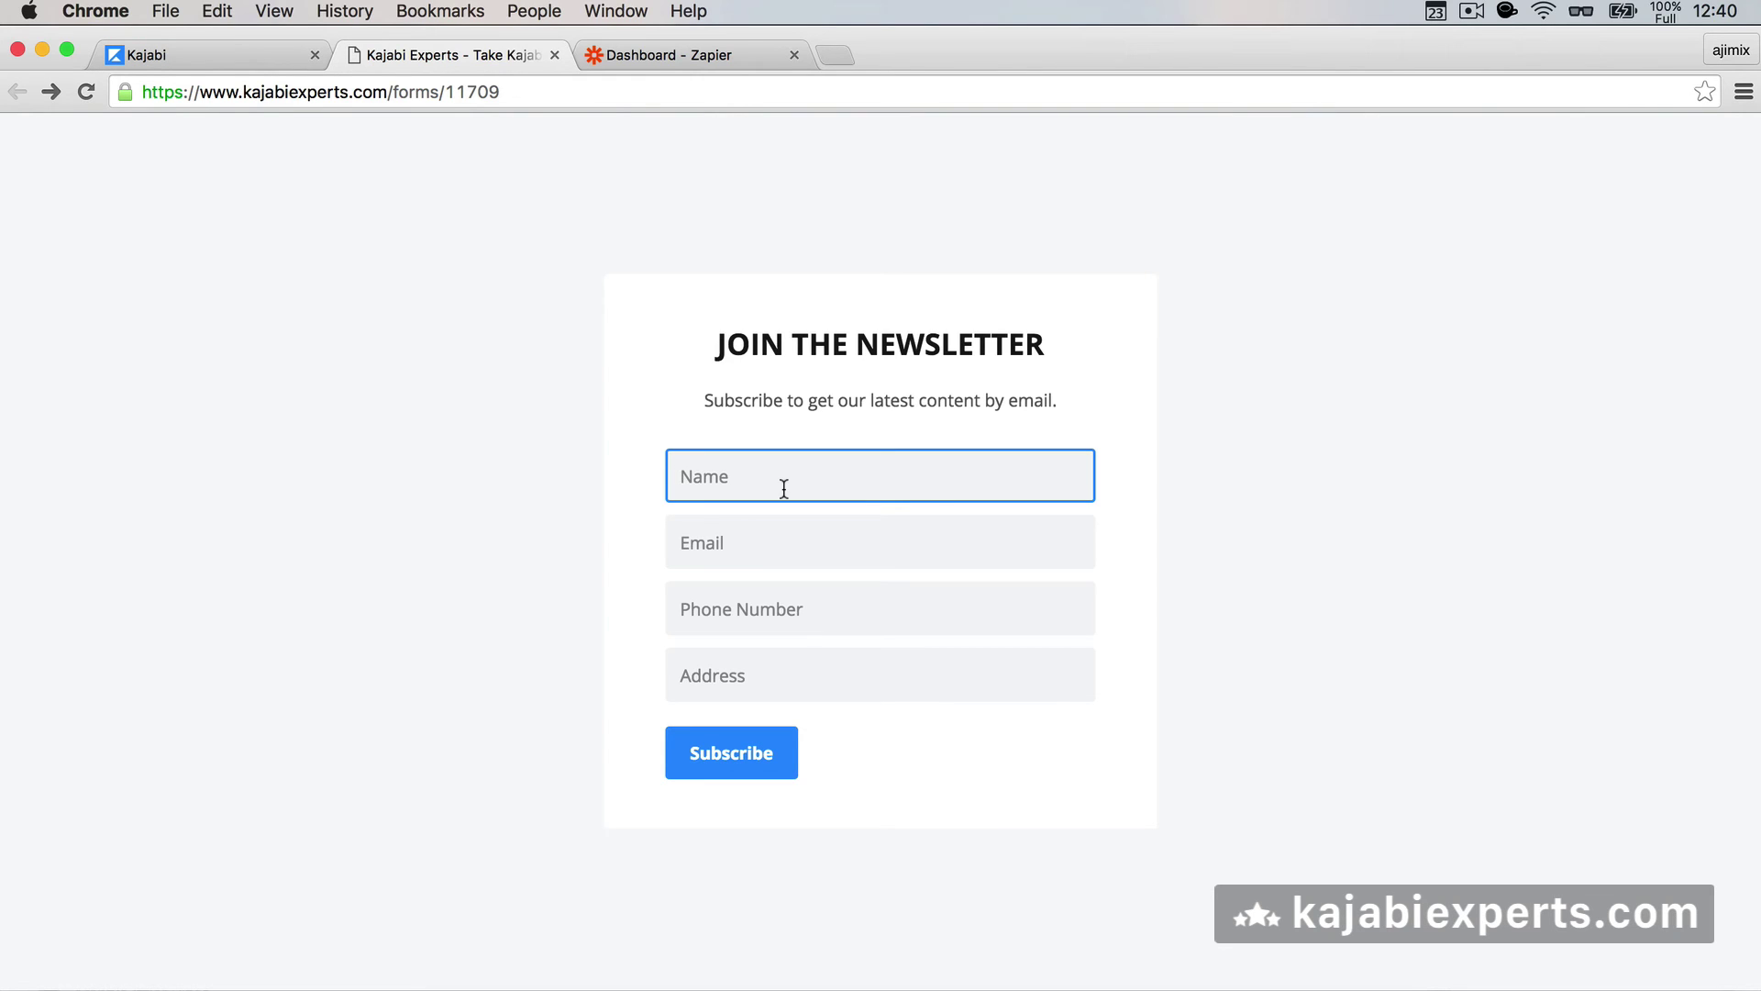
pyautogui.write('Charles')
pyautogui.press('Tab')
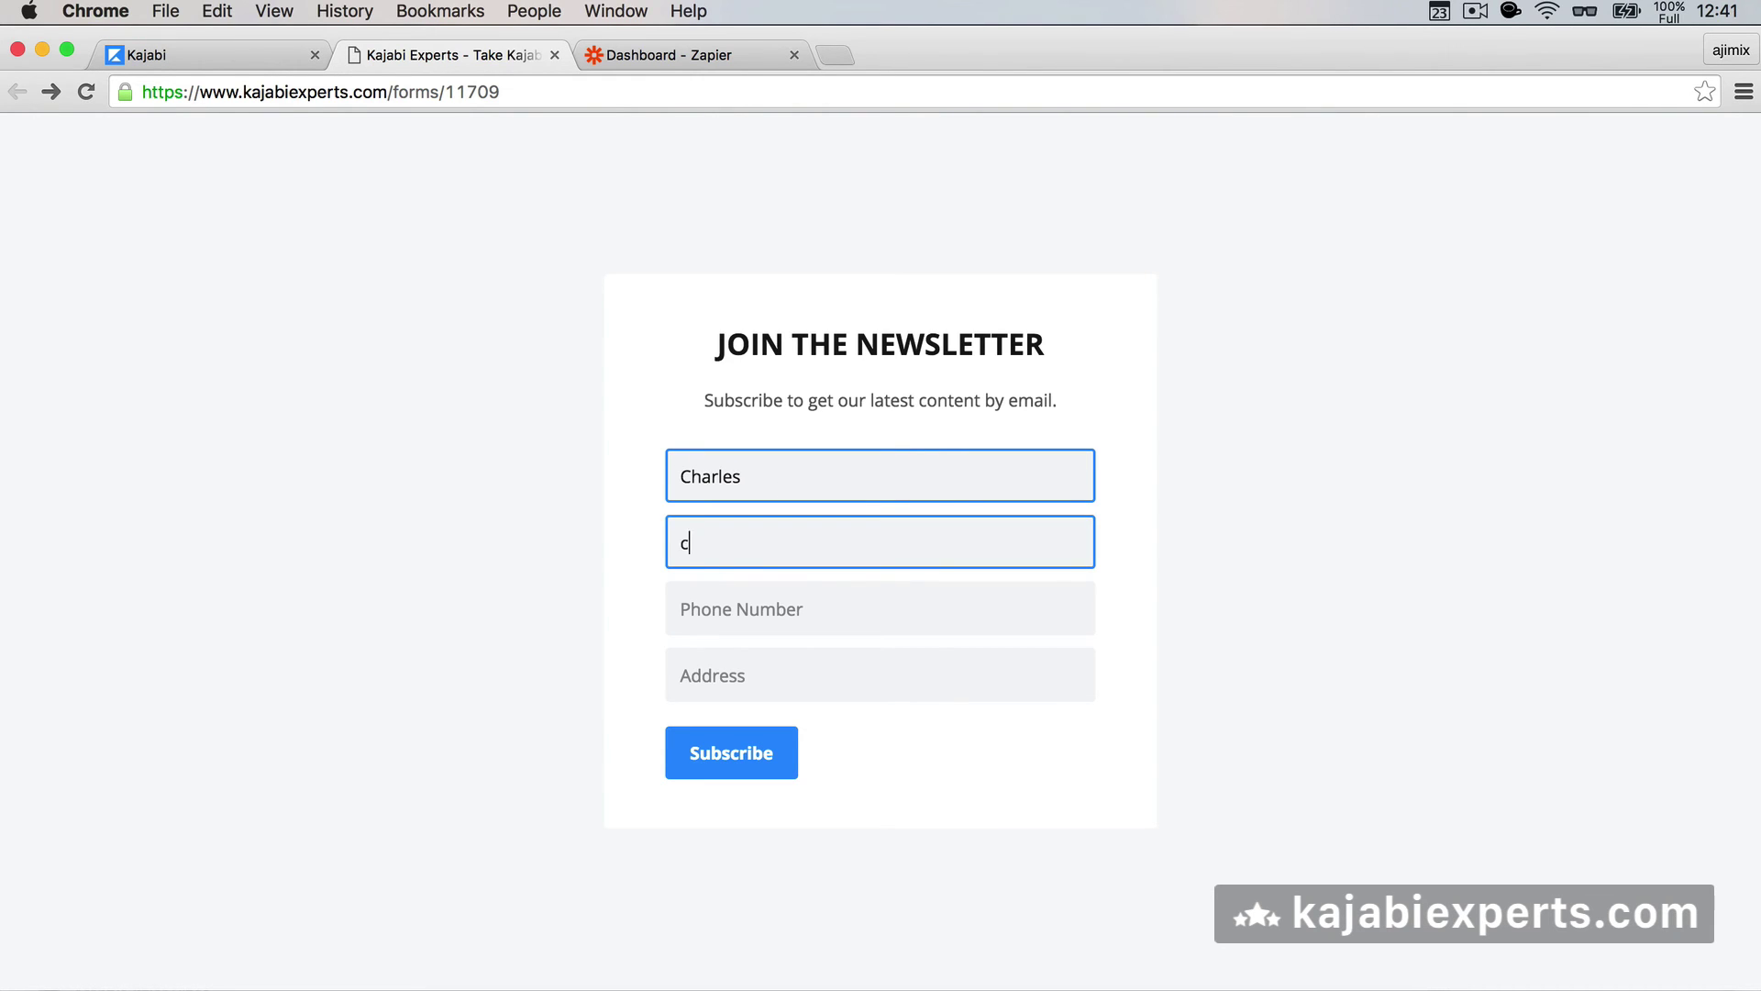
pyautogui.press('Tab')
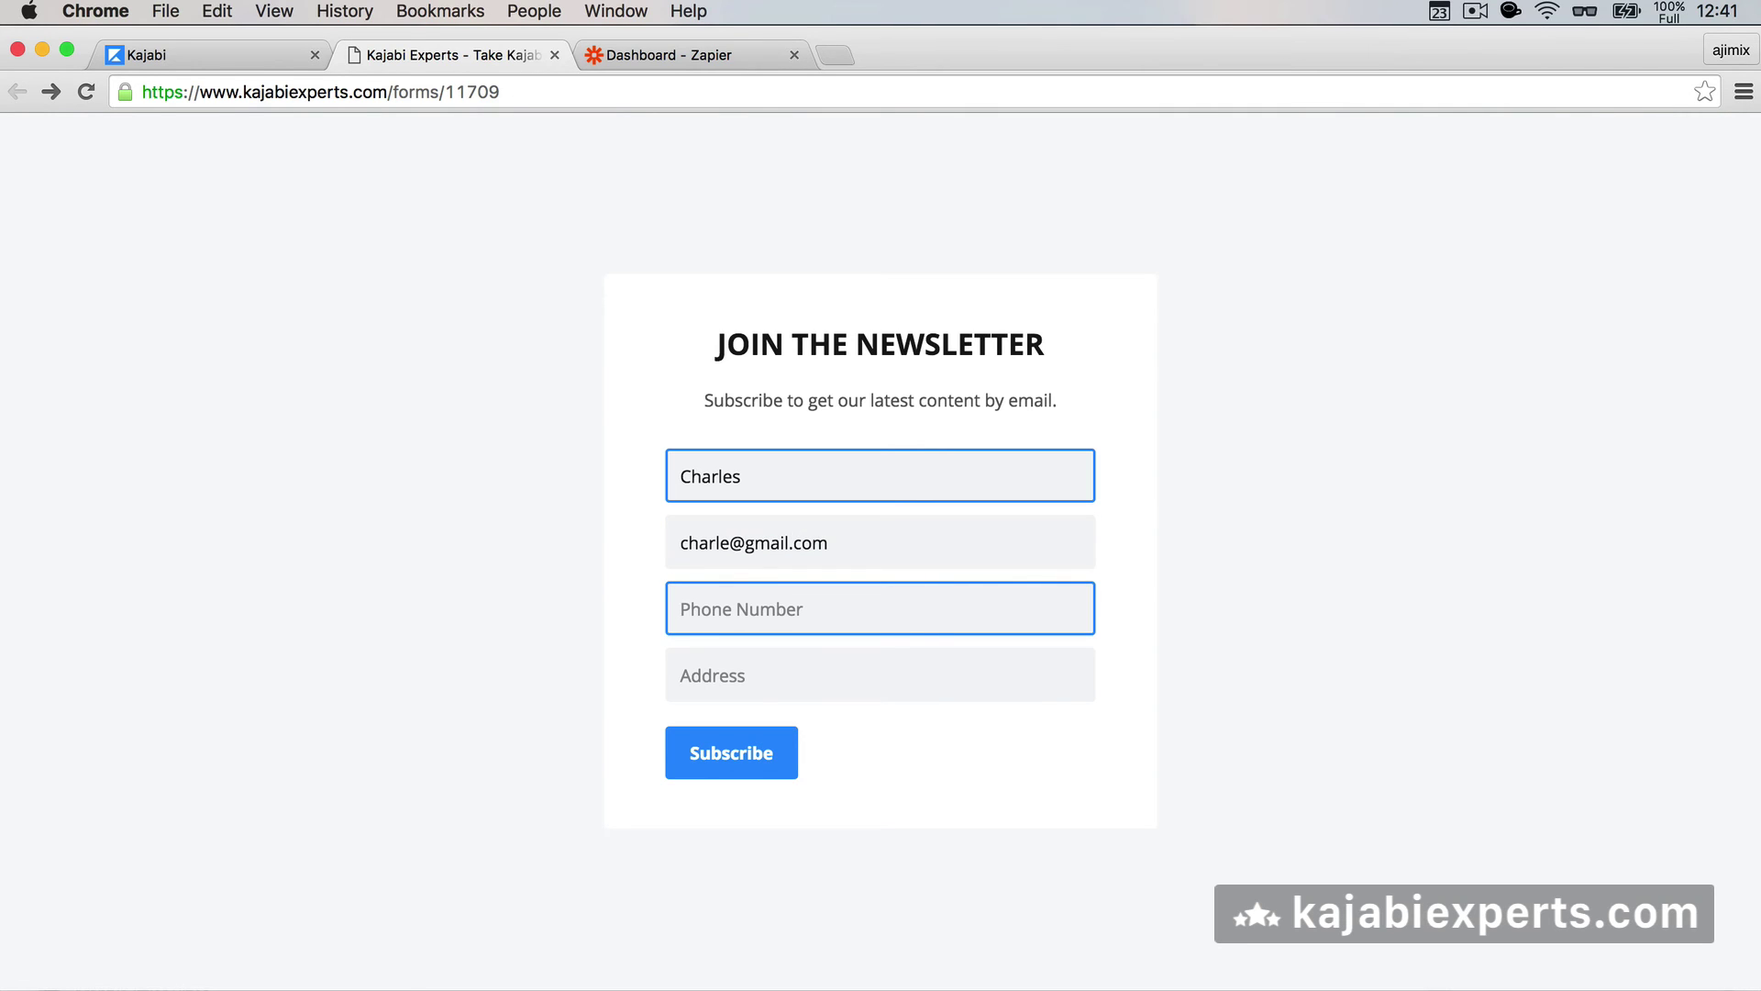
pyautogui.click(680, 542)
pyautogui.write('s')
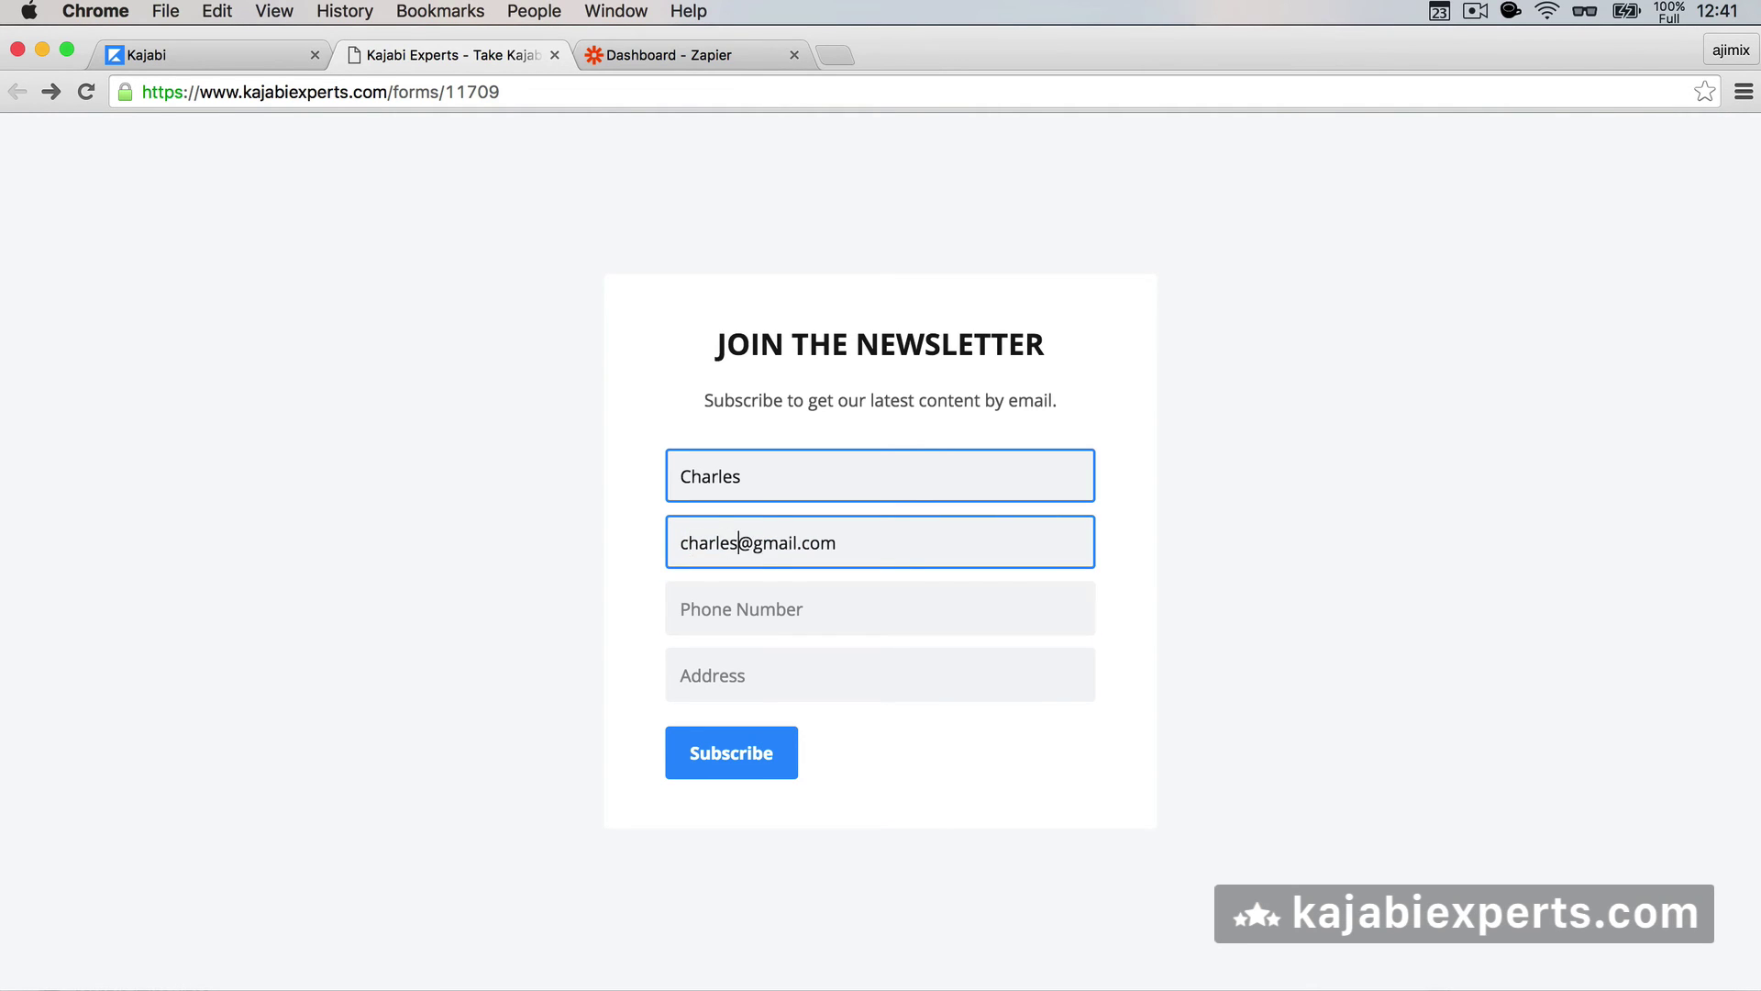
pyautogui.press('Tab')
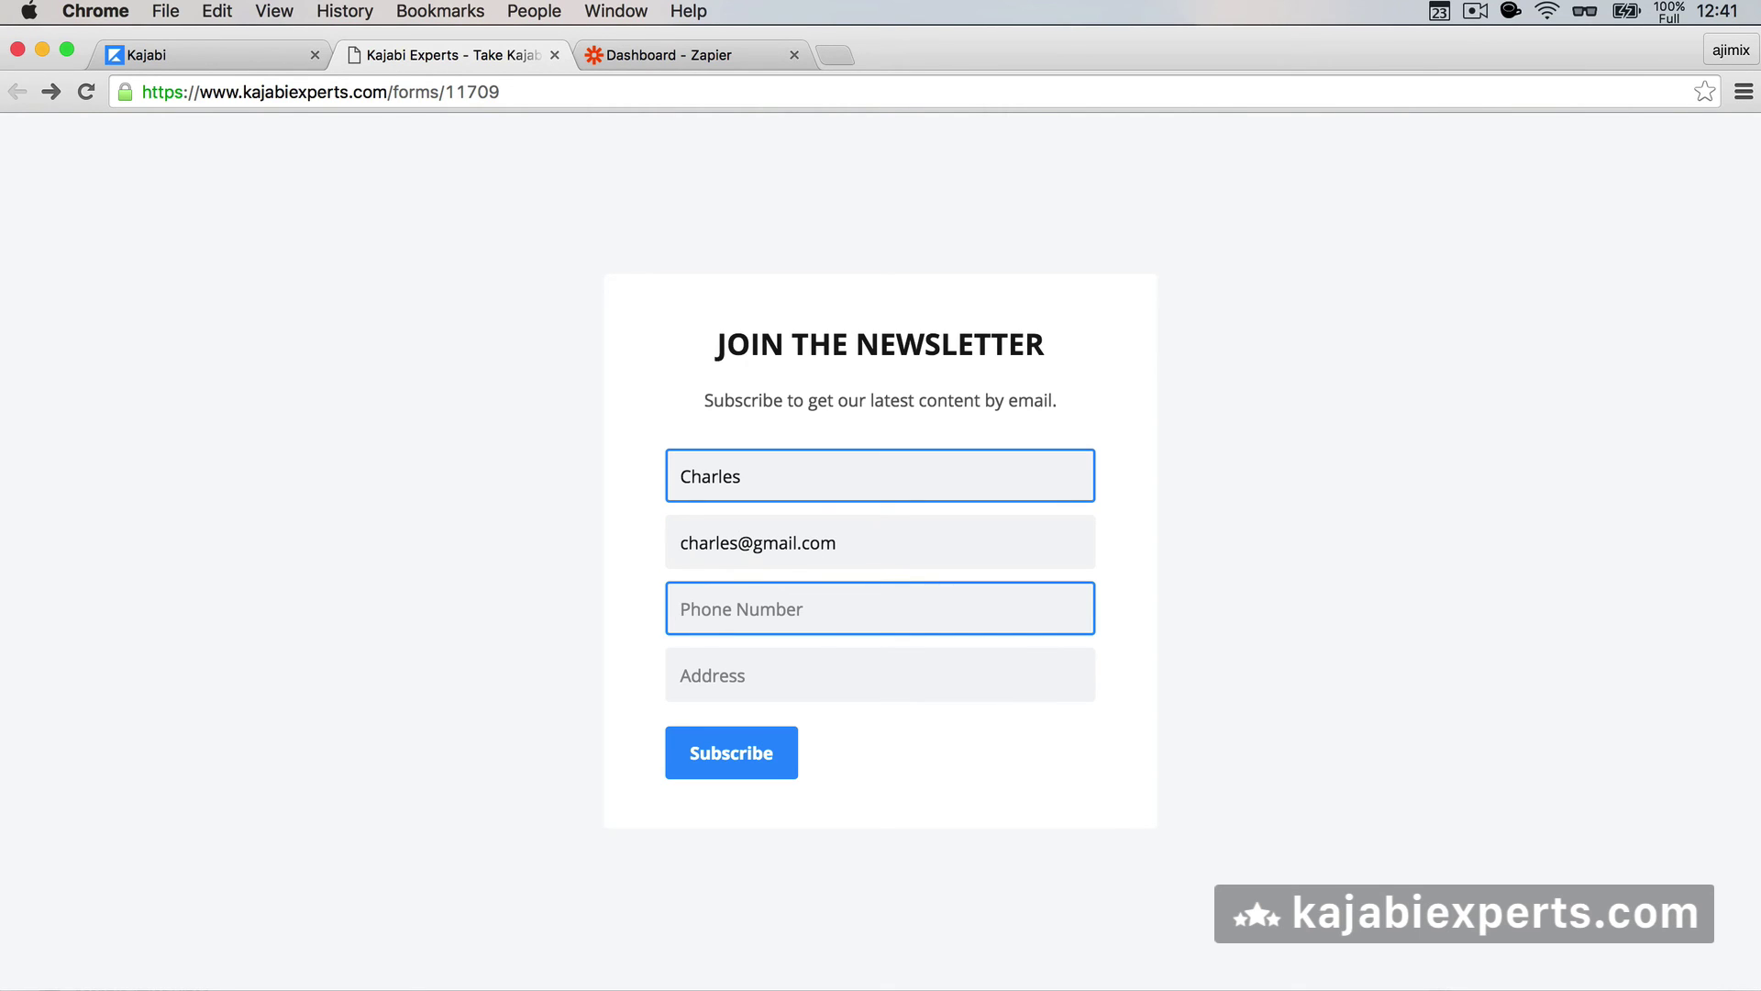
# - Add a phone number and postal address, then subscribe to submit the test entry
pyautogui.write('12344321')
pyautogui.press('Tab')
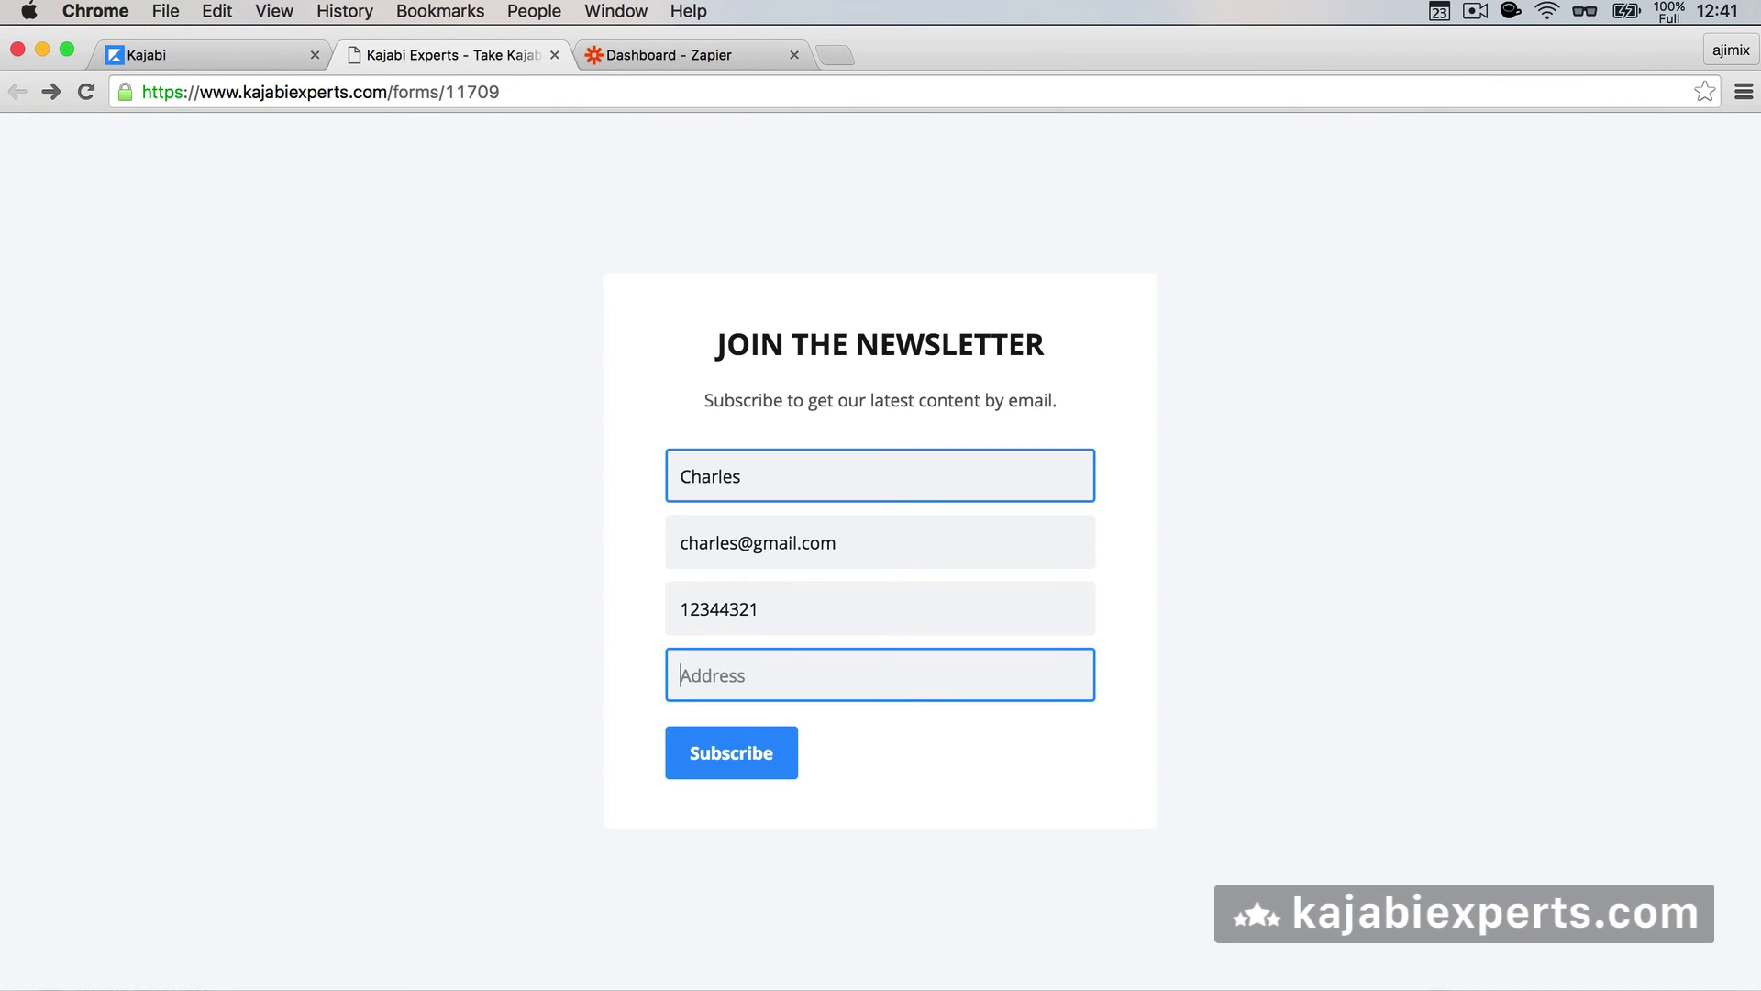
pyautogui.write('No street, no number 1')
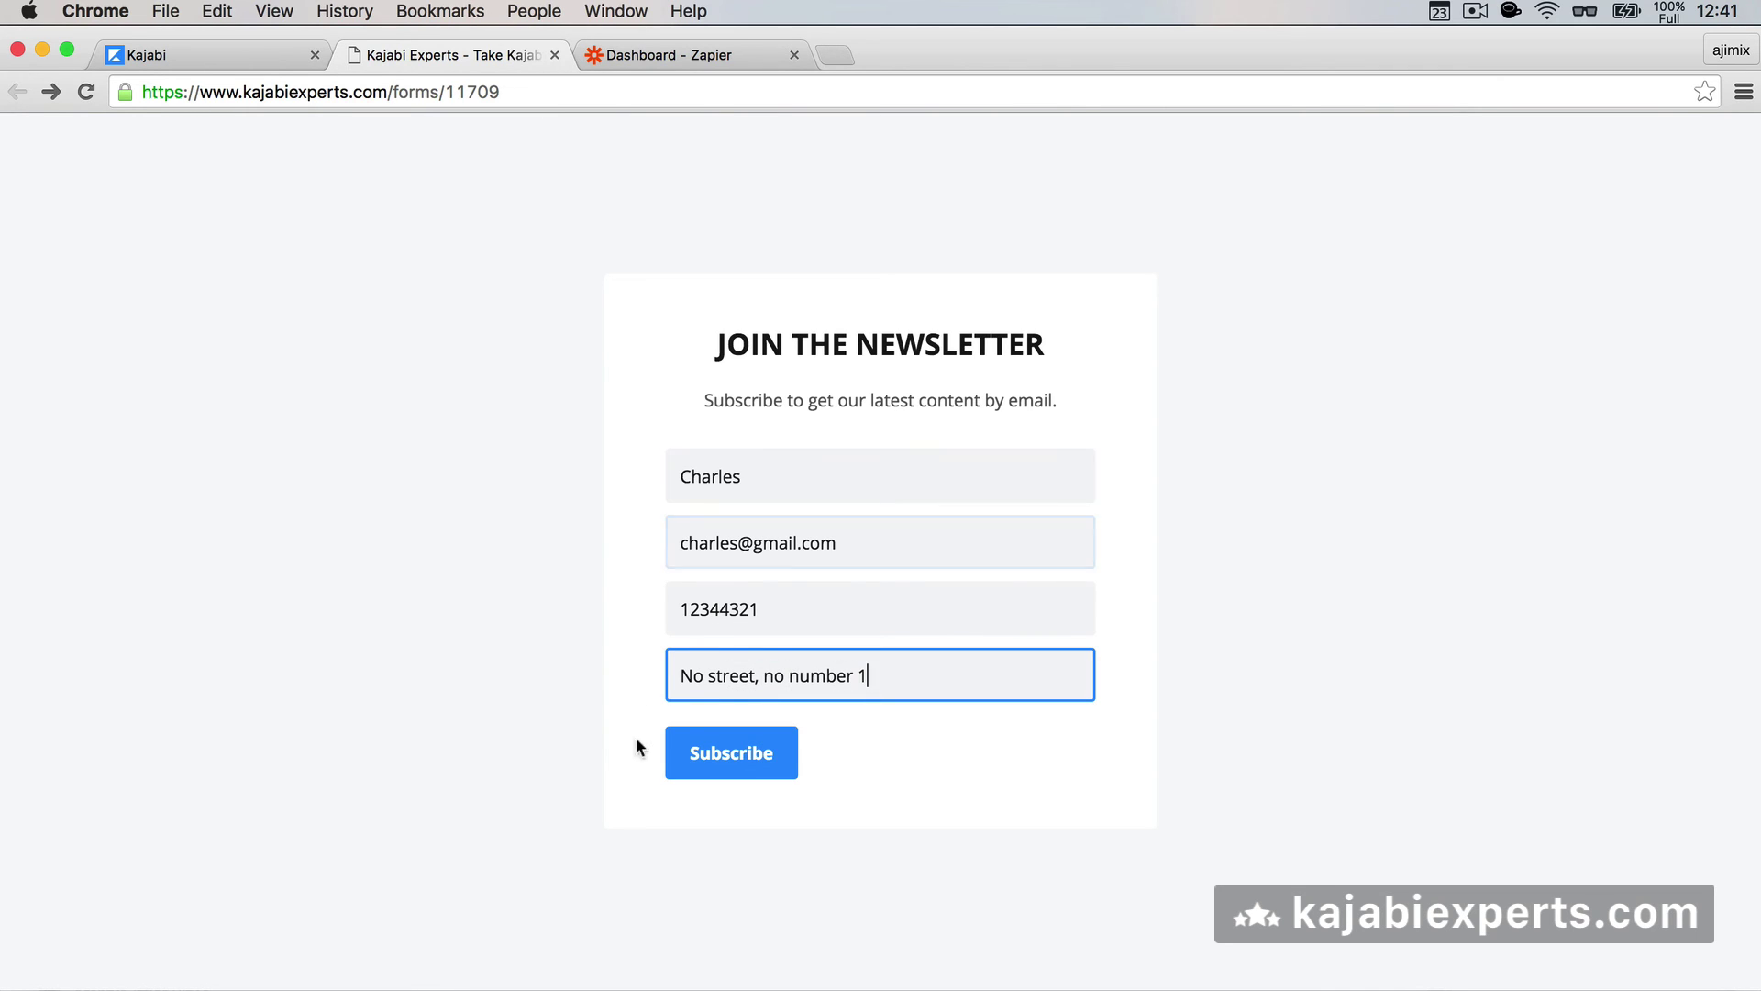
pyautogui.click(700, 734)
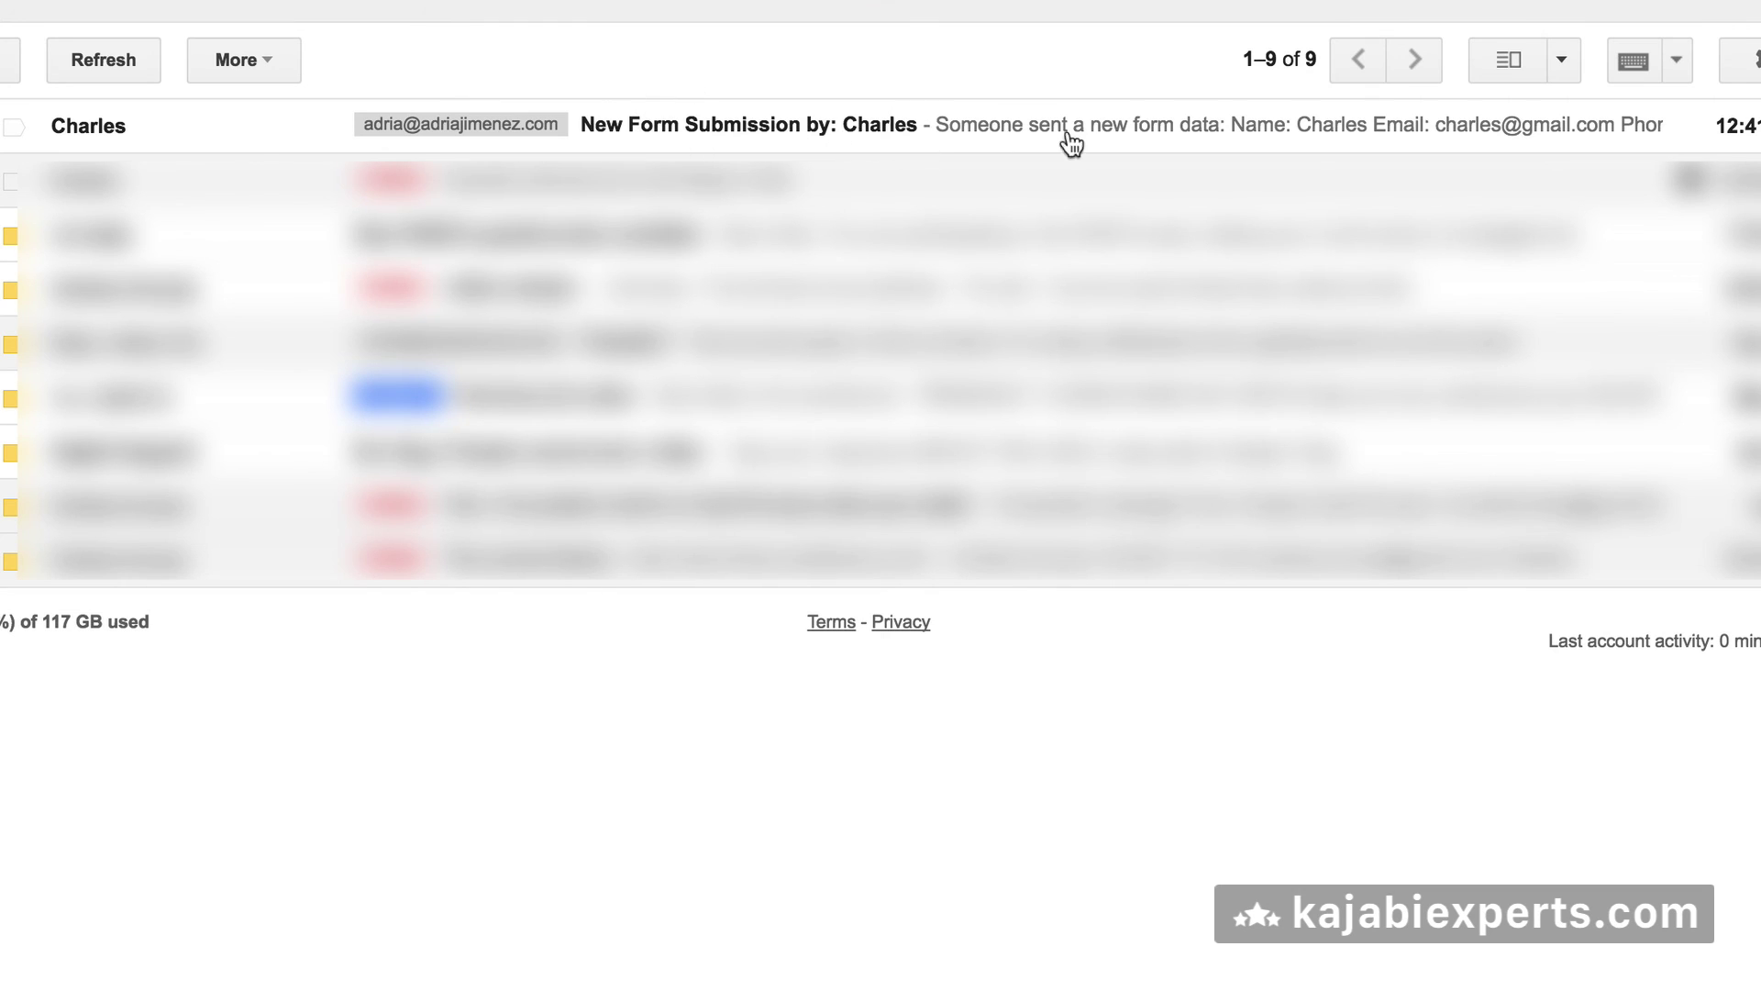
# - Open the New Form Submission email, check that a reply addresses the submitter, and discard the draft
pyautogui.click(830, 128)
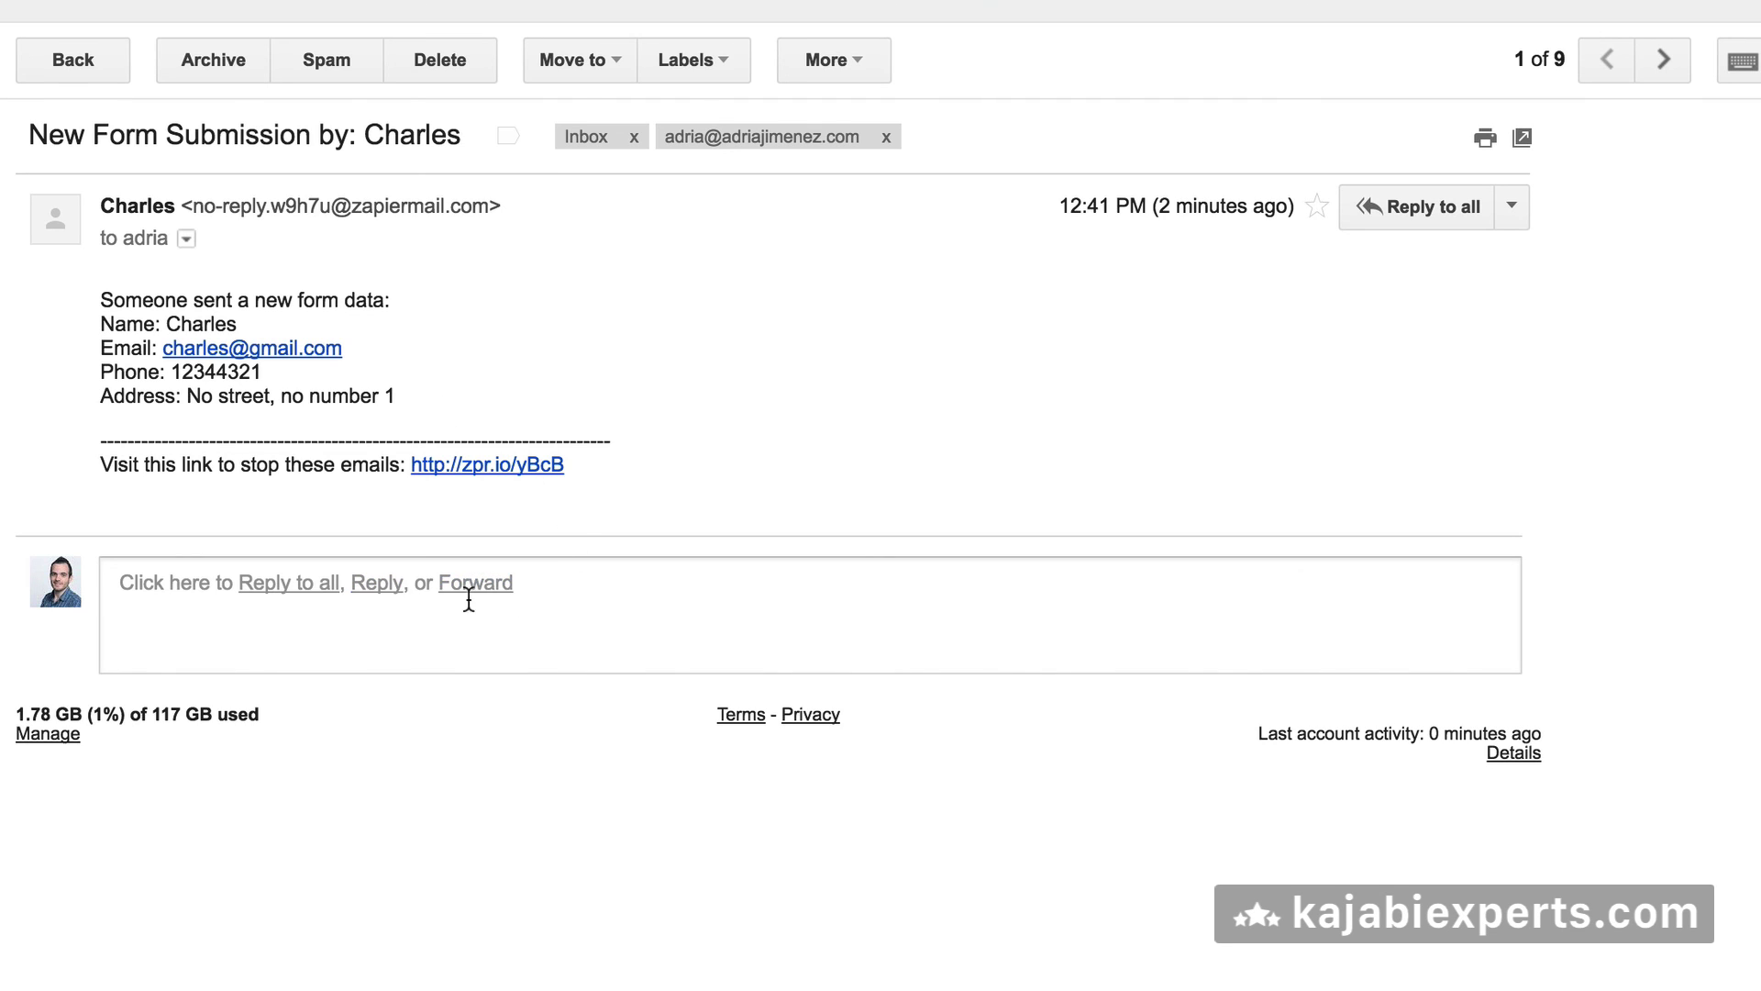
pyautogui.click(379, 585)
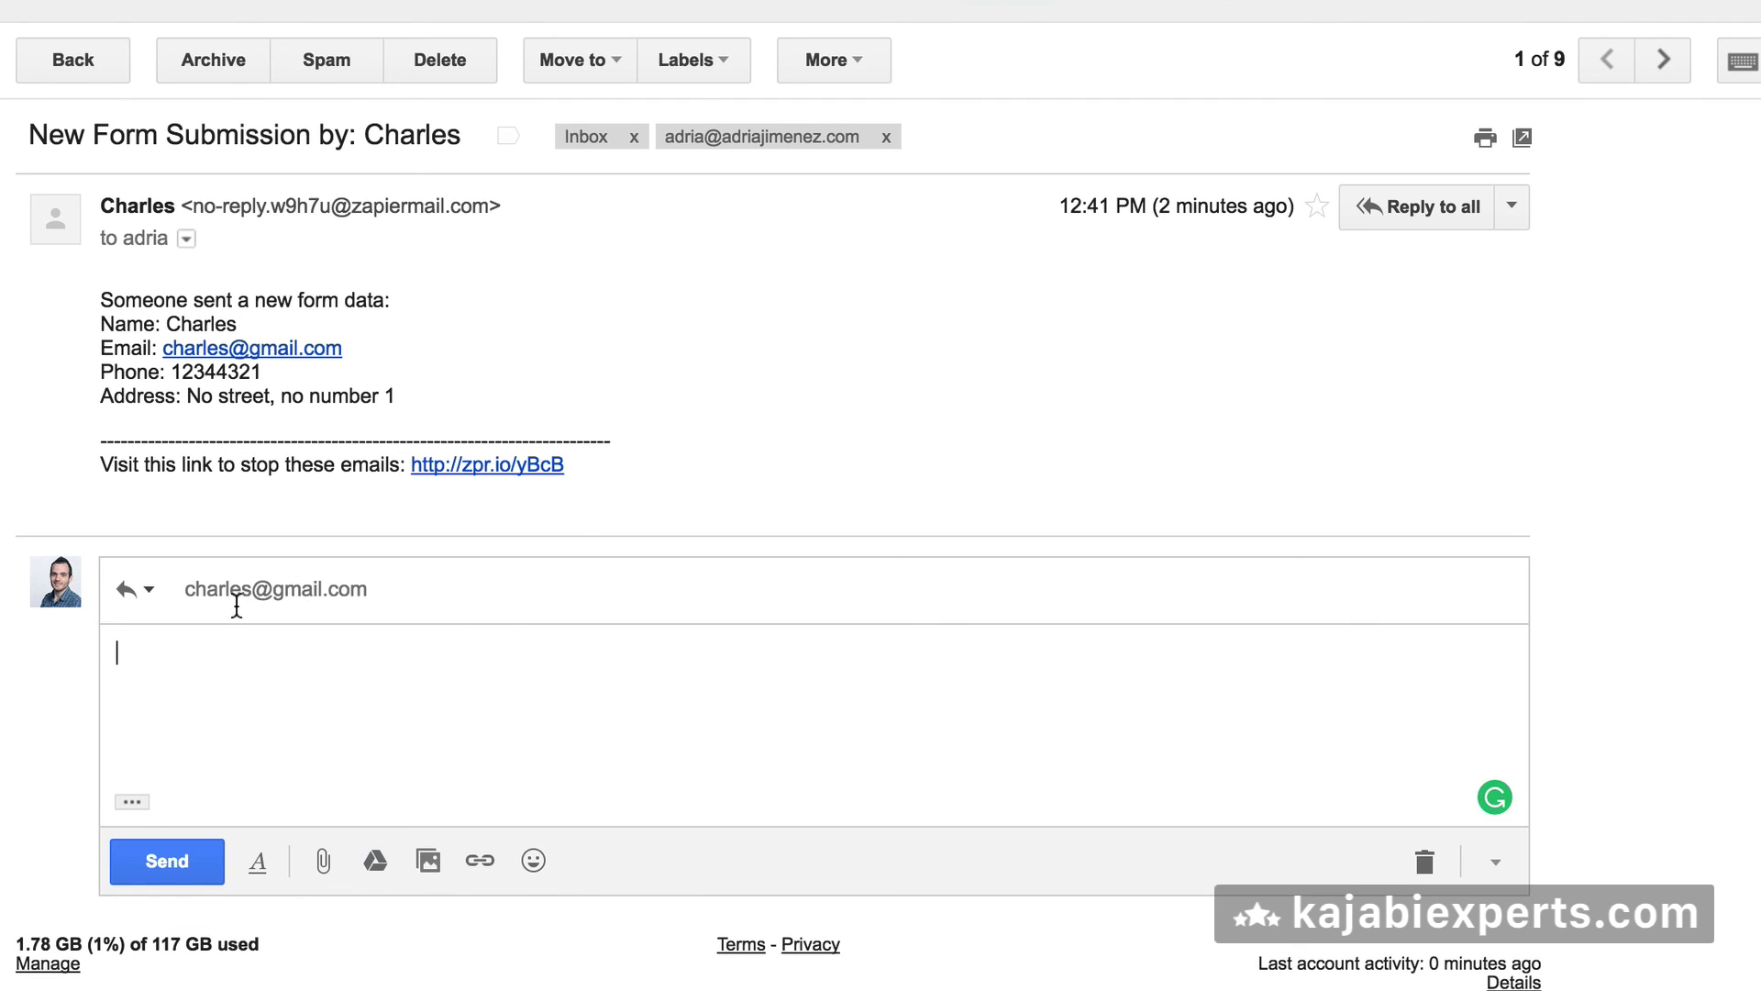
pyautogui.moveTo(211, 588)
pyautogui.click(1425, 861)
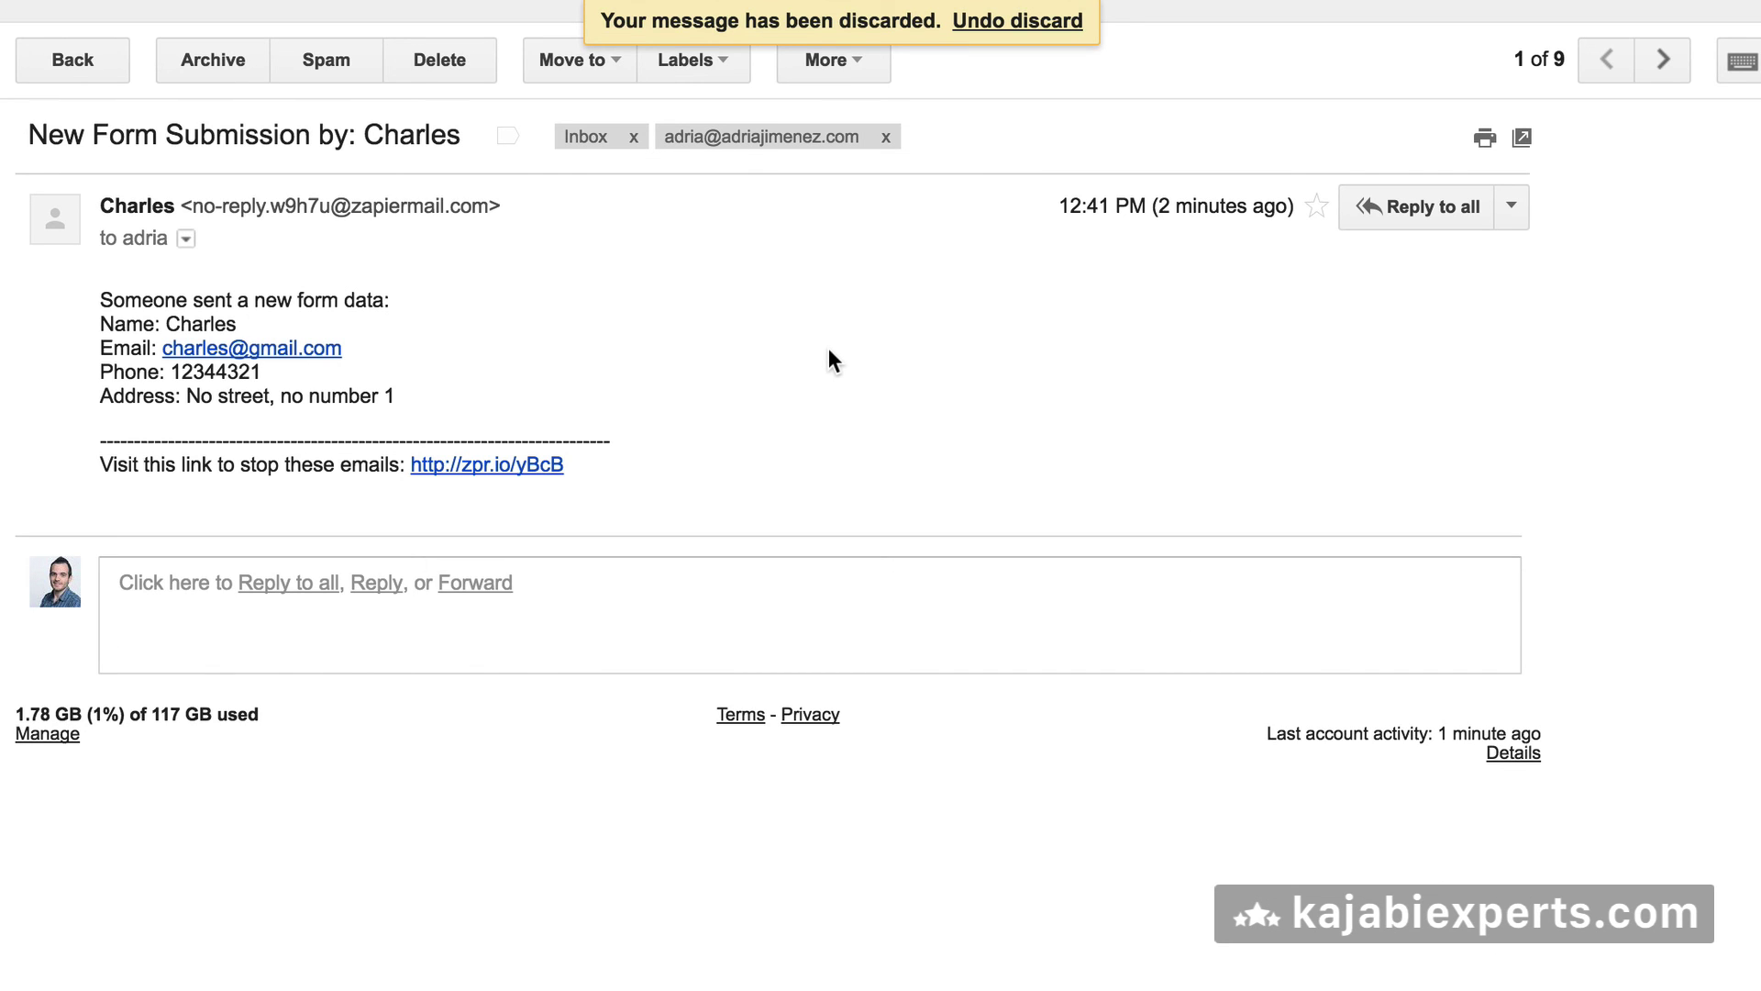